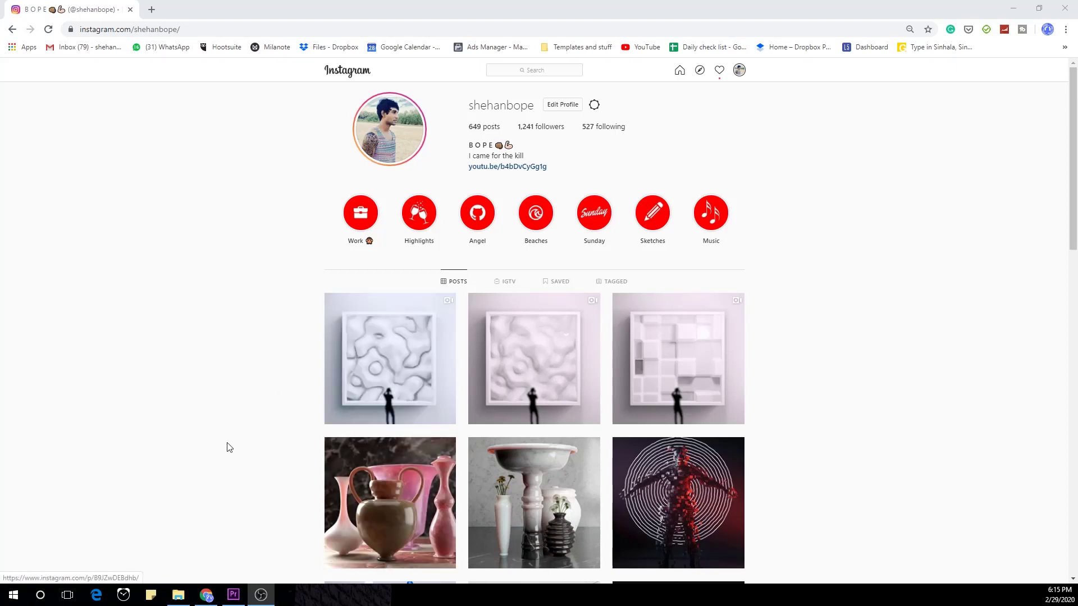
Step: View the three animated wall art posts at the start of the Instagram profile, playing their videos
{"action": "left_click", "coordinate": [375, 350]}
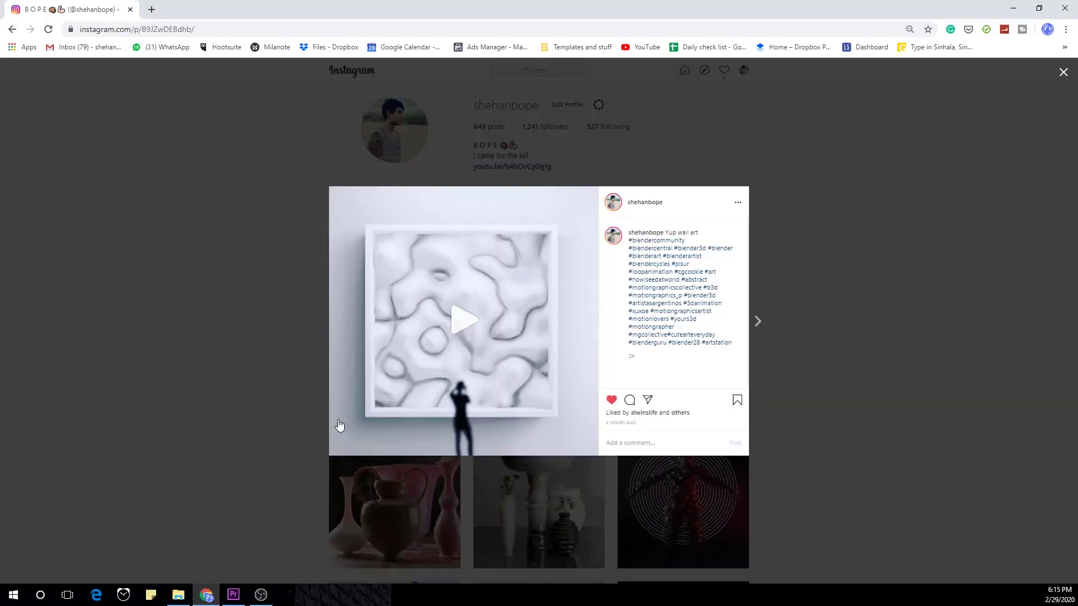
{"action": "left_click", "coordinate": [459, 335]}
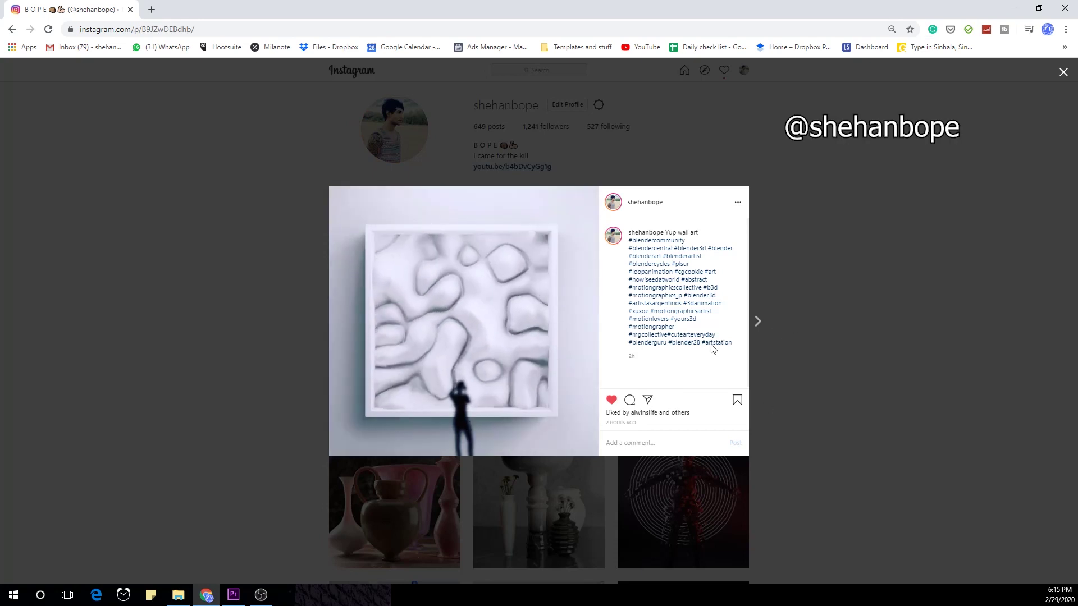
{"action": "left_click", "coordinate": [766, 326]}
{"action": "left_click", "coordinate": [505, 329]}
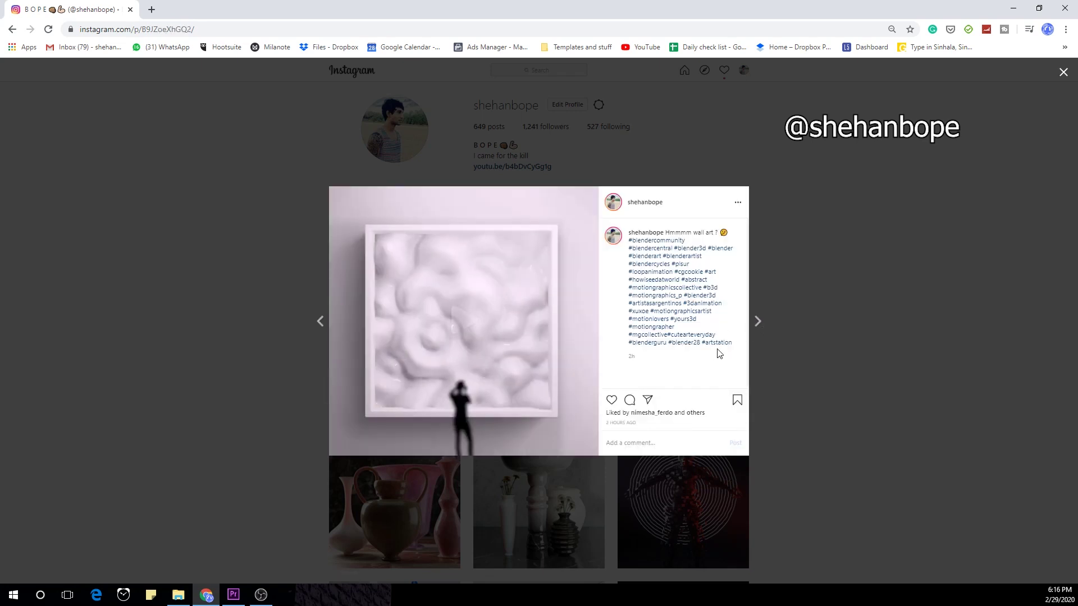
{"action": "left_click", "coordinate": [758, 327]}
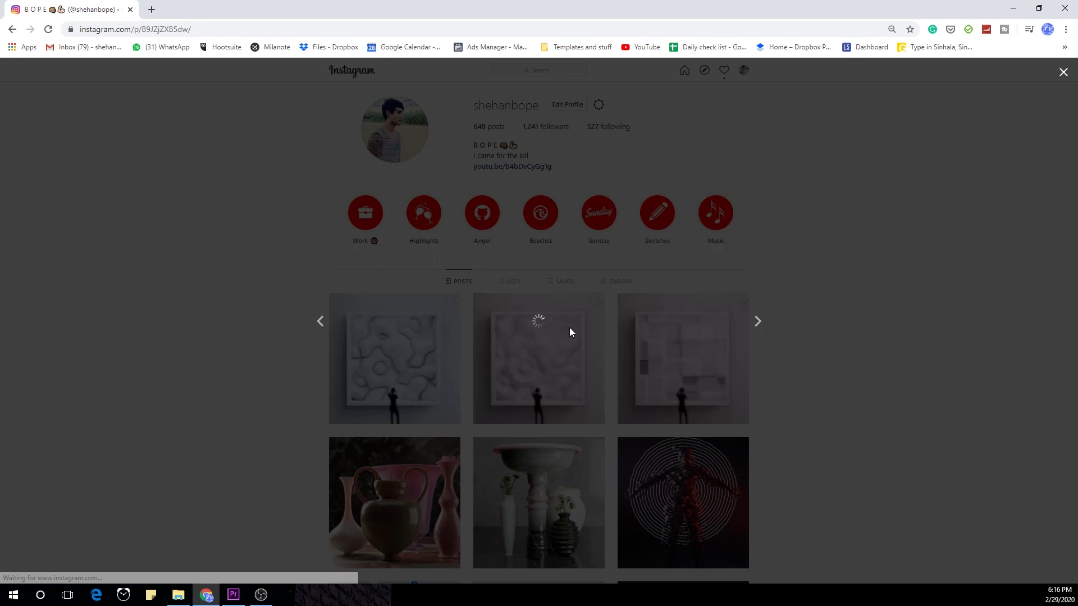
{"action": "left_click", "coordinate": [494, 330]}
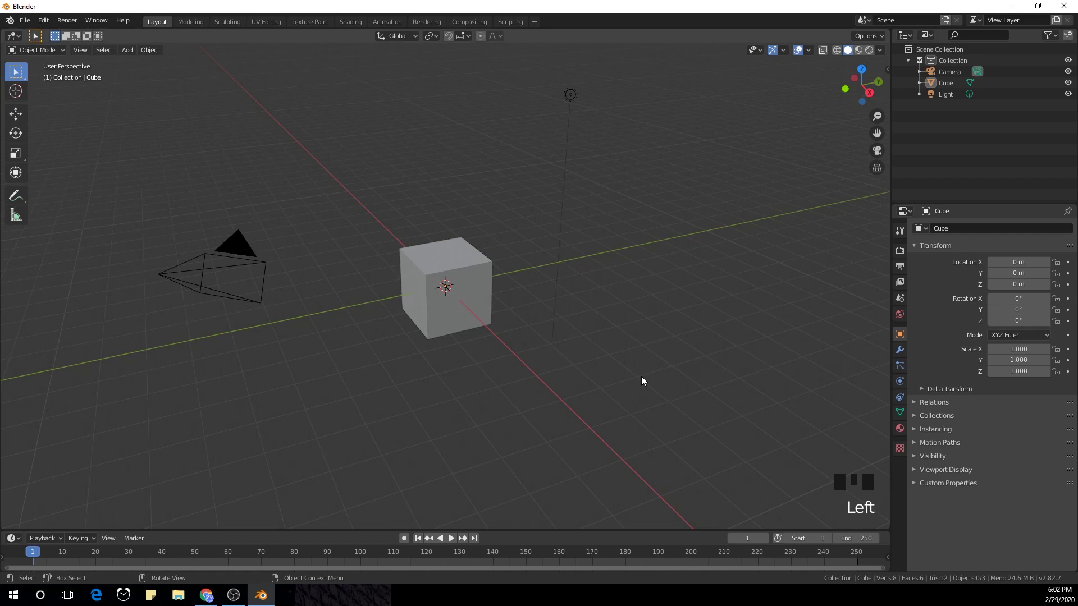
Step: Delete the default camera, cube and light from the Blender scene
{"action": "key", "text": "a"}
{"action": "key", "text": "x"}
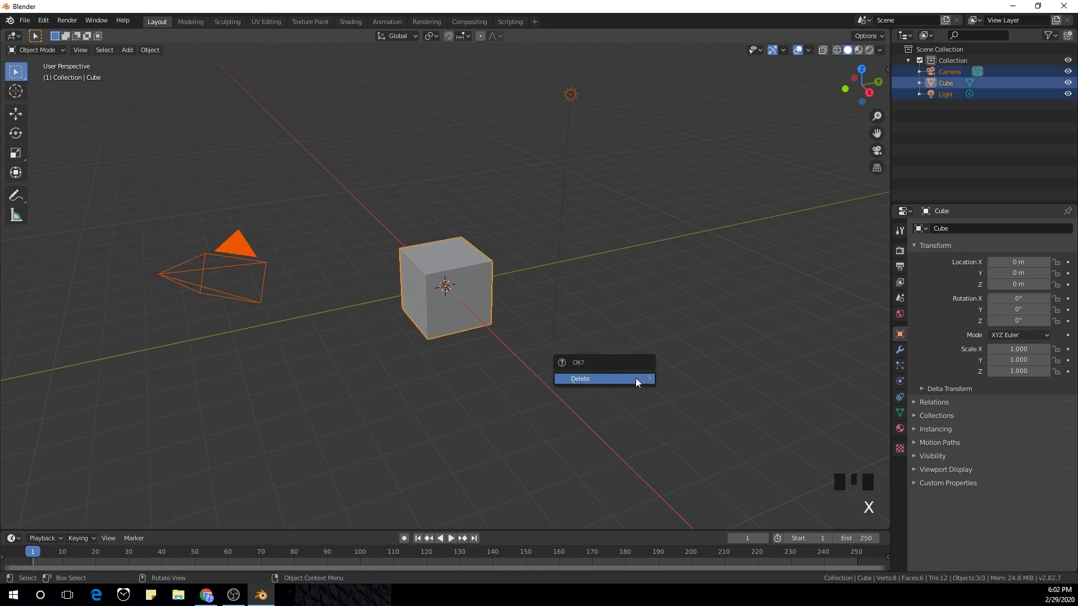
{"action": "left_click", "coordinate": [636, 378]}
Step: Add a plane mesh and rotate it 90 degrees about the X axis so it stands upright
{"action": "key", "text": "shift+a"}
{"action": "mouse_move", "coordinate": [507, 315]}
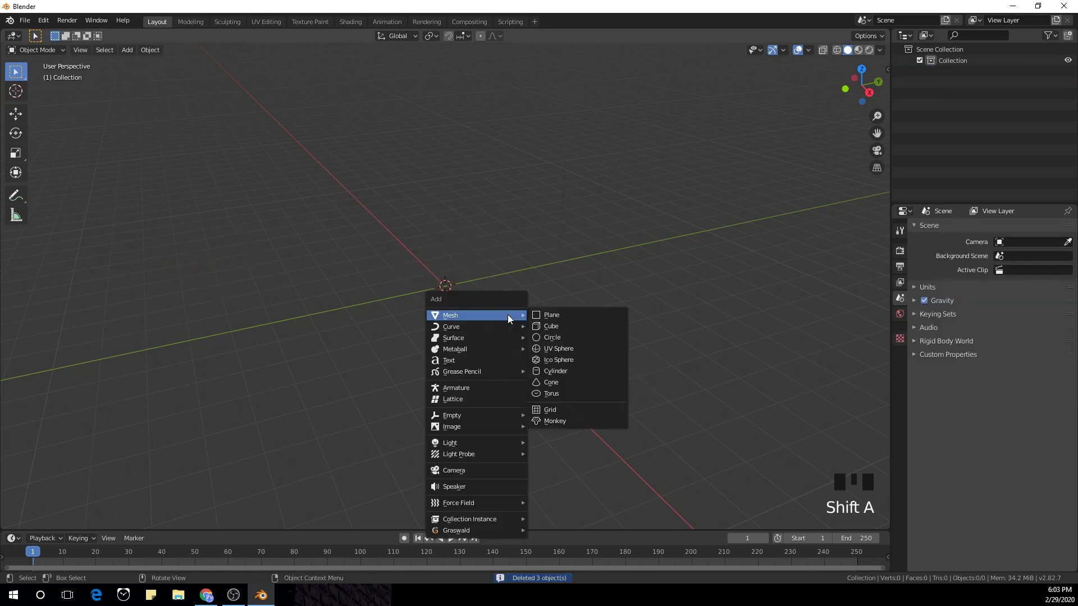
{"action": "left_click", "coordinate": [564, 310]}
{"action": "type", "text": "r"}
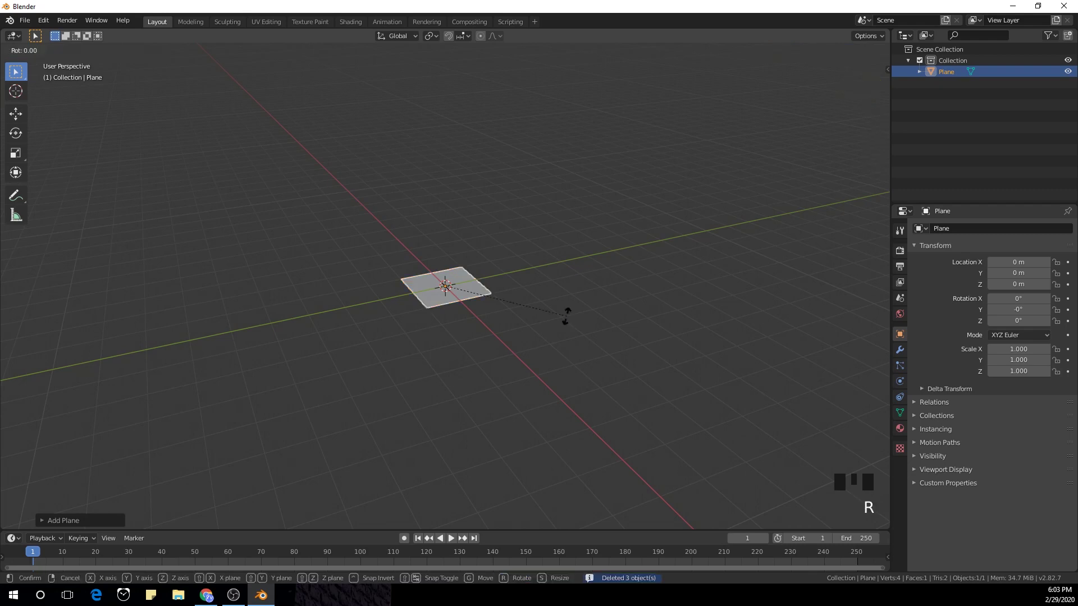
{"action": "type", "text": "x90"}
{"action": "key", "text": "Return"}
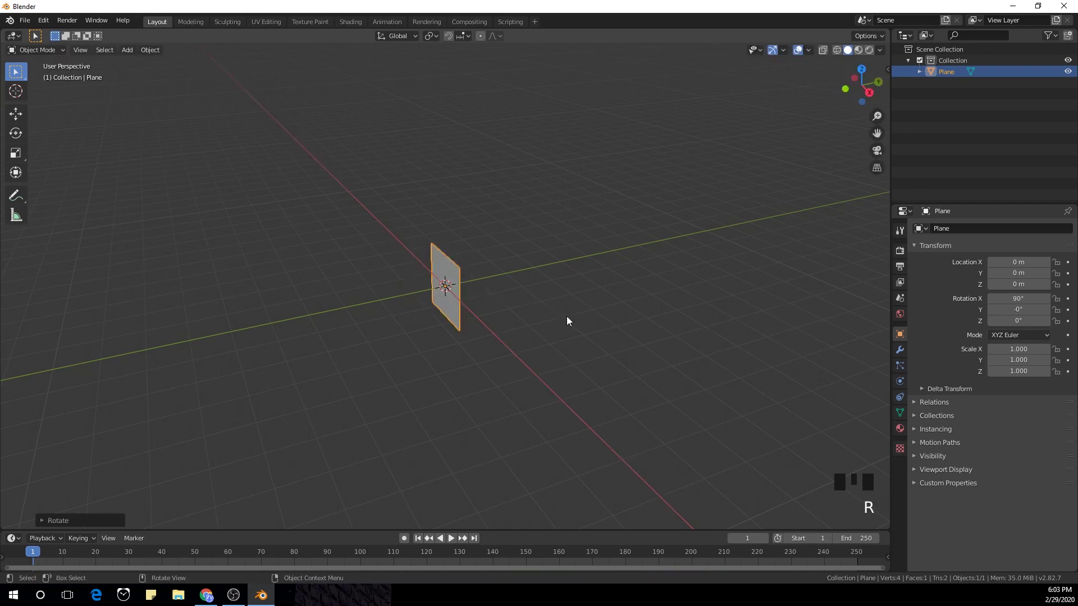
Step: Scale the upright plane by a factor of 5 while facing it from the front
{"action": "key", "text": "KP_1"}
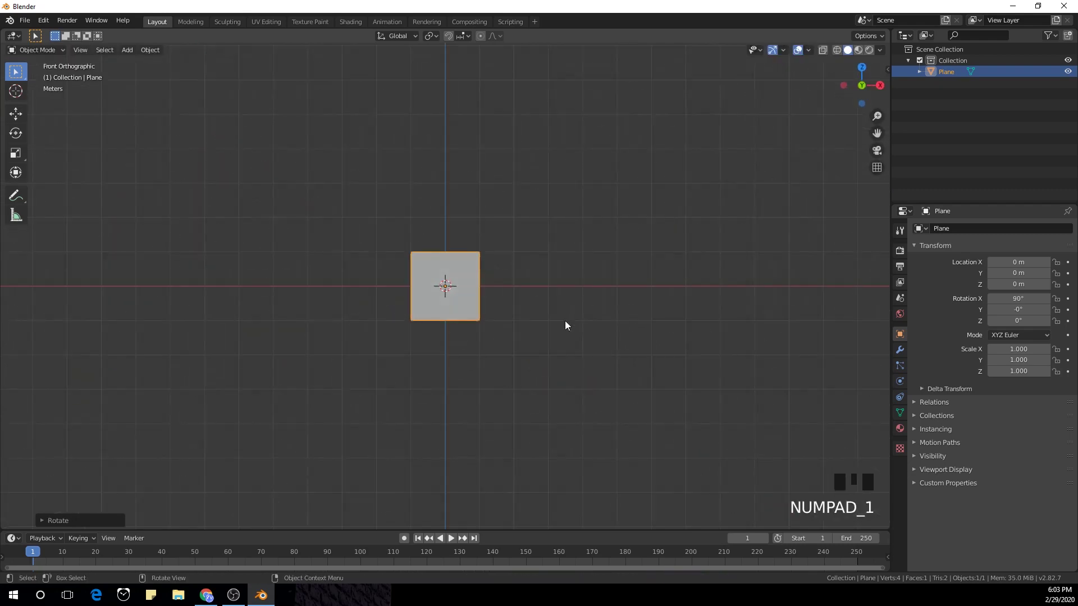
{"action": "key", "text": "s"}
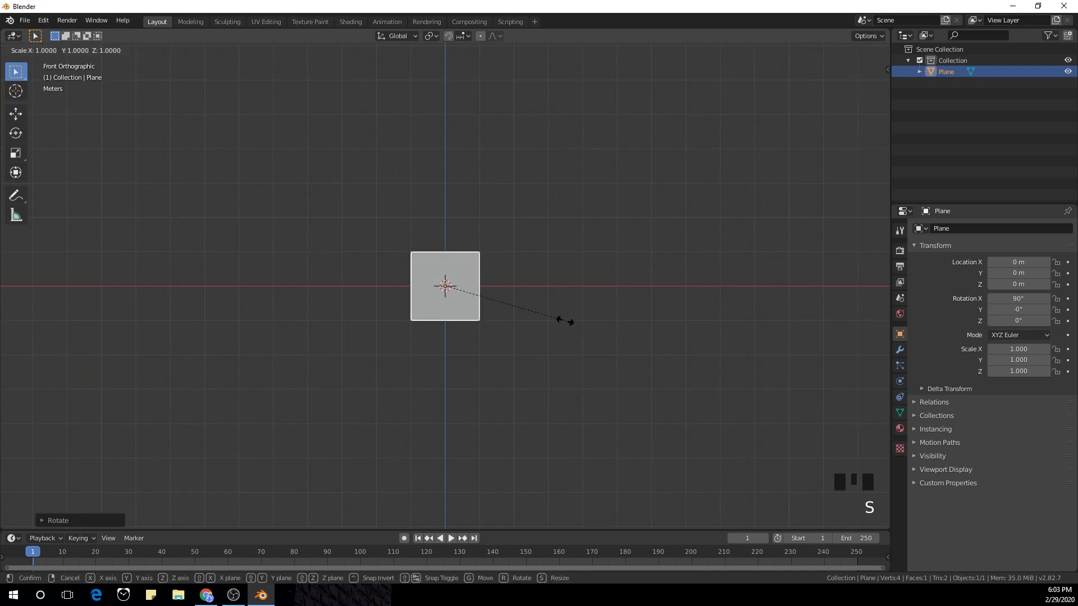
{"action": "type", "text": "5"}
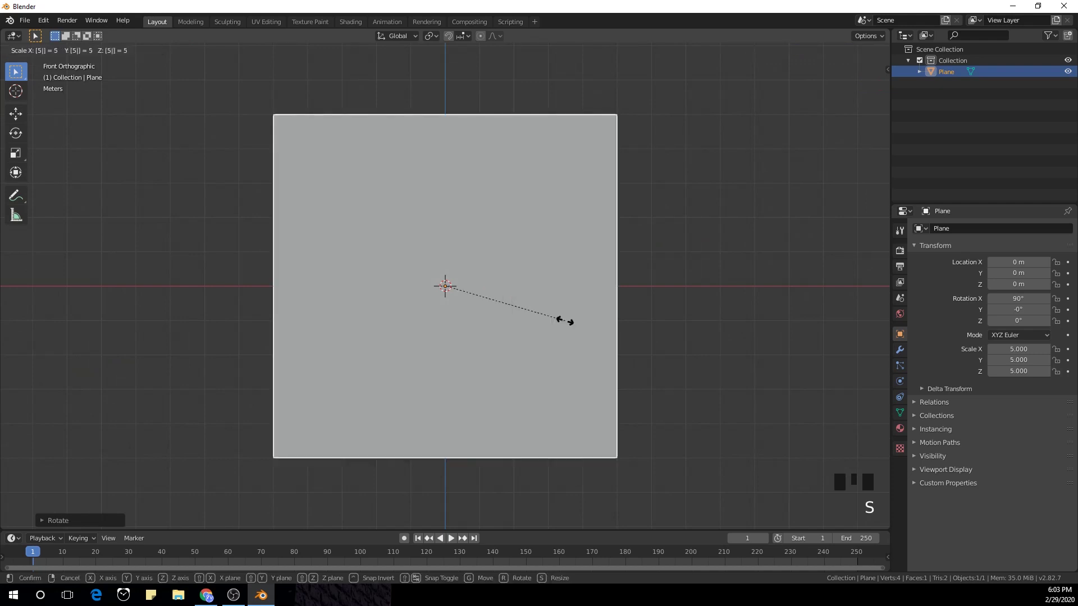
{"action": "left_click", "coordinate": [565, 323]}
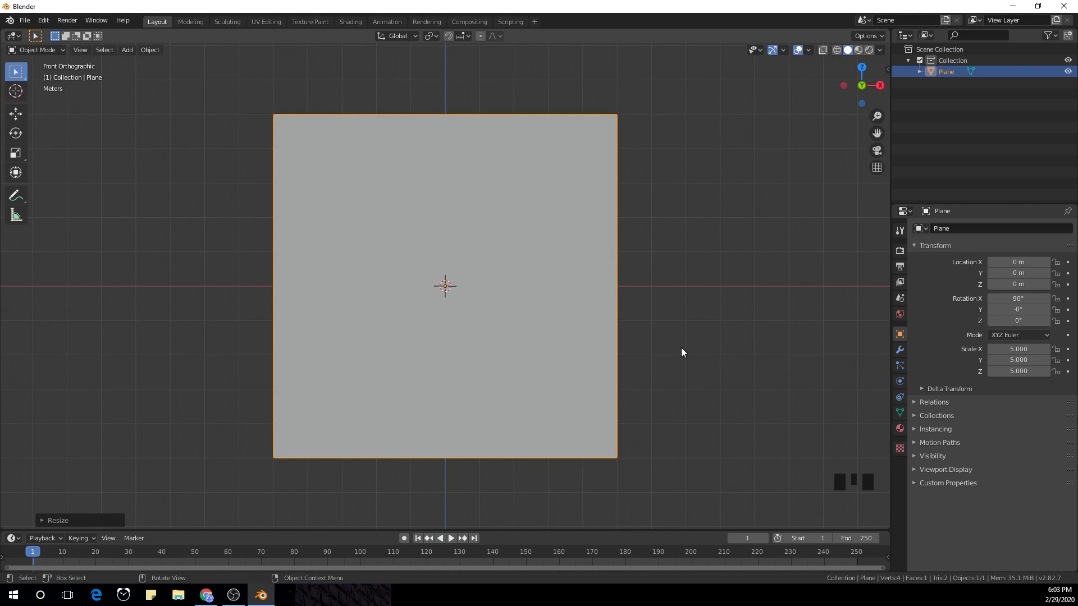
Step: Subdivide the plane's mesh with 30 cuts in Edit Mode and return to Object Mode
{"action": "key", "text": "Tab"}
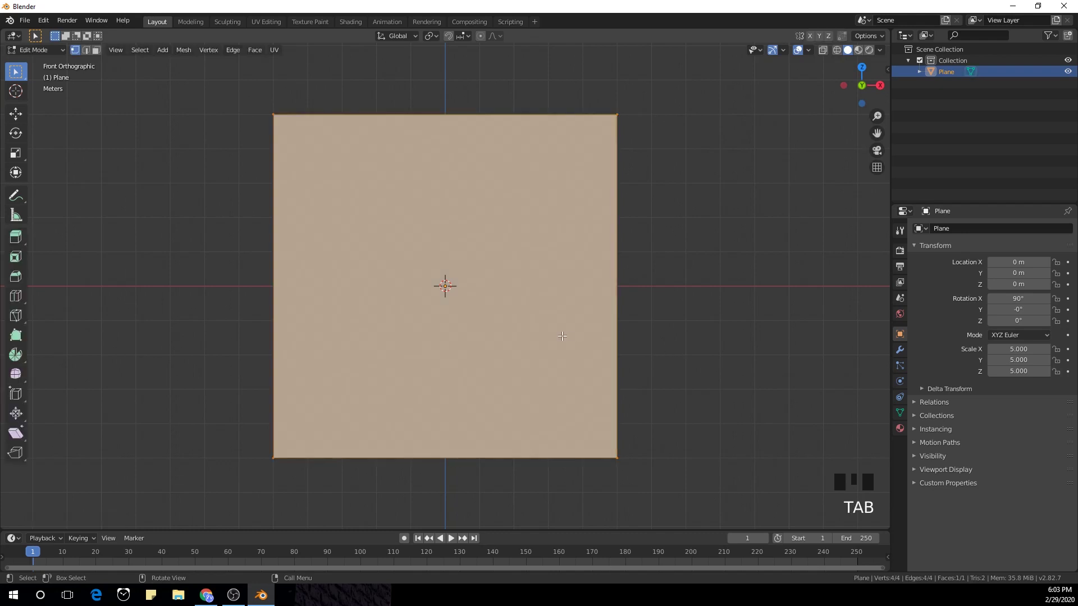
{"action": "right_click", "coordinate": [512, 311]}
{"action": "left_click", "coordinate": [510, 303]}
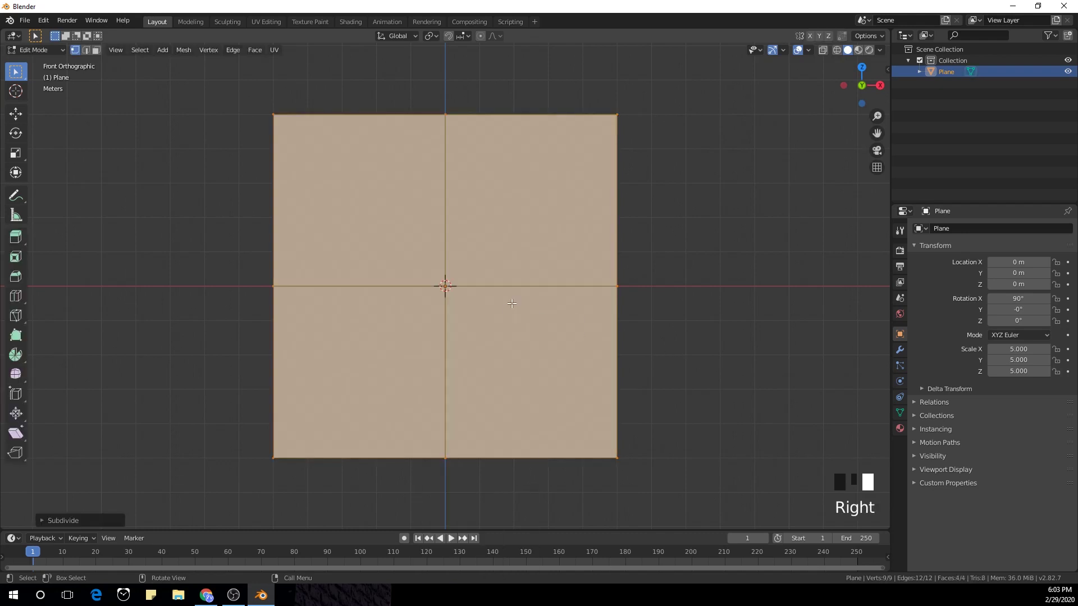
{"action": "left_click", "coordinate": [43, 522]}
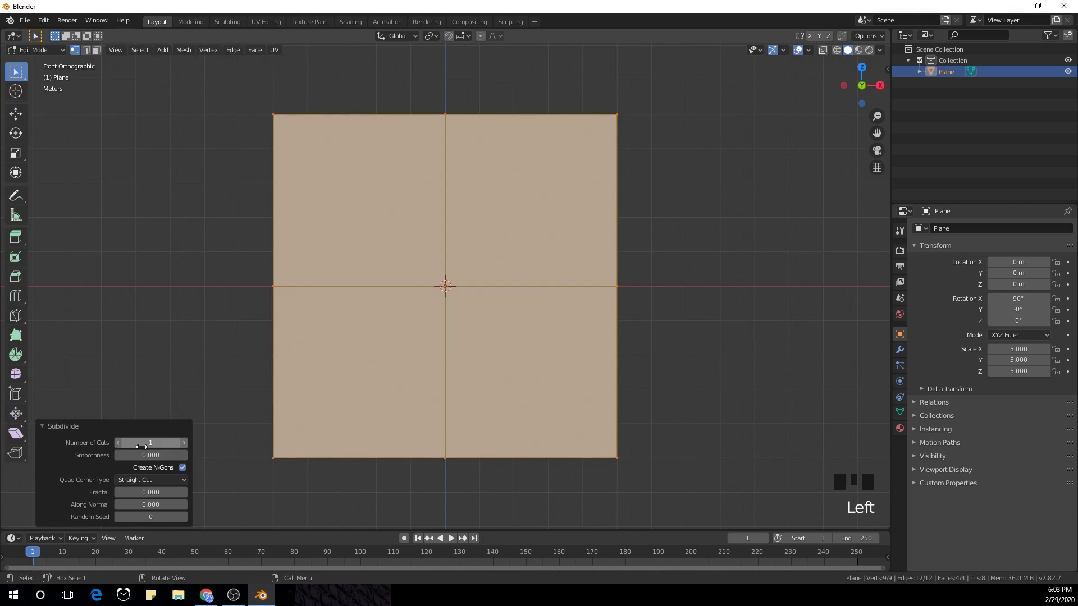
{"action": "left_click", "coordinate": [142, 443]}
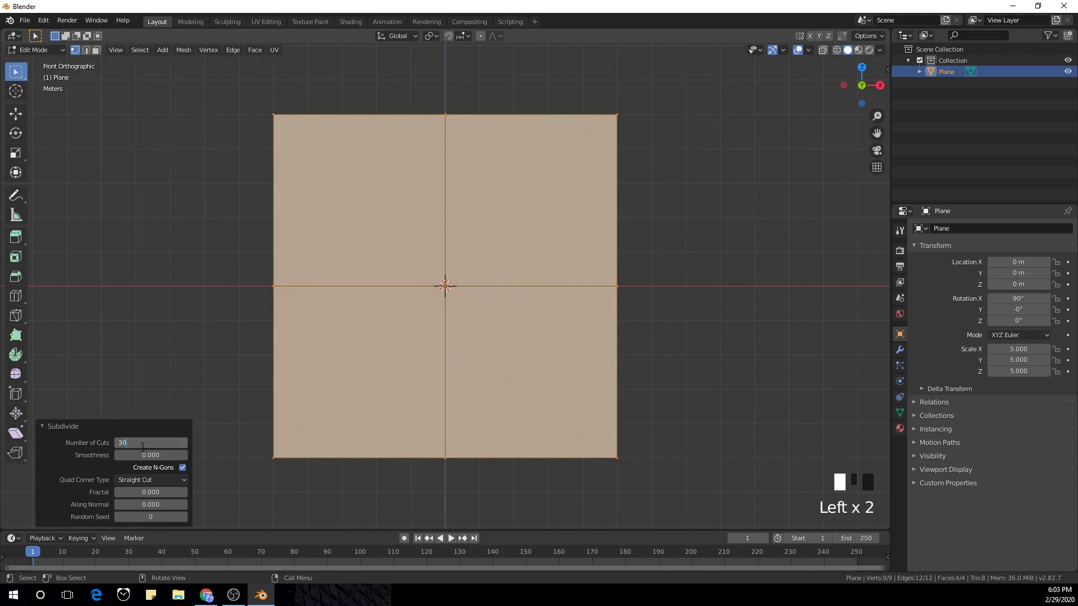
{"action": "key", "text": "Return"}
{"action": "key", "text": "Tab"}
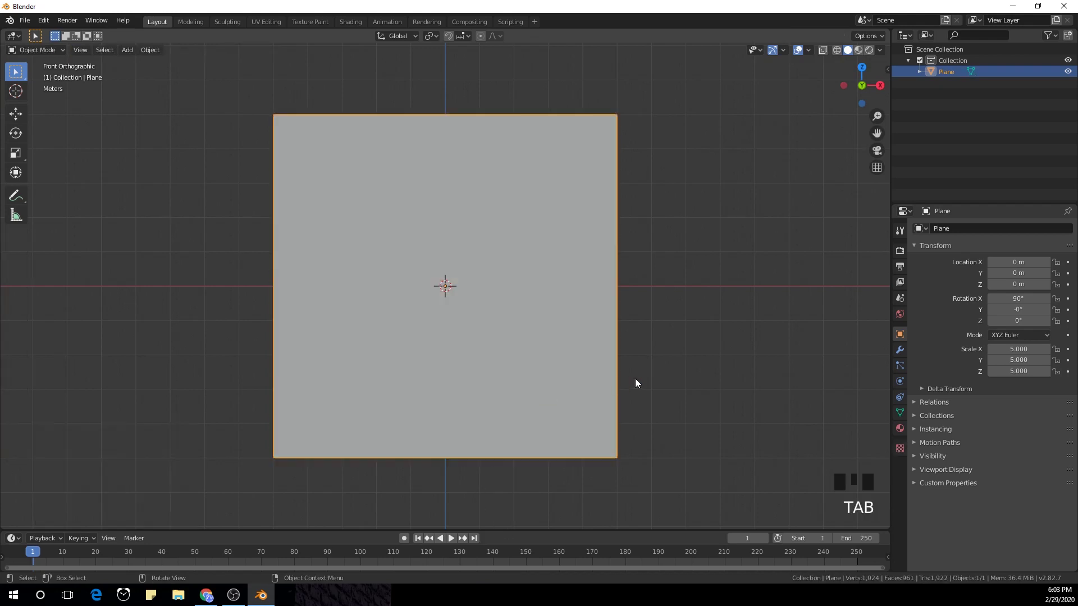
Step: Add a Subdivision Surface modifier and a Displace modifier with strength 0.5 to the plane
{"action": "left_click", "coordinate": [900, 350]}
{"action": "left_click", "coordinate": [958, 229]}
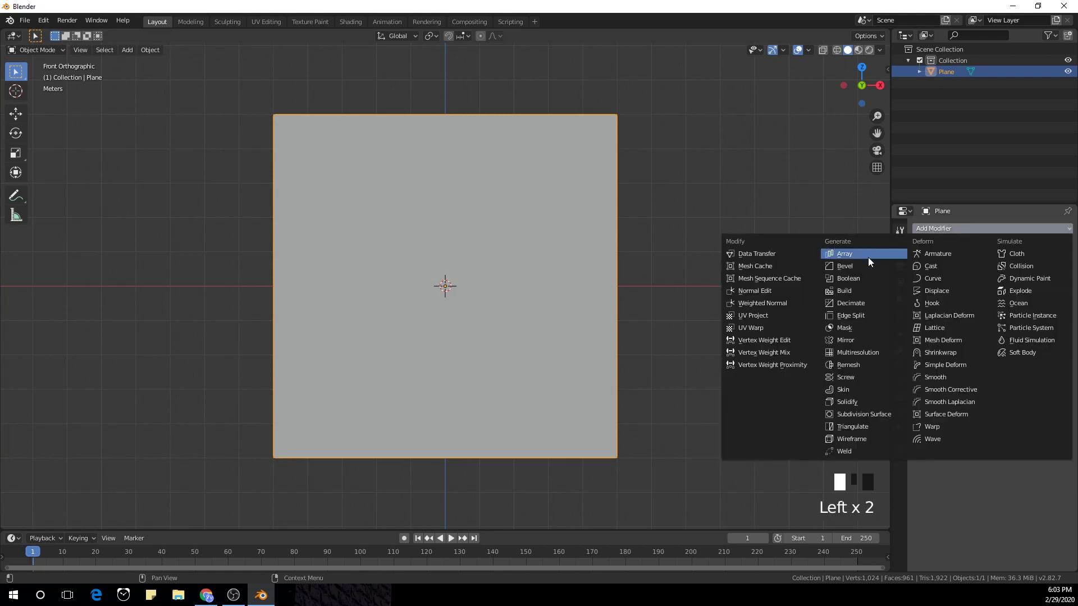
{"action": "left_click", "coordinate": [864, 415]}
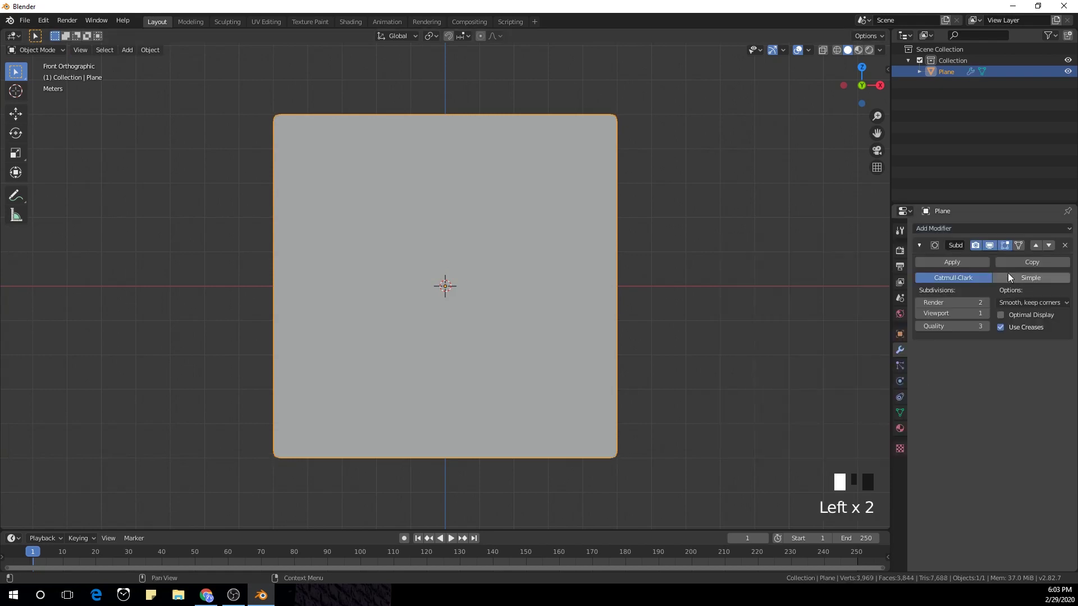
{"action": "left_click", "coordinate": [997, 230]}
{"action": "left_click", "coordinate": [972, 291]}
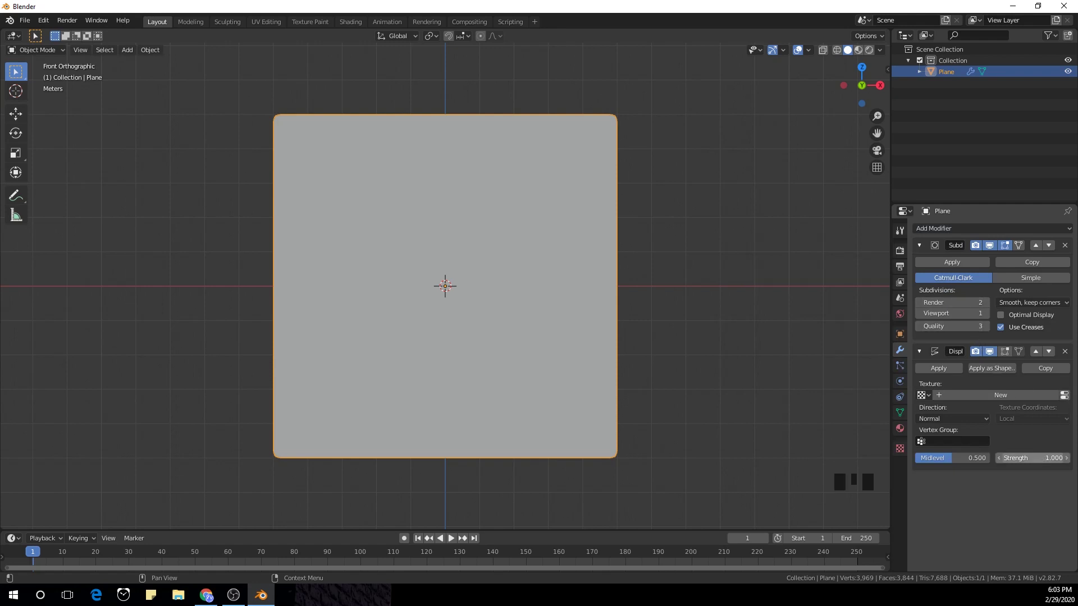
{"action": "left_click", "coordinate": [1049, 458]}
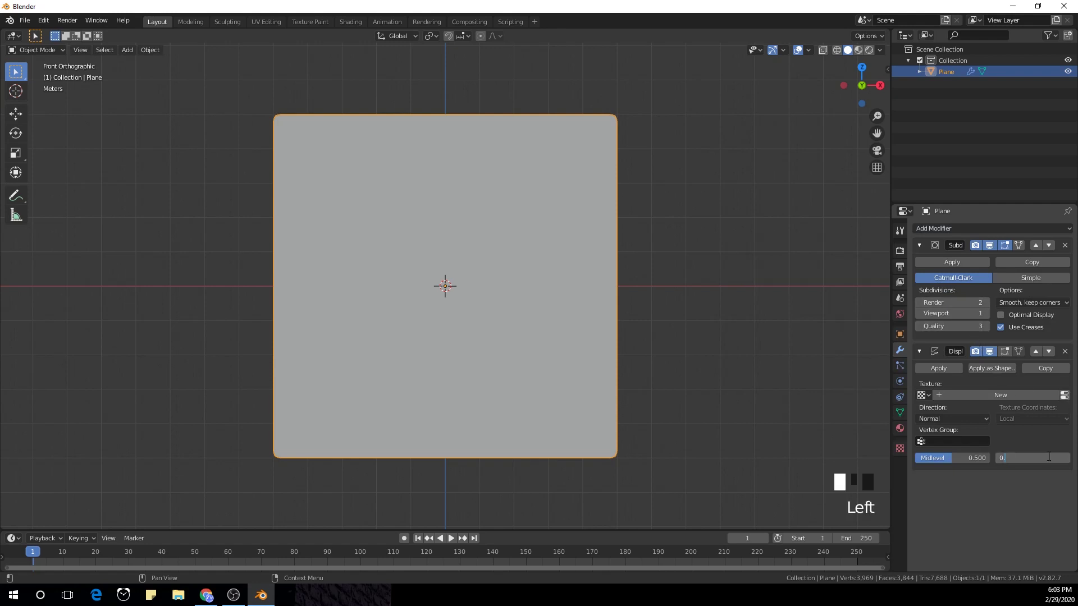
{"action": "key", "text": "Return"}
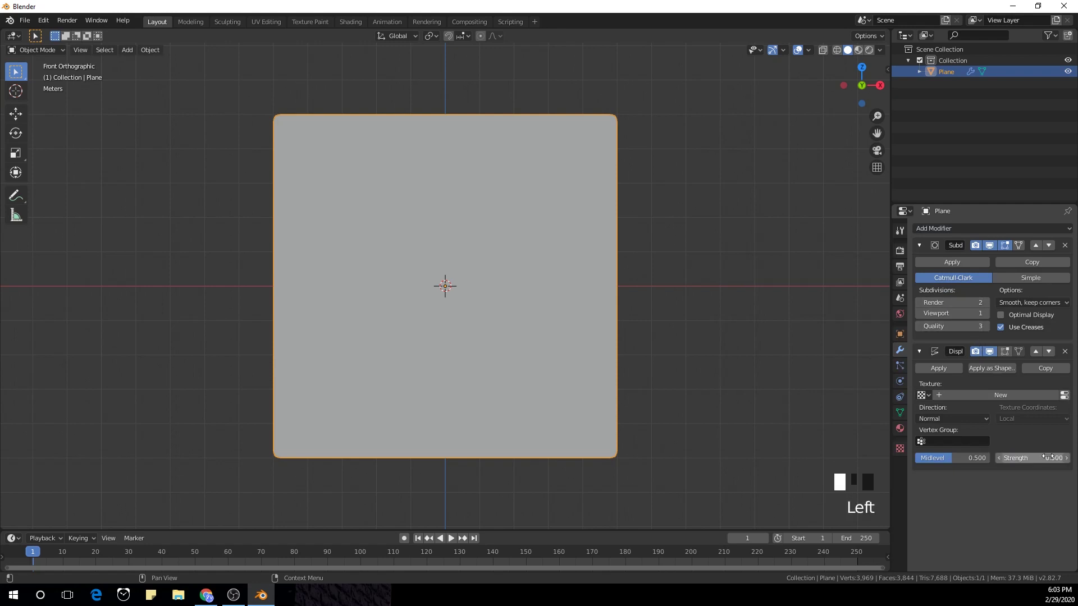
Step: Create a new texture for the Displace modifier and set its type to Clouds
{"action": "left_click", "coordinate": [1064, 396]}
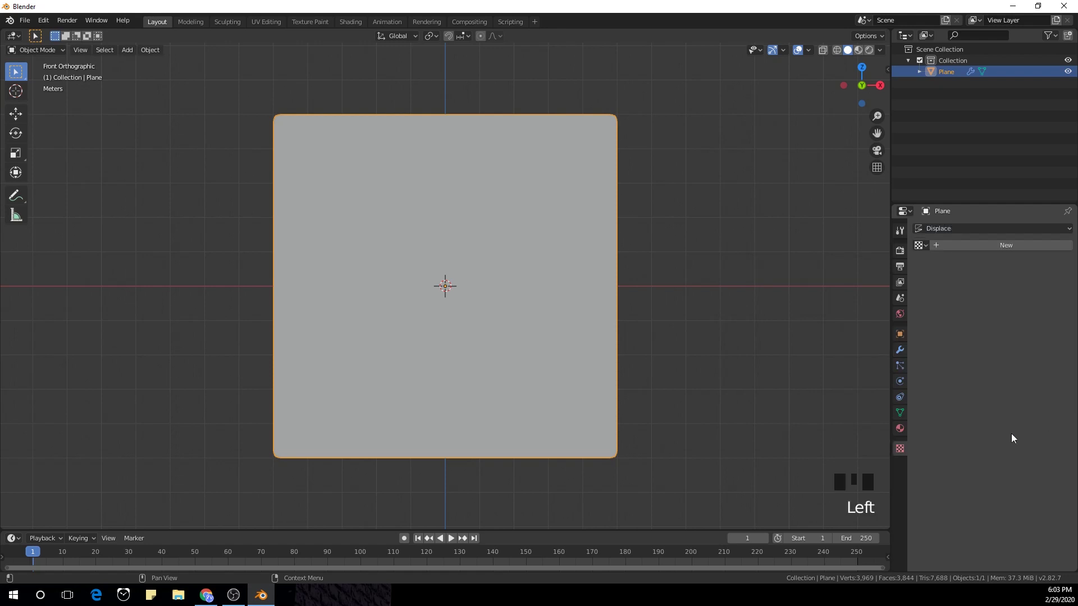
{"action": "left_click", "coordinate": [1005, 246]}
{"action": "left_click", "coordinate": [1002, 261]}
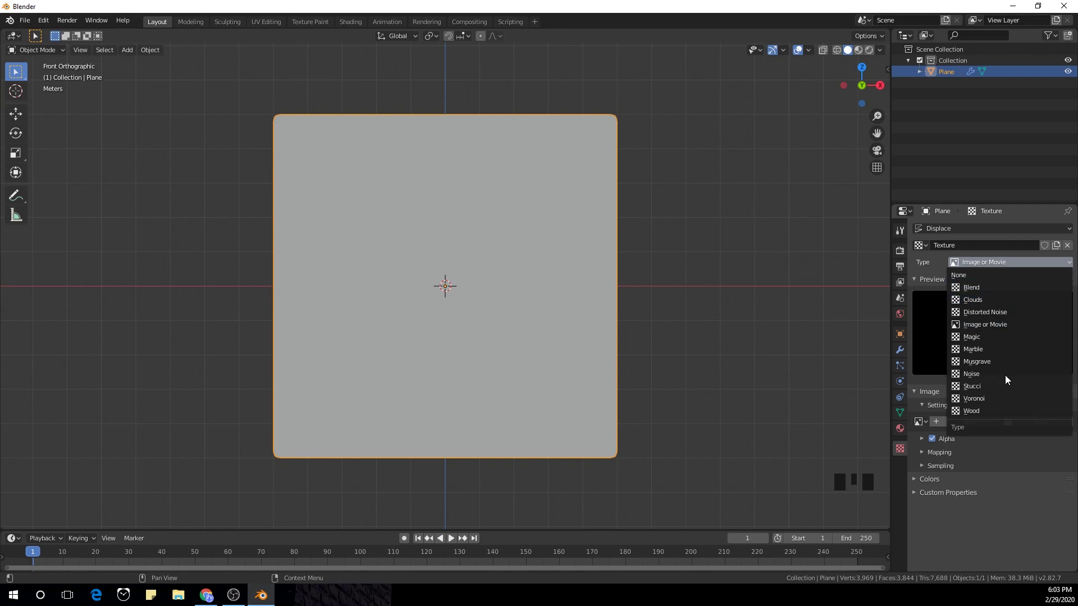
{"action": "left_click", "coordinate": [1019, 300]}
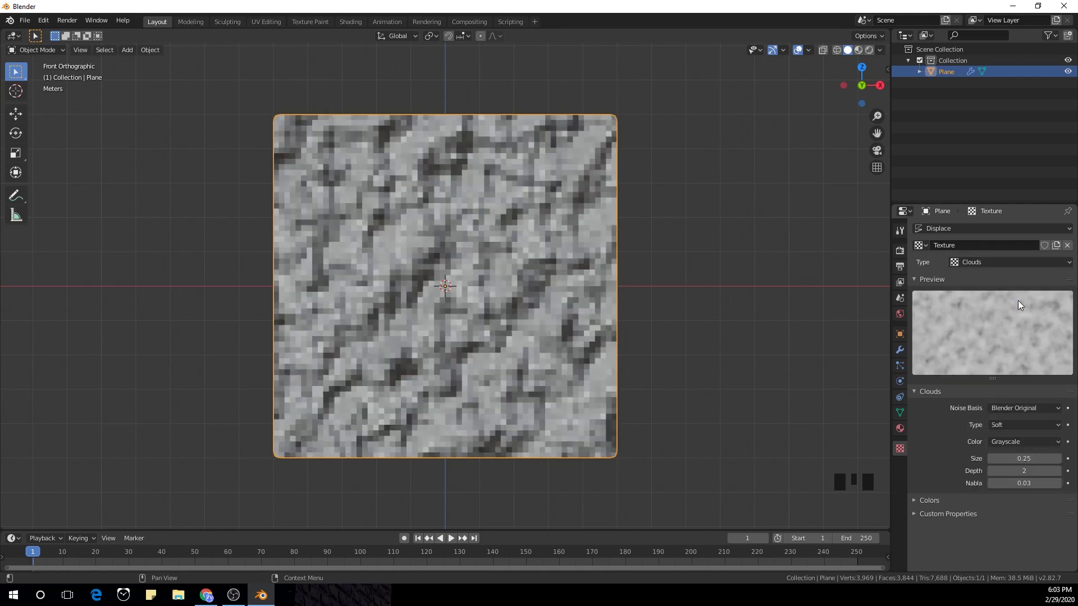
Step: Apply smooth shading to the displaced plane
{"action": "right_click", "coordinate": [540, 250]}
{"action": "left_click", "coordinate": [539, 249]}
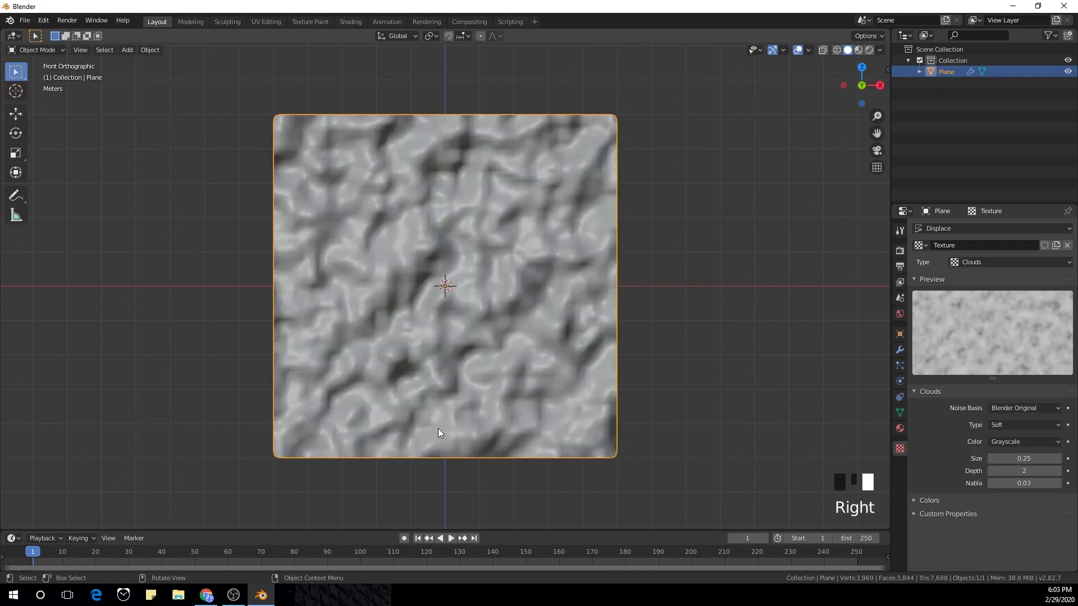
{"action": "right_click", "coordinate": [542, 274]}
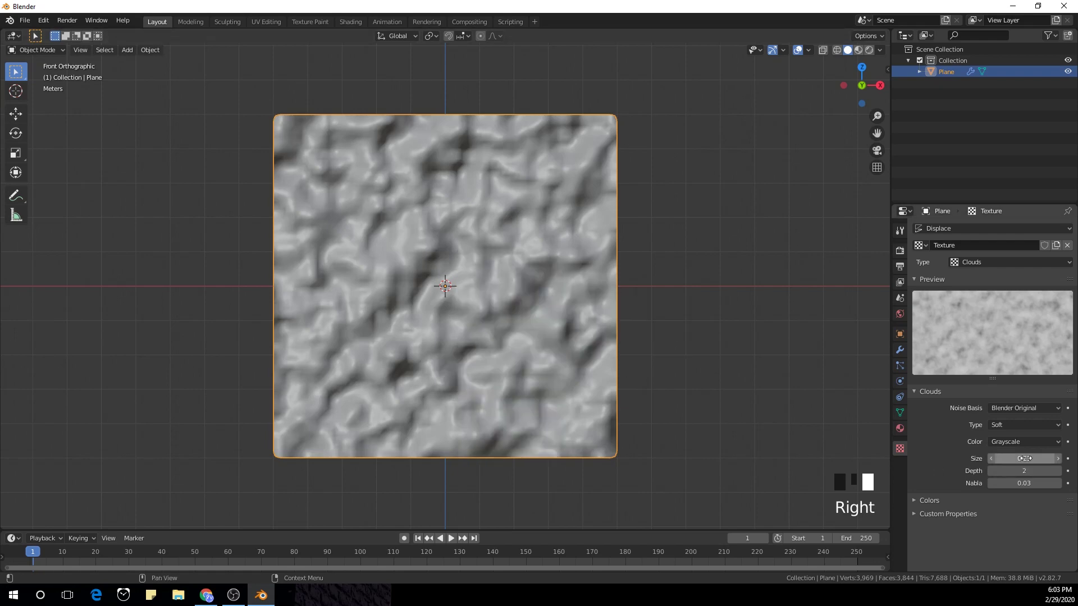
Step: Try a Clouds texture size of 0.23, undo it, and set the noise type to Hard
{"action": "mouse_move", "coordinate": [1017, 459]}
{"action": "left_mouse_down"}
{"action": "mouse_move", "coordinate": [1039, 458]}
{"action": "mouse_move", "coordinate": [1011, 458]}
{"action": "left_mouse_up"}
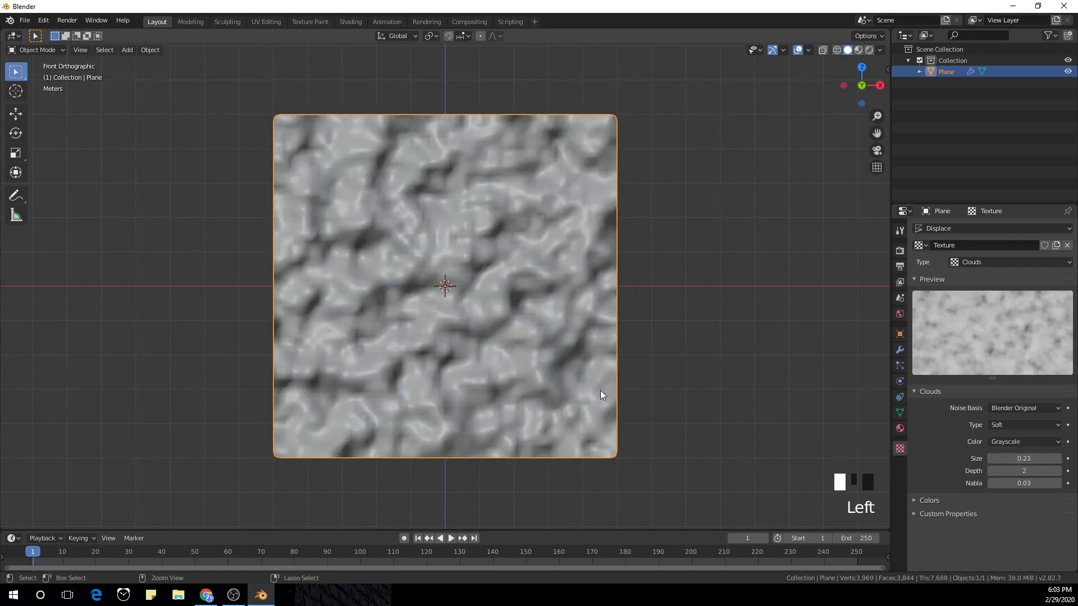
{"action": "key", "text": "ctrl+z"}
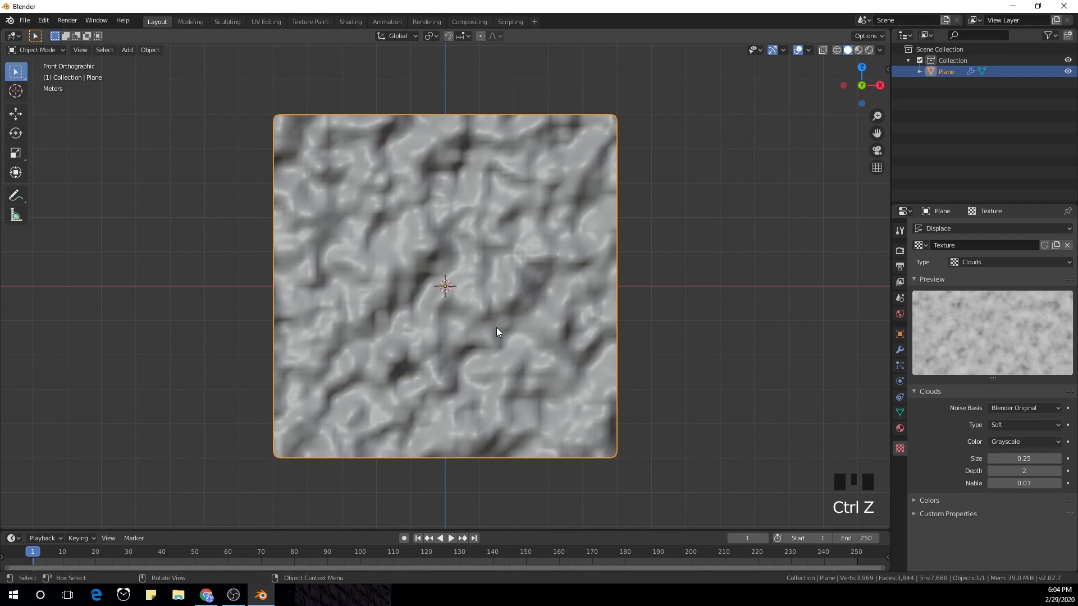
{"action": "left_click", "coordinate": [1032, 425]}
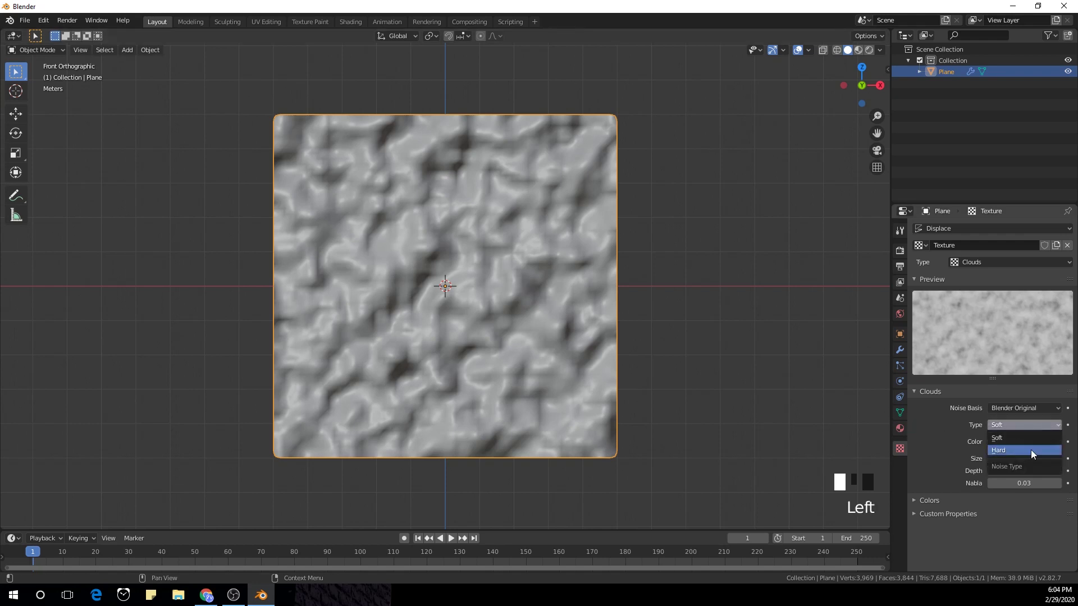
{"action": "left_click", "coordinate": [1030, 450]}
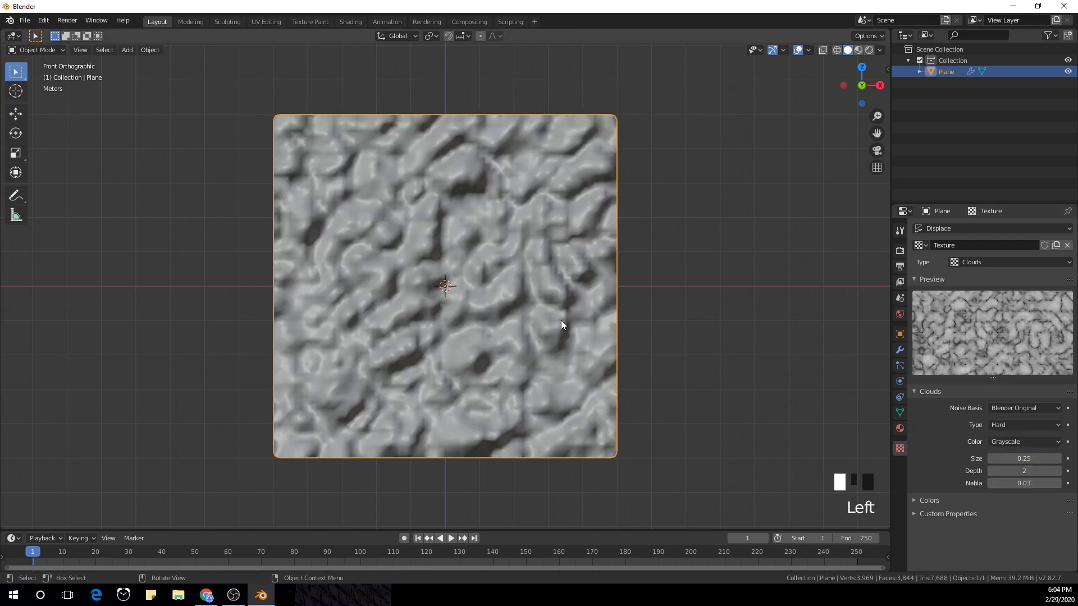
Step: Add a second Subdivision Surface modifier to the plane after the Displace modifier
{"action": "left_click", "coordinate": [900, 350]}
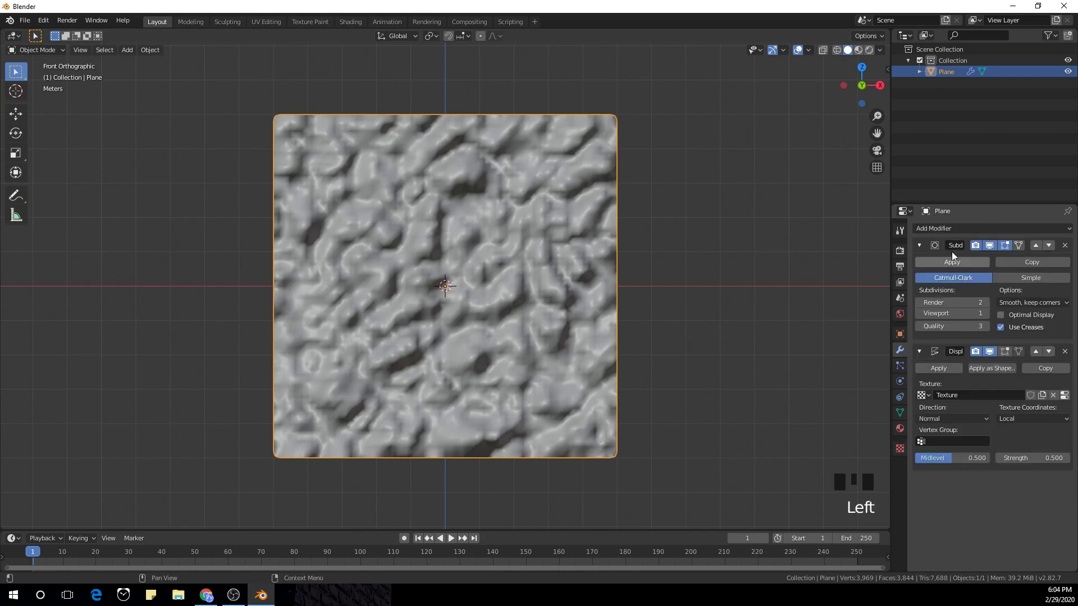
{"action": "left_click", "coordinate": [960, 228]}
{"action": "left_click", "coordinate": [882, 418]}
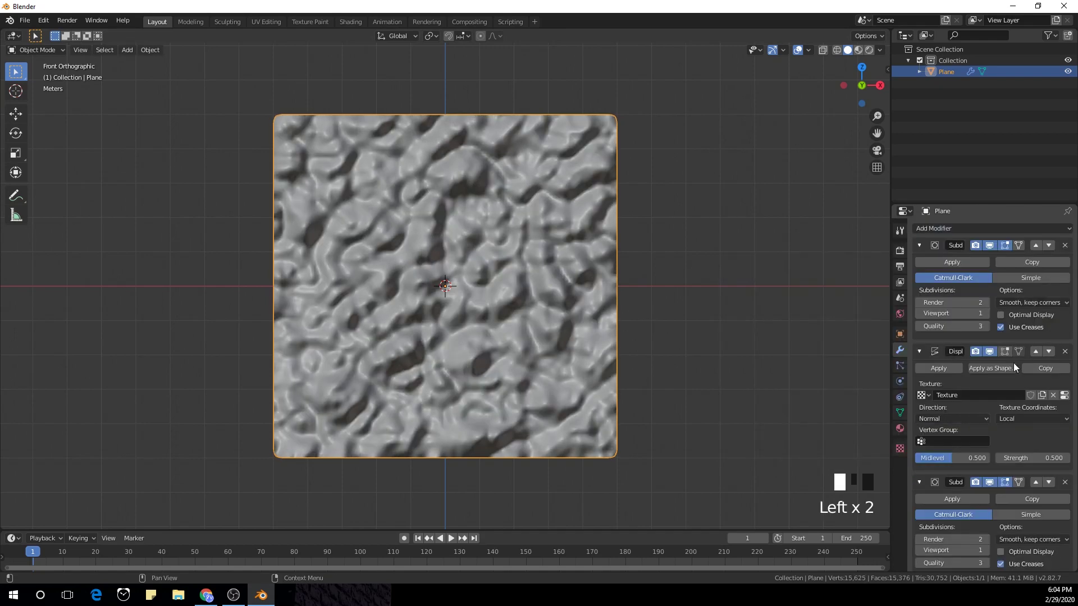
{"action": "scroll", "coordinate": [978, 357], "scroll_direction": "down", "scroll_amount": 2}
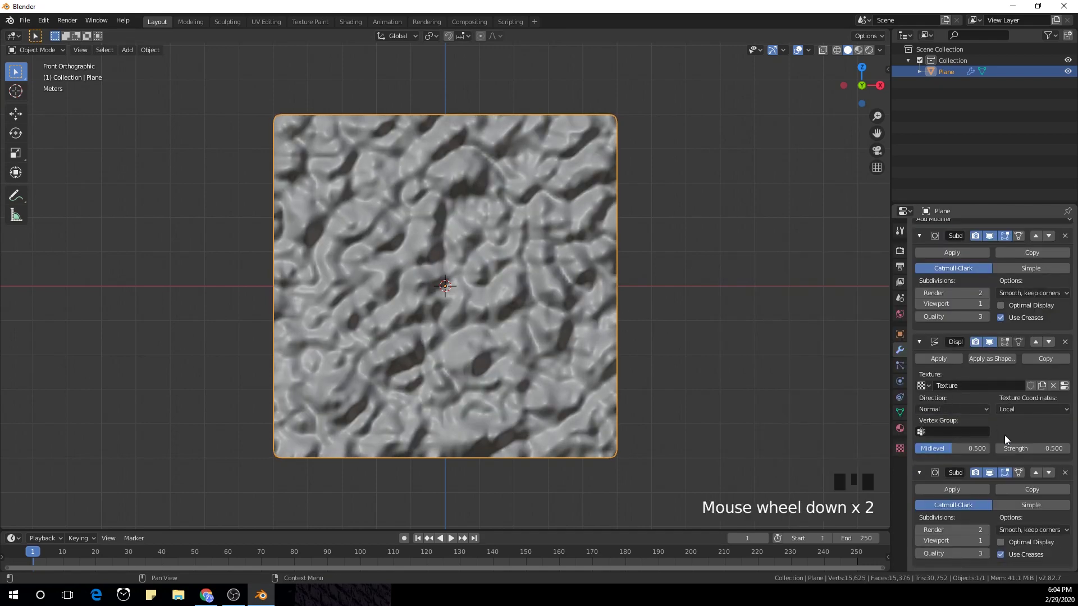
Step: Try a viewport subdivision level of 2 on the second Subdivision Surface modifier and return it to 1
{"action": "right_click", "coordinate": [533, 316]}
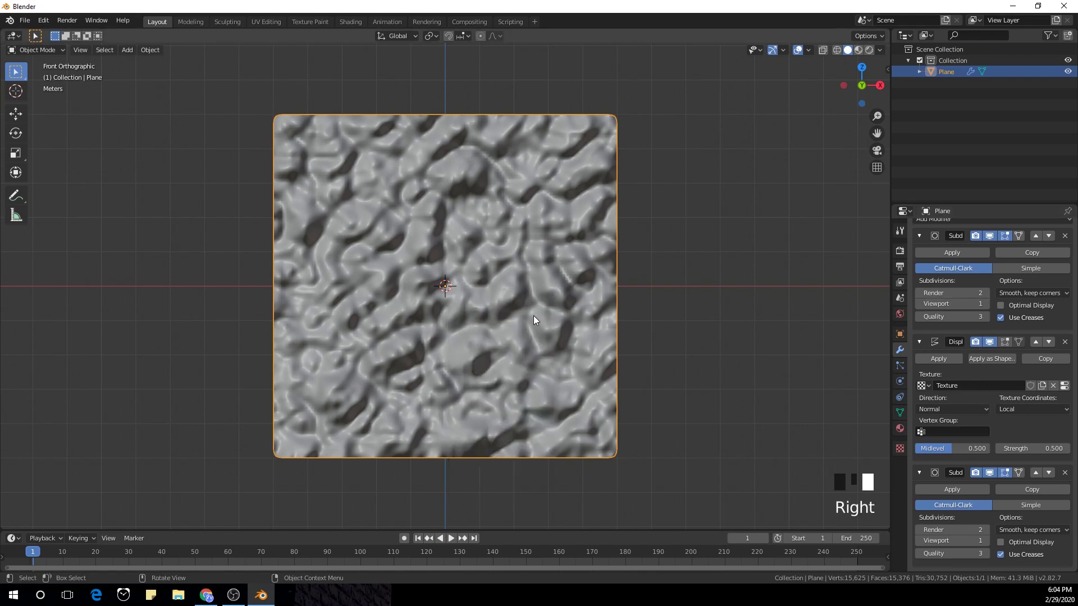
{"action": "left_click", "coordinate": [984, 540]}
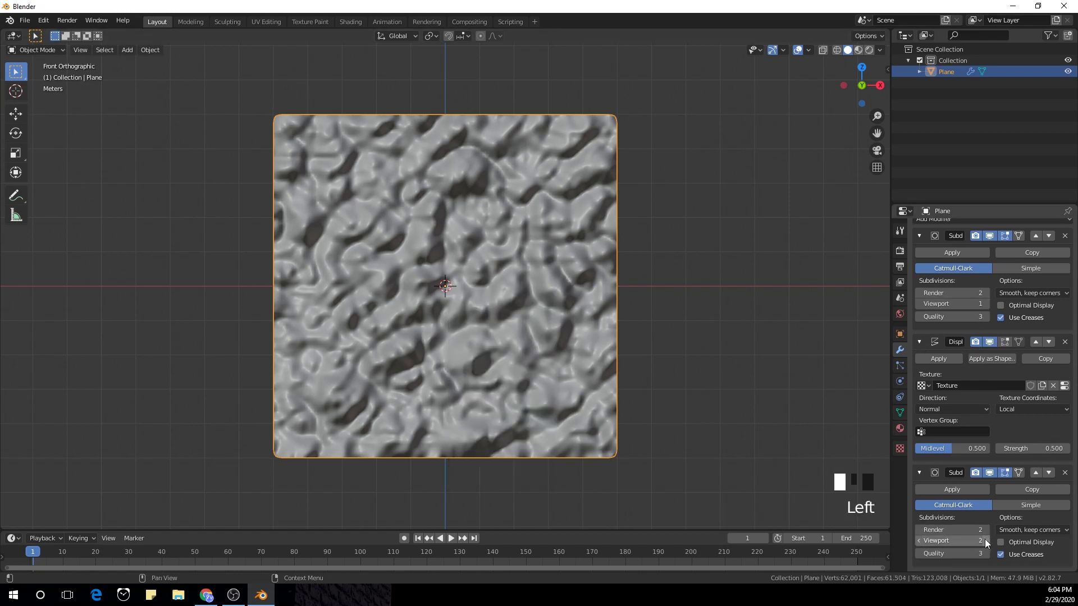
{"action": "left_click", "coordinate": [918, 540]}
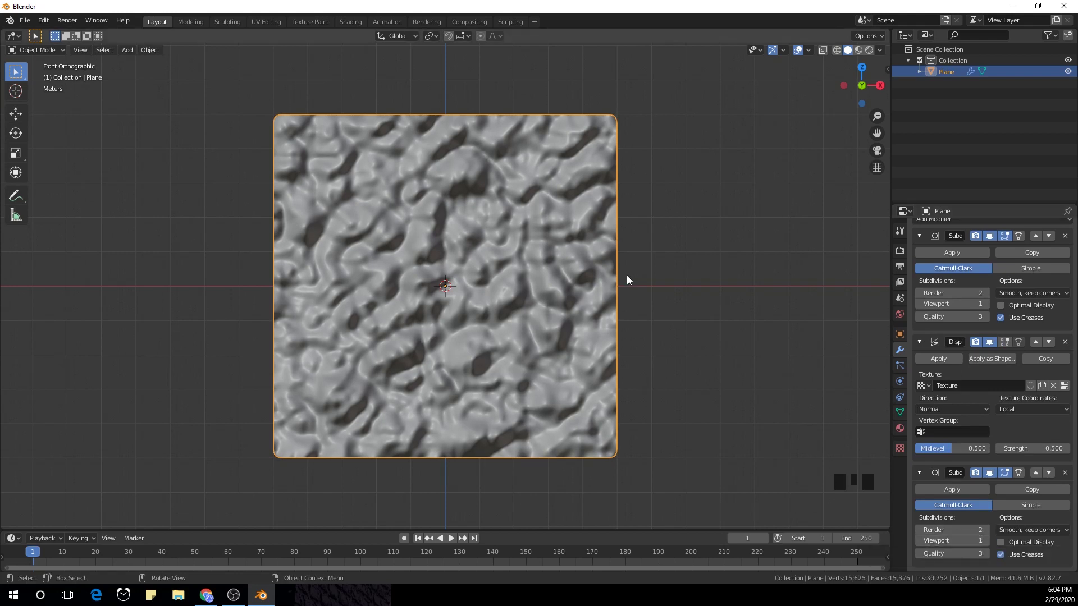
Step: Add a Plain Axes empty at the world origin
{"action": "scroll", "coordinate": [627, 279], "scroll_direction": "down", "scroll_amount": 1}
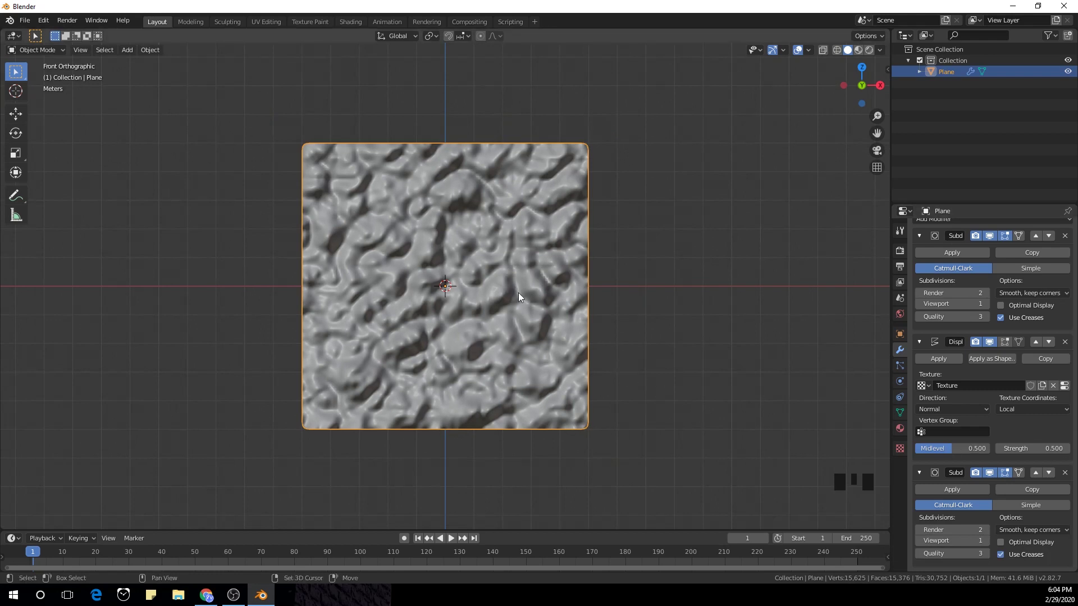
{"action": "key", "text": "shift+a"}
{"action": "mouse_move", "coordinate": [518, 294]}
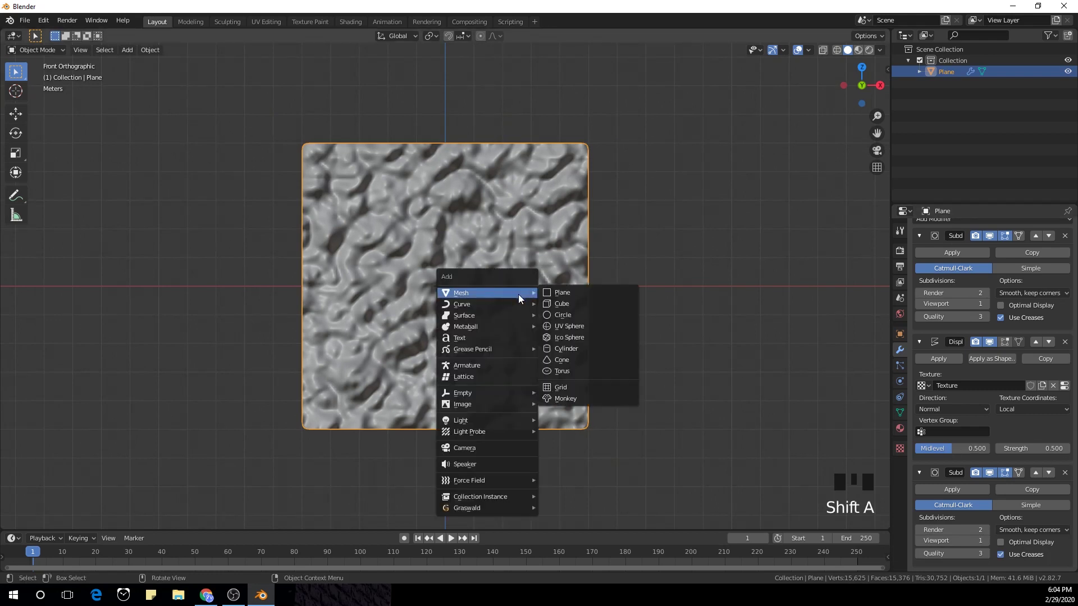
{"action": "mouse_move", "coordinate": [476, 393]}
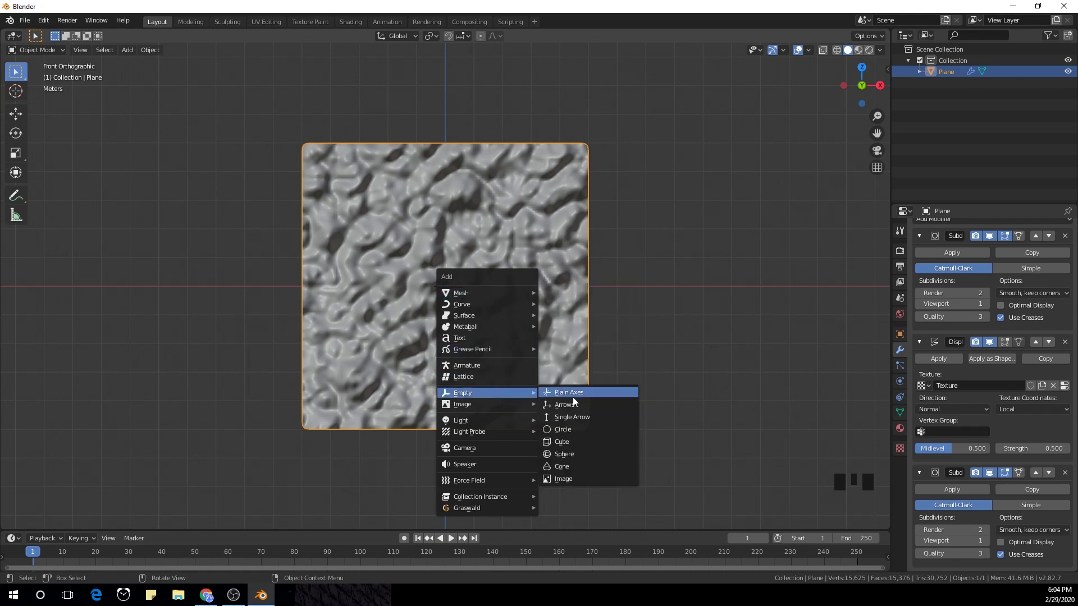
{"action": "left_click", "coordinate": [578, 396]}
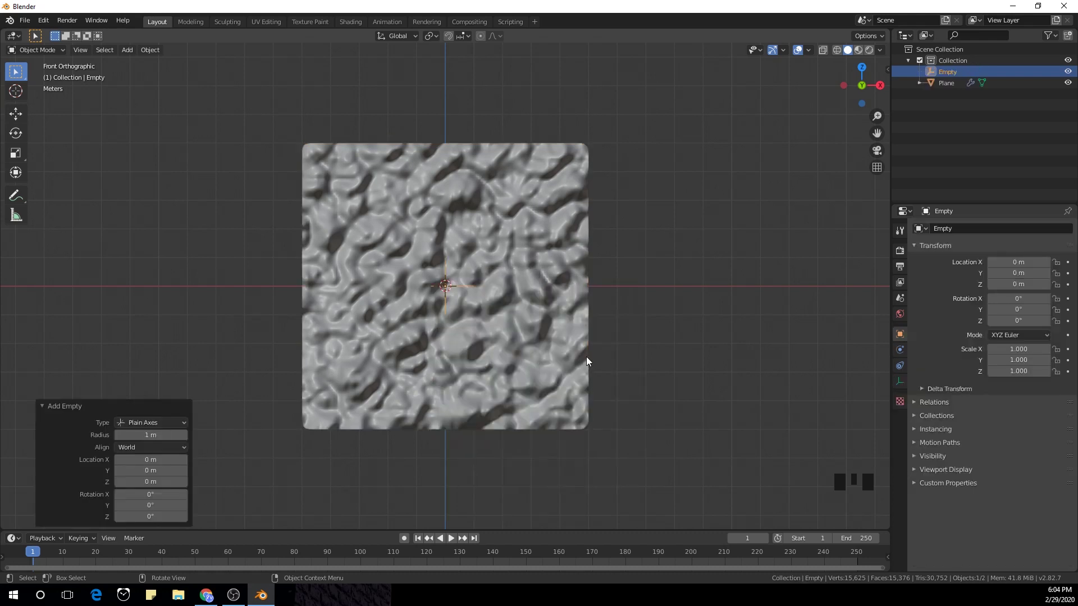
Step: Add a Bezier circle at the origin in top view and scale it up by about 4.68
{"action": "key", "text": "KP_7"}
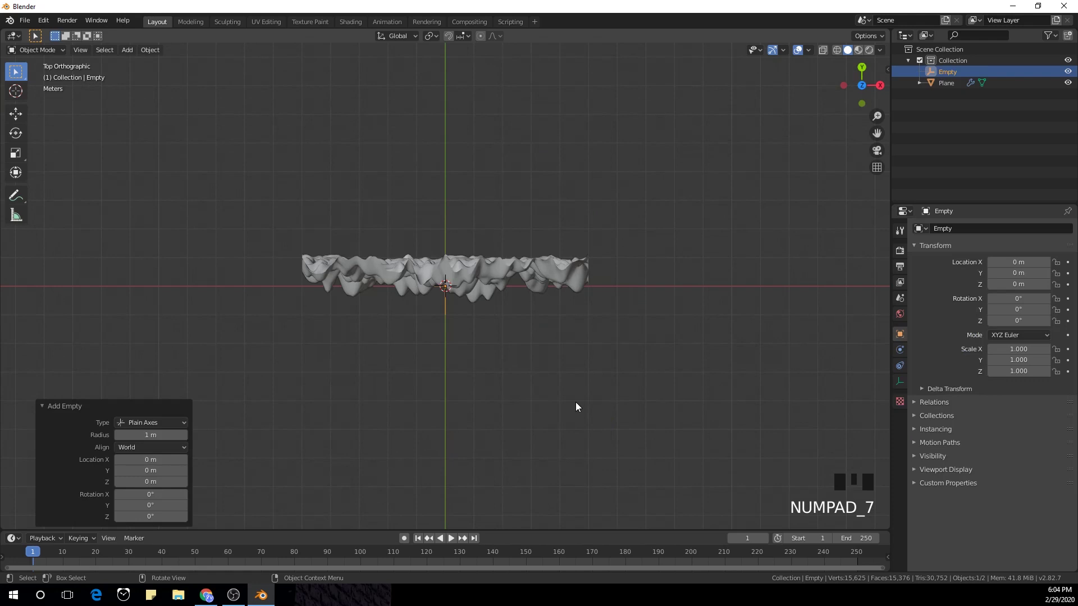
{"action": "key", "text": "shift+a"}
{"action": "mouse_move", "coordinate": [582, 316]}
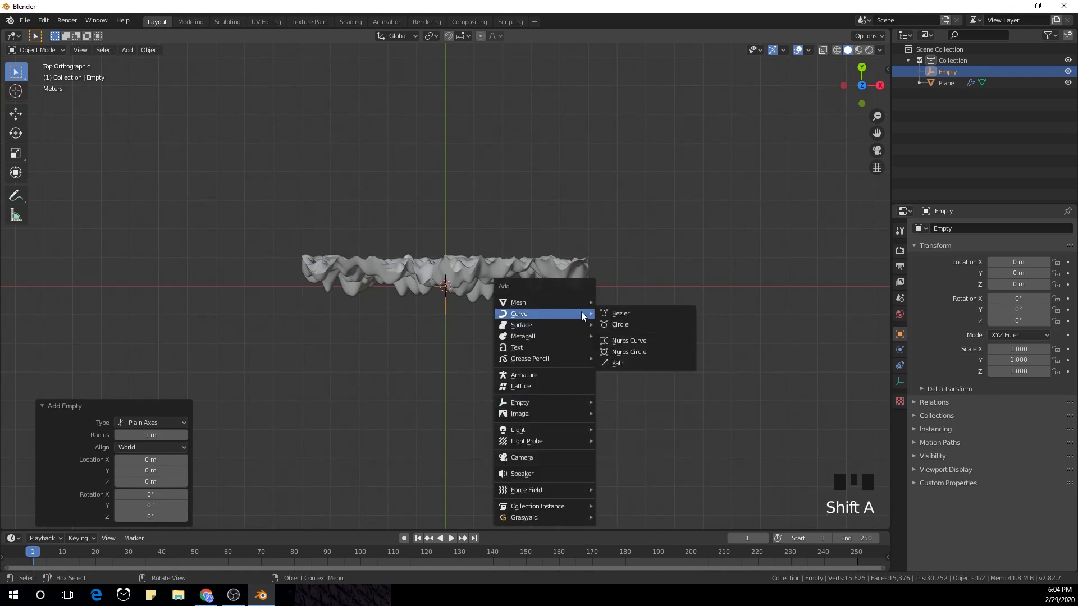
{"action": "left_click", "coordinate": [656, 323]}
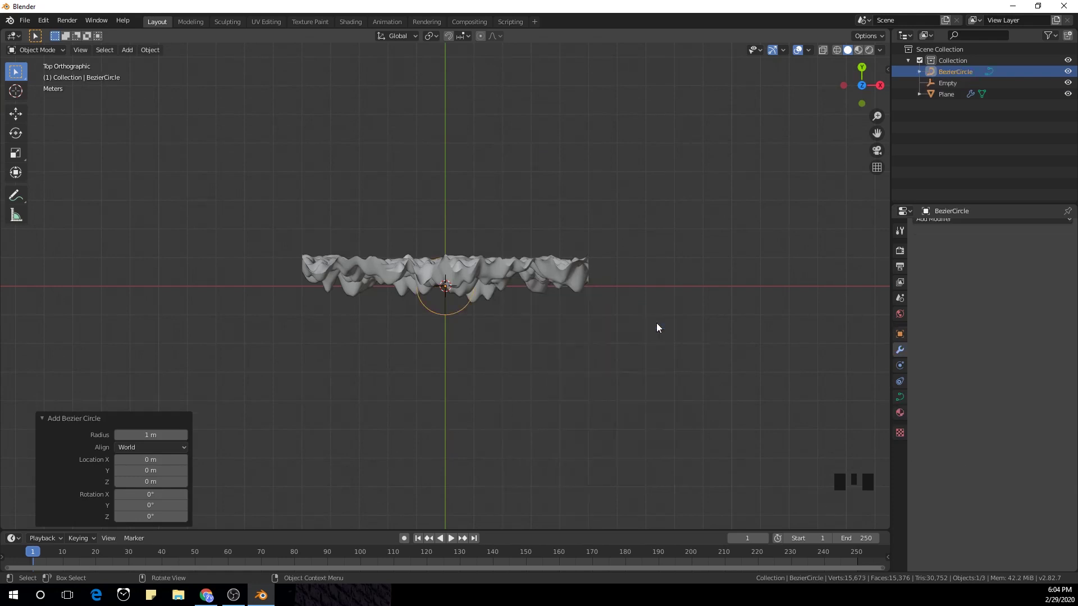
{"action": "key", "text": "s"}
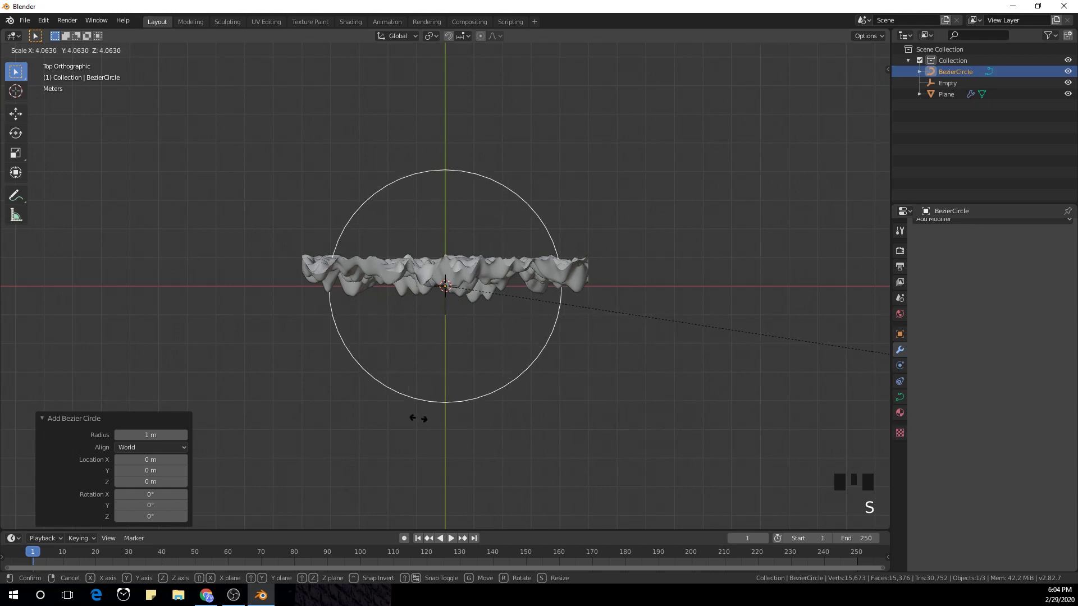
{"action": "left_click", "coordinate": [549, 431]}
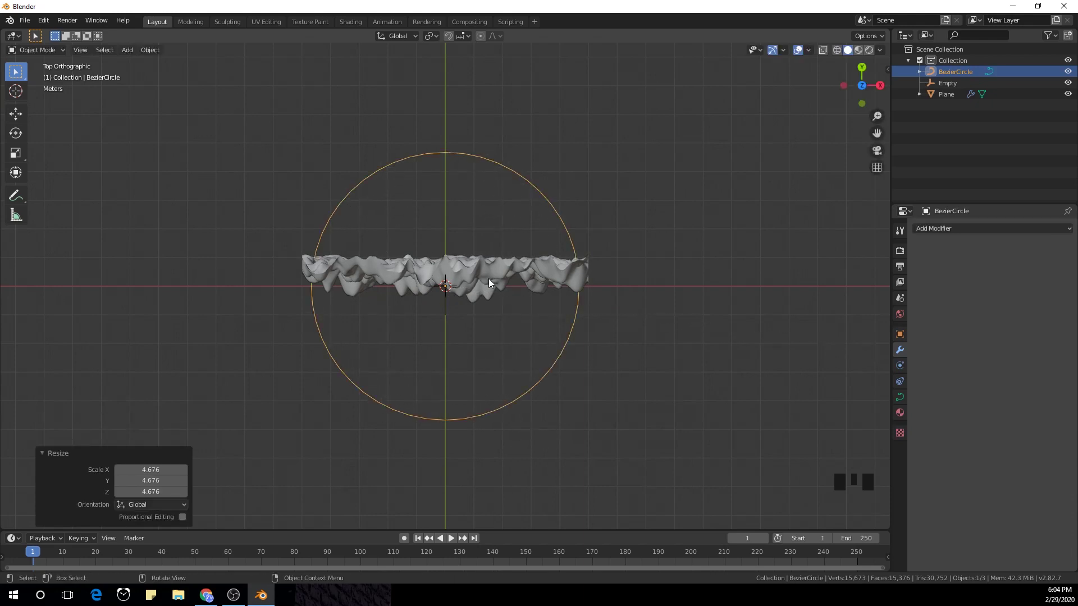
Step: Move the Empty about -4.66 m along Y onto the front edge of the Bezier circle
{"action": "left_click", "coordinate": [934, 83]}
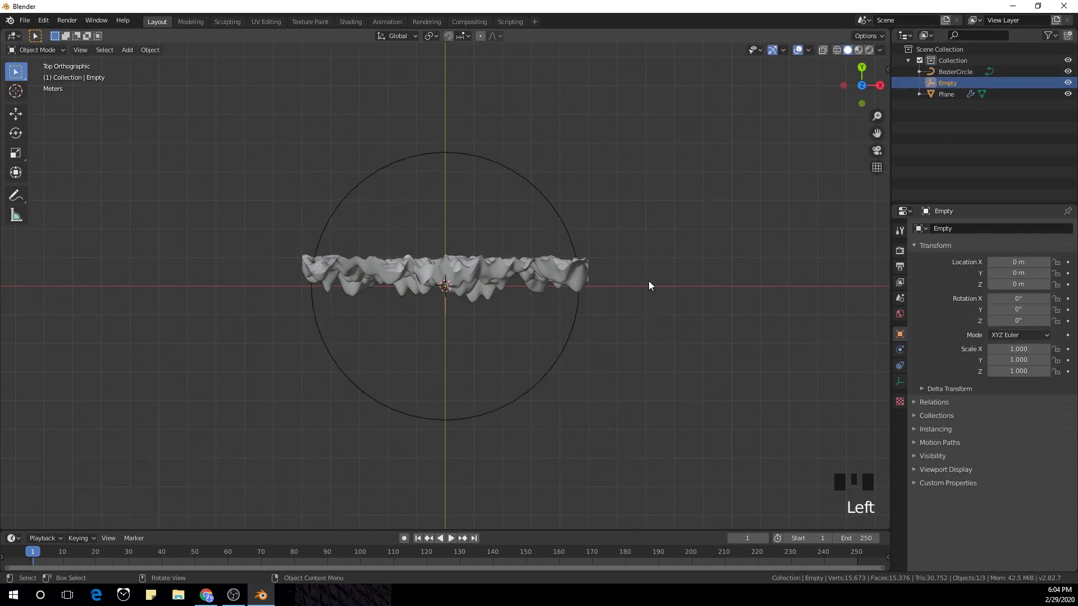
{"action": "key", "text": "g"}
{"action": "key", "text": "y"}
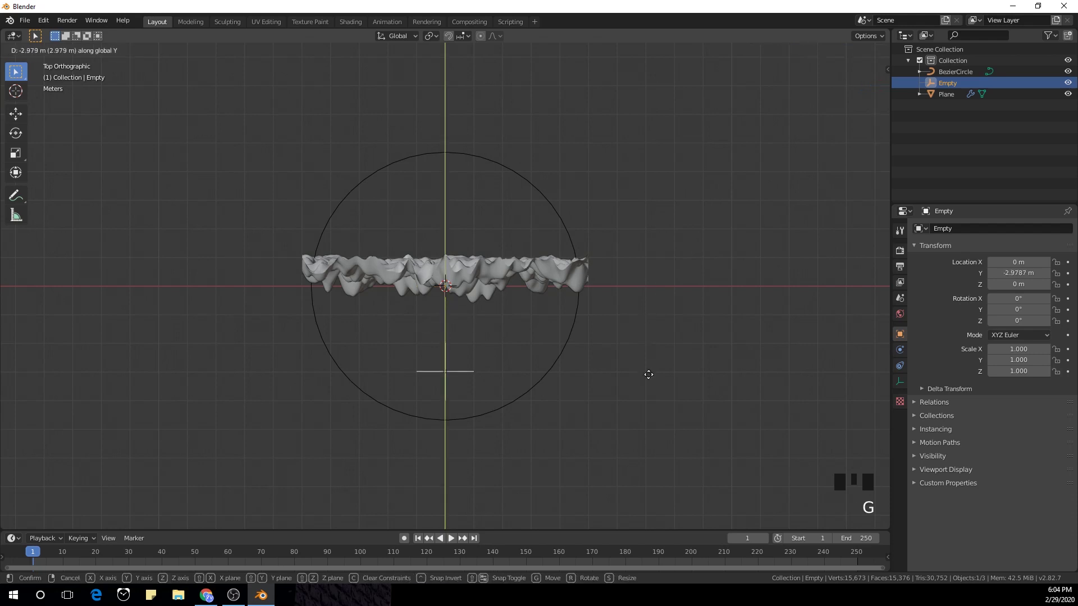
{"action": "left_click", "coordinate": [653, 414]}
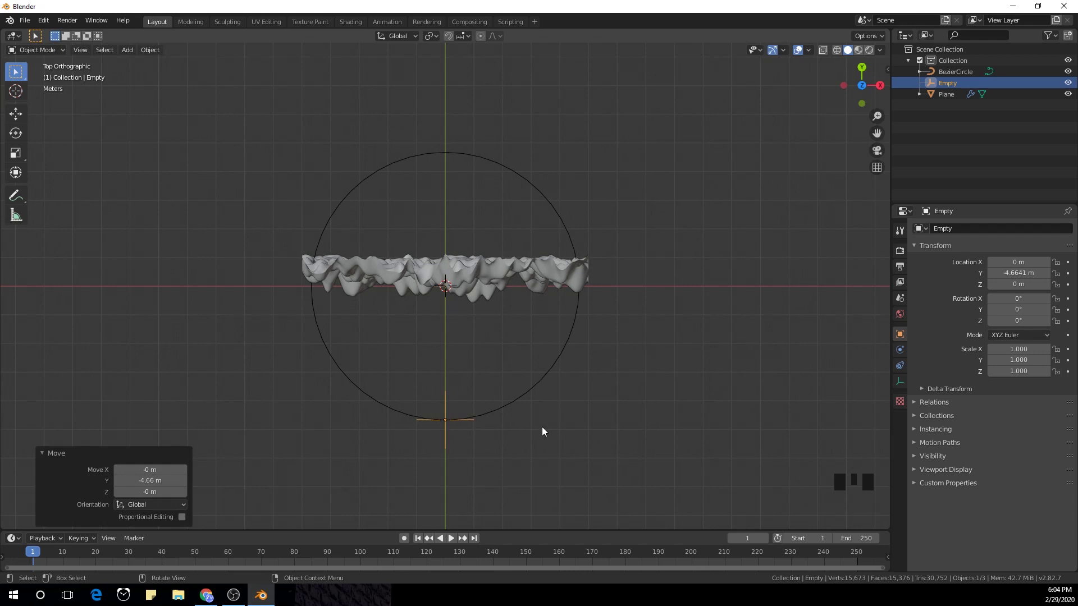
Step: Parent the Empty to the Bezier circle with the Follow Path option
{"action": "left_click", "coordinate": [513, 405], "text": "shift"}
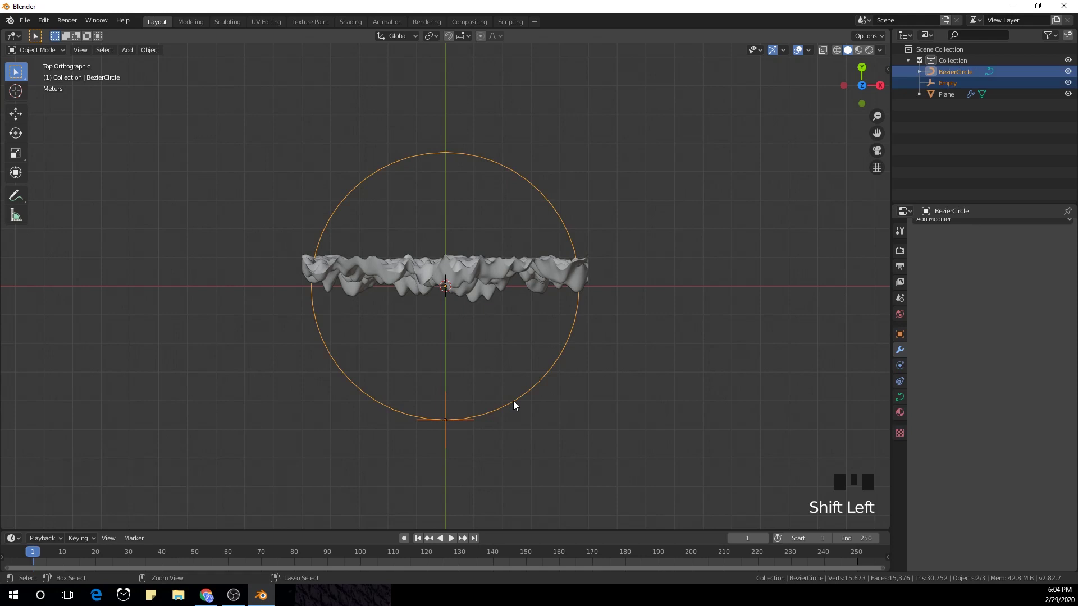
{"action": "key", "text": "ctrl+p"}
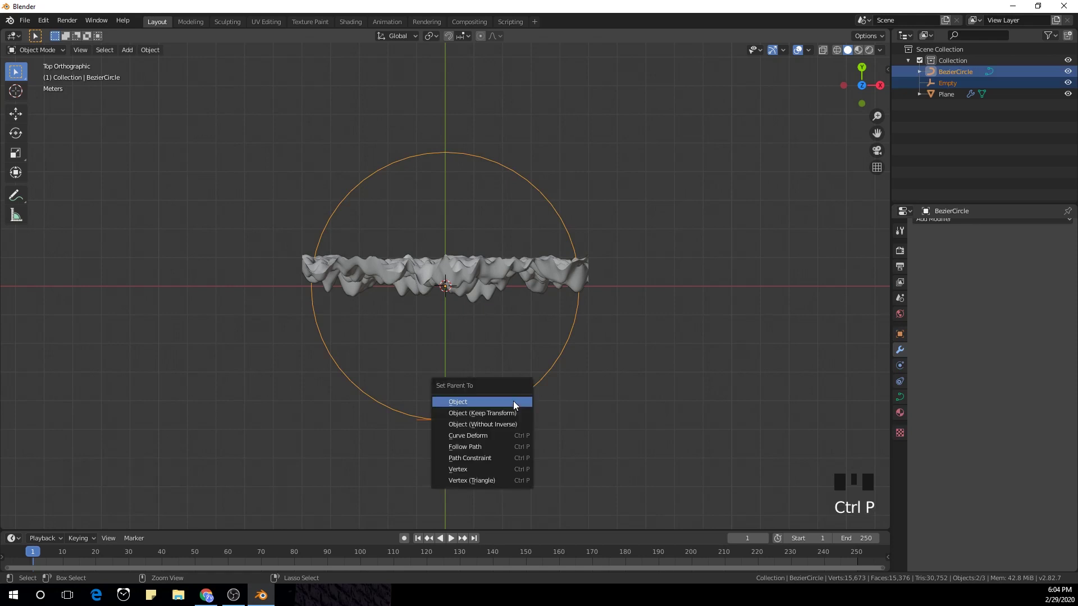
{"action": "left_click", "coordinate": [502, 447]}
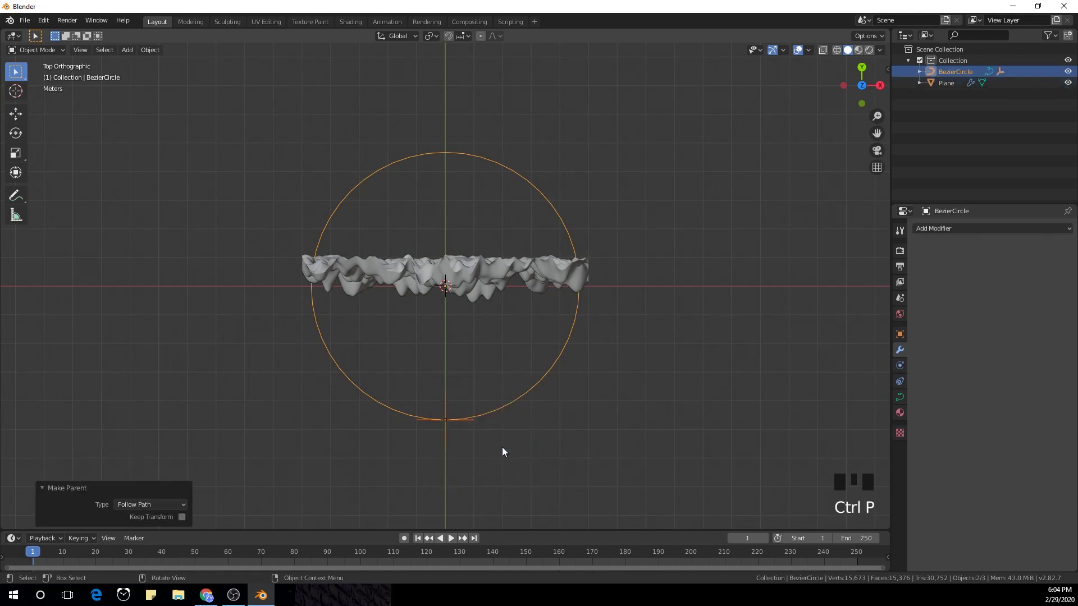
Step: Set the animation's end frame to 400
{"action": "left_click", "coordinate": [859, 540]}
{"action": "type", "text": "400"}
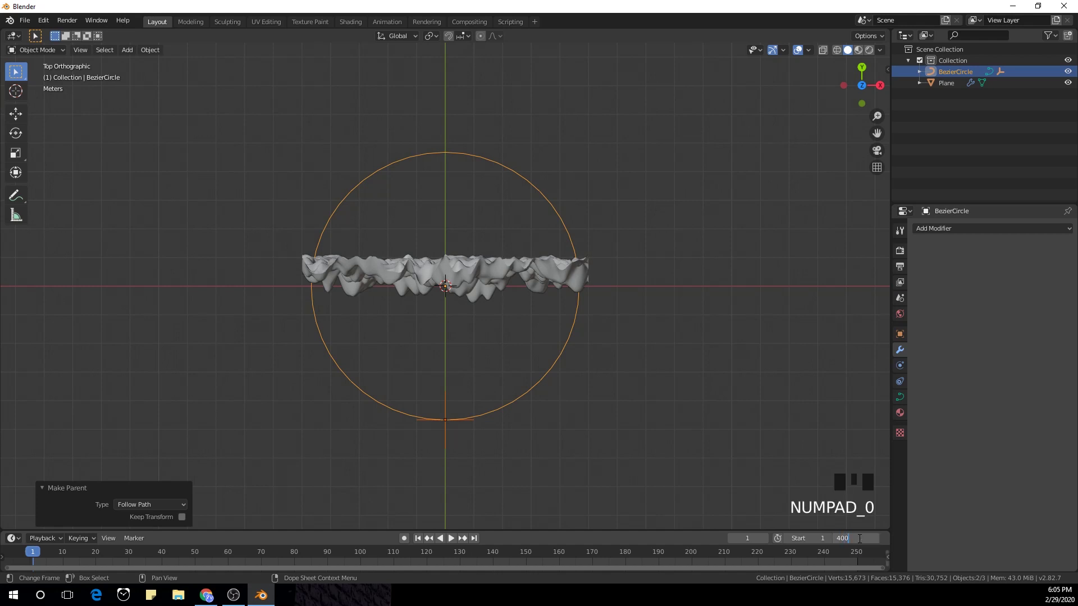
{"action": "key", "text": "Return"}
Step: Set the default F-curve interpolation to Linear in the animation preferences and close the preferences window
{"action": "left_click", "coordinate": [44, 22]}
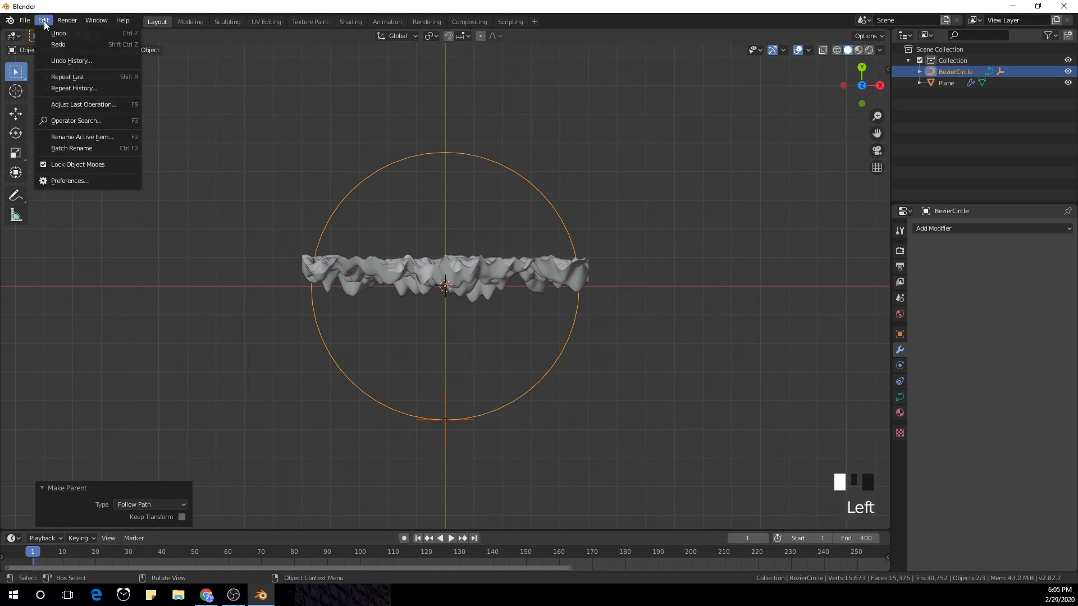
{"action": "left_click", "coordinate": [91, 181]}
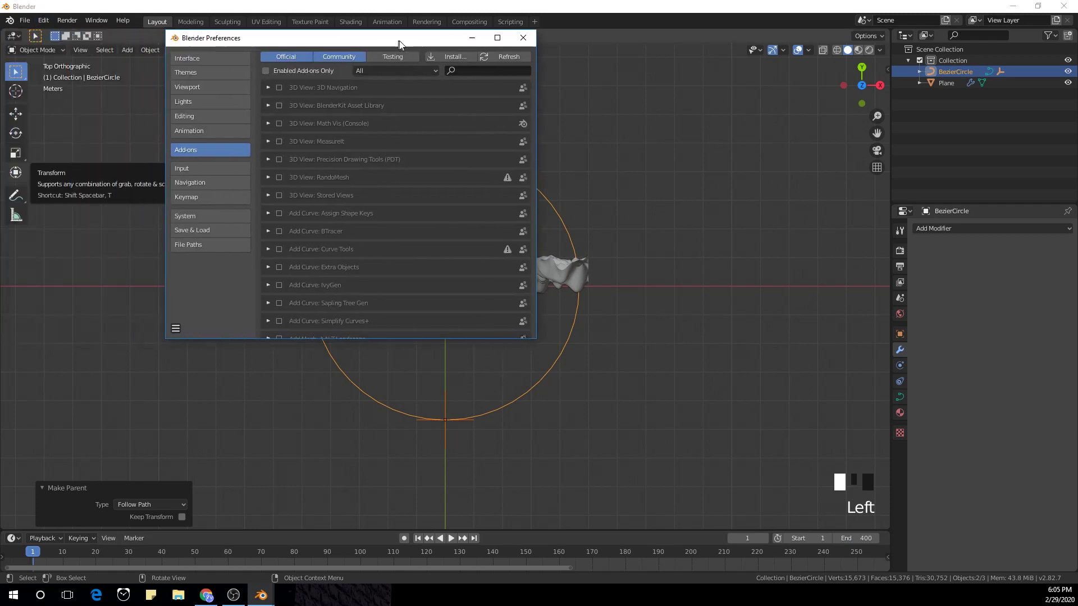
{"action": "left_click_drag", "start_coordinate": [400, 45], "coordinate": [414, 45]}
{"action": "left_click", "coordinate": [202, 131]}
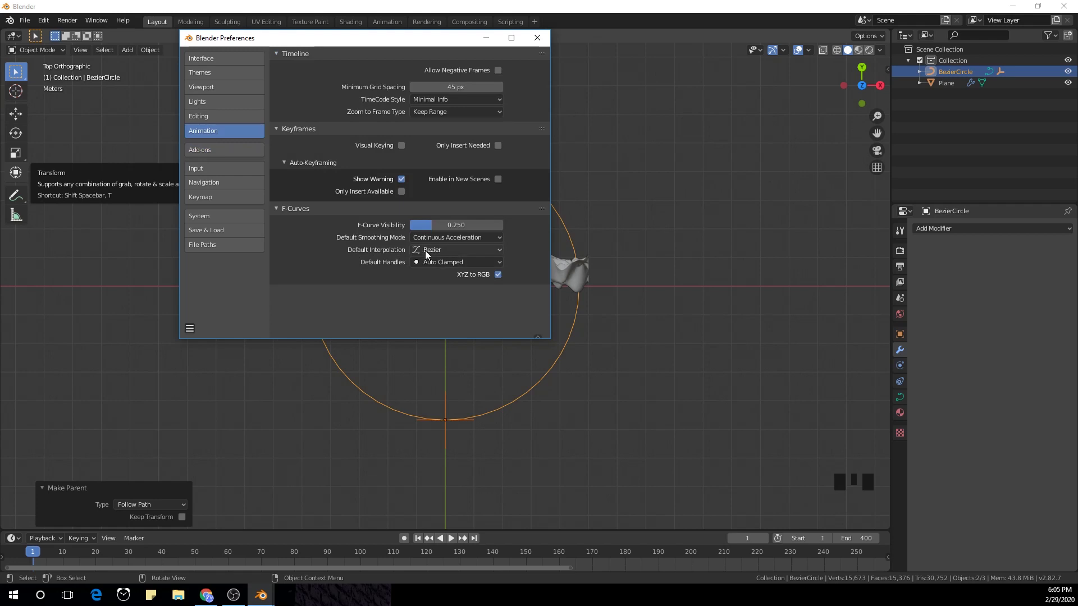
{"action": "left_click", "coordinate": [461, 251]}
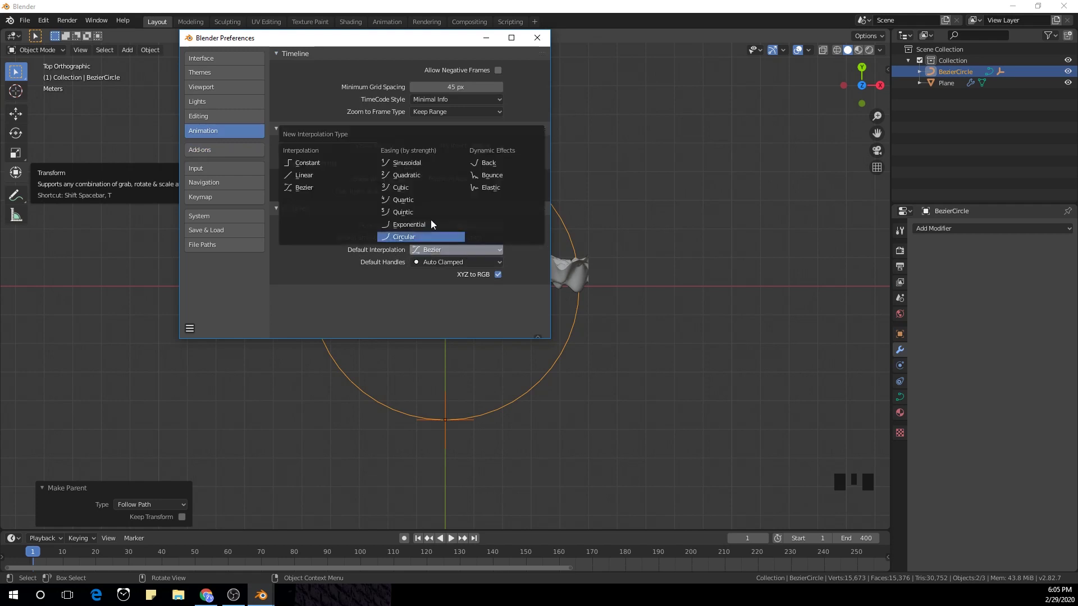
{"action": "left_click", "coordinate": [331, 177]}
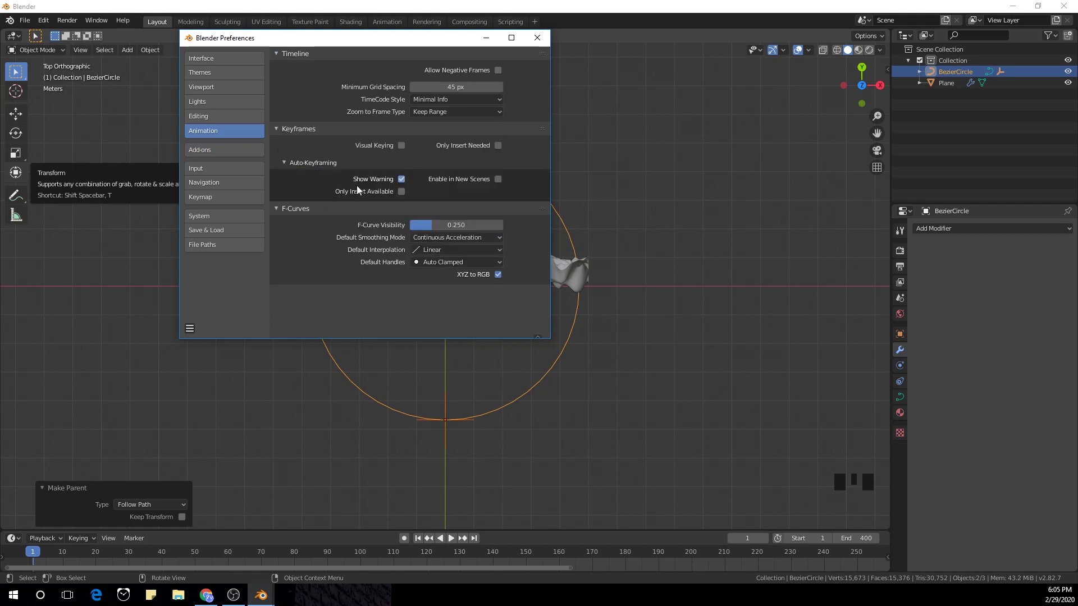
{"action": "left_click", "coordinate": [537, 38]}
Step: Play the animation briefly in front view to check the Empty's motion along the circle
{"action": "middle_click_drag", "start_coordinate": [595, 419], "coordinate": [558, 366]}
{"action": "key", "text": "KP_1"}
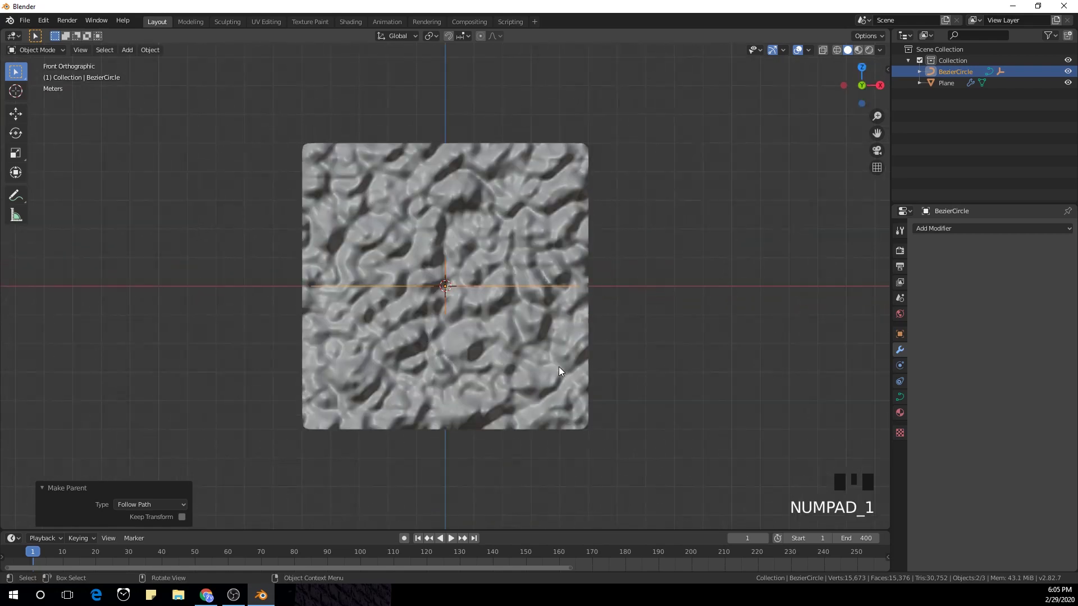
{"action": "key", "text": "space"}
{"action": "key", "text": "space"}
Step: Set the plane's Displace modifier texture coordinates to Object and use the Empty as the coordinate object
{"action": "left_click", "coordinate": [456, 173]}
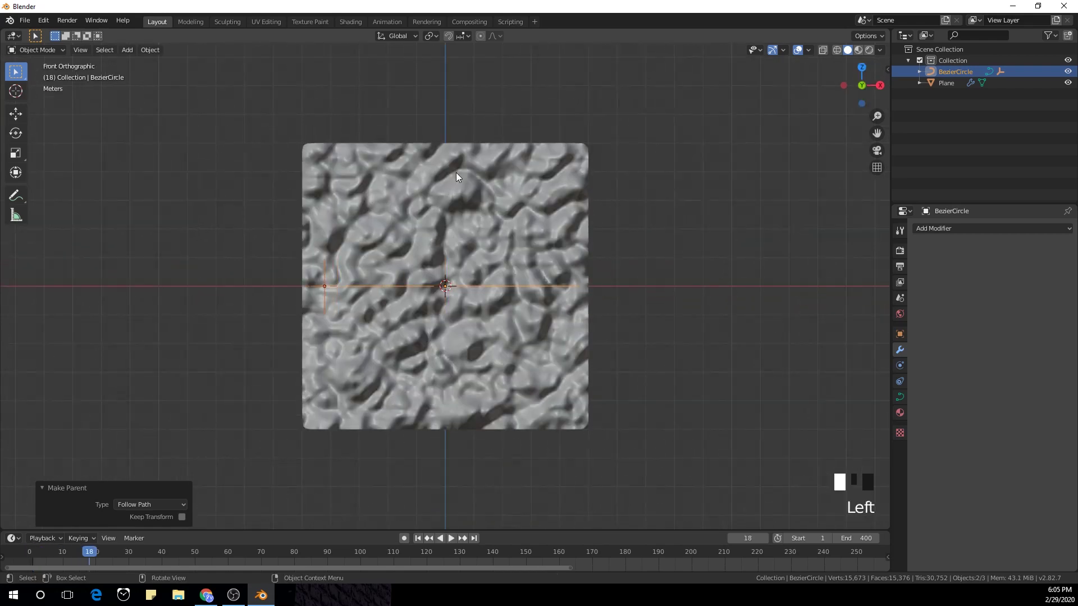
{"action": "left_click", "coordinate": [1035, 422]}
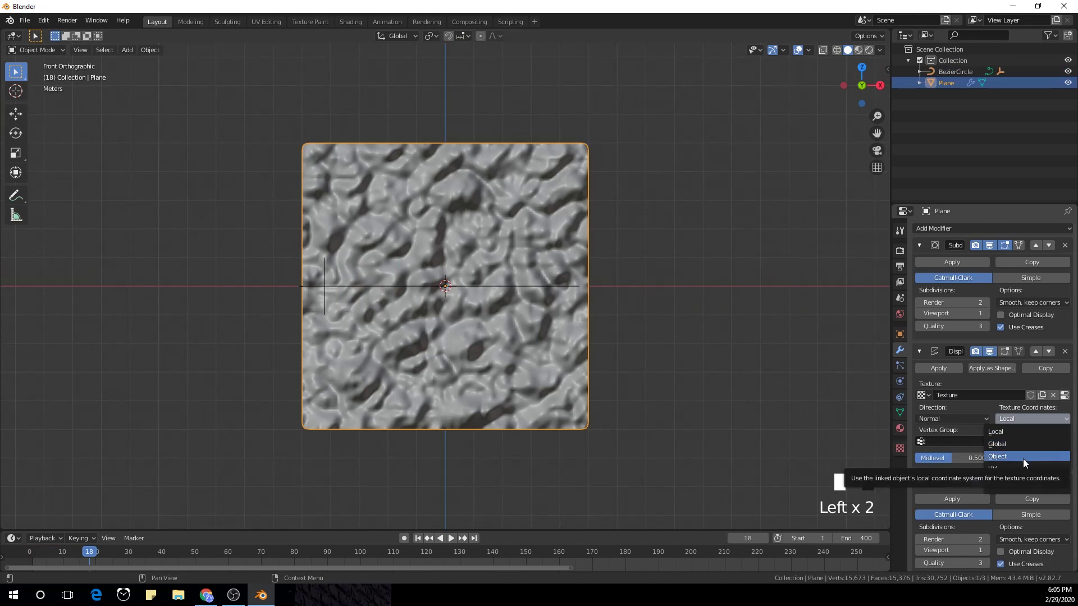
{"action": "left_click", "coordinate": [1005, 457]}
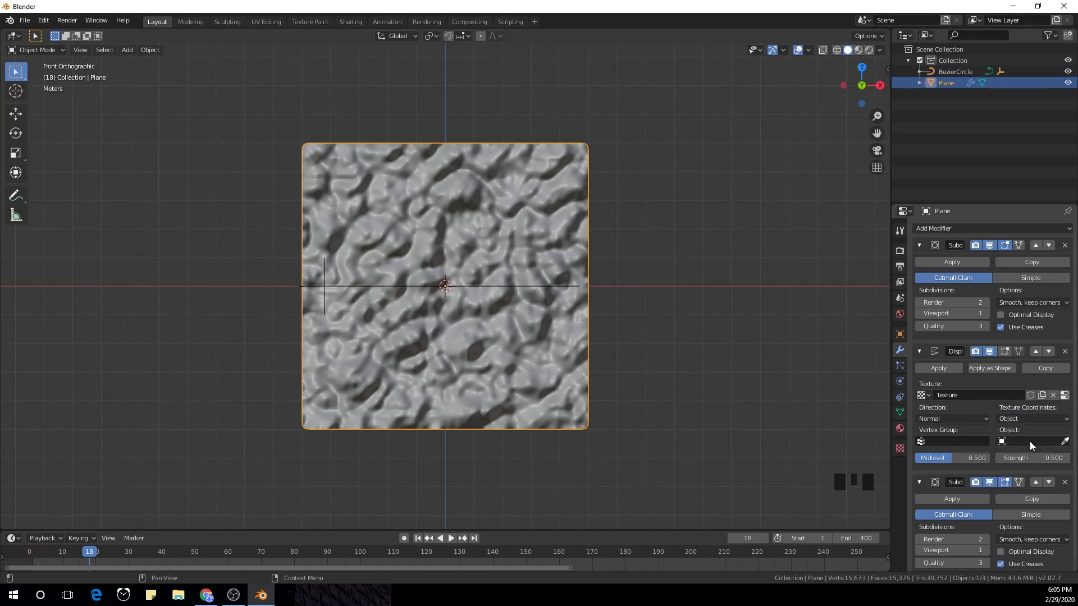
{"action": "left_click", "coordinate": [1011, 441]}
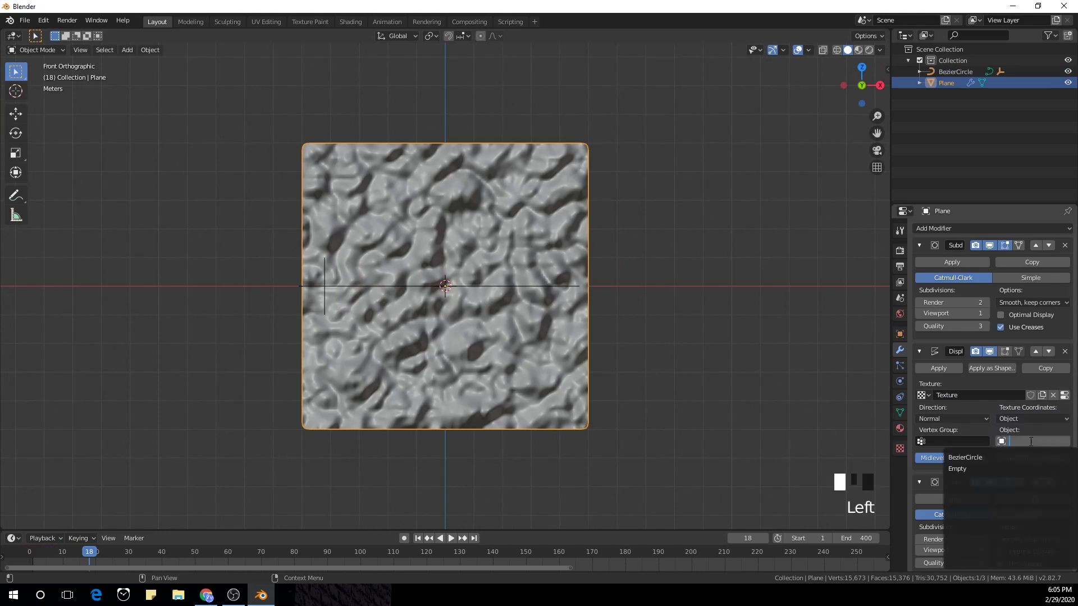
{"action": "left_click", "coordinate": [994, 468]}
Step: Play the animation and examine the moving displacement on the plane from a perspective angle
{"action": "key", "text": "space"}
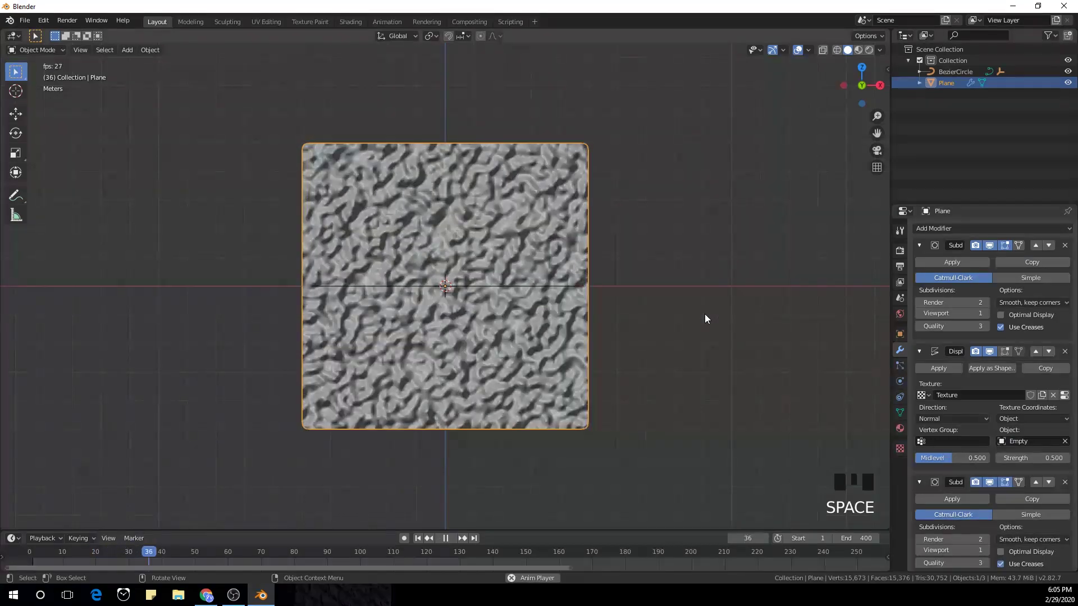
{"action": "middle_click_drag", "start_coordinate": [655, 207], "coordinate": [692, 257]}
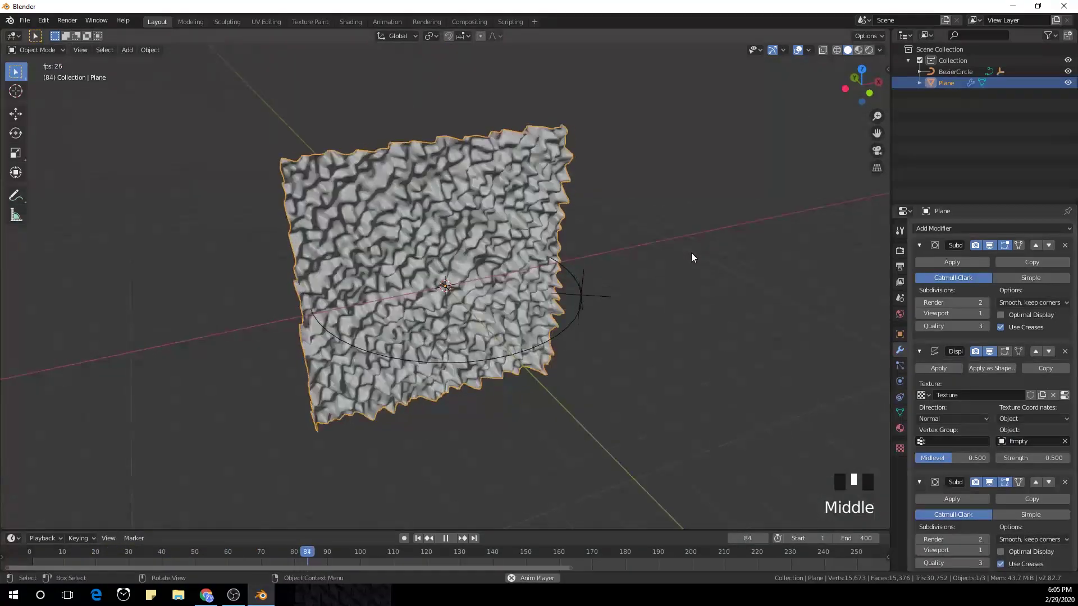
{"action": "key", "text": "space"}
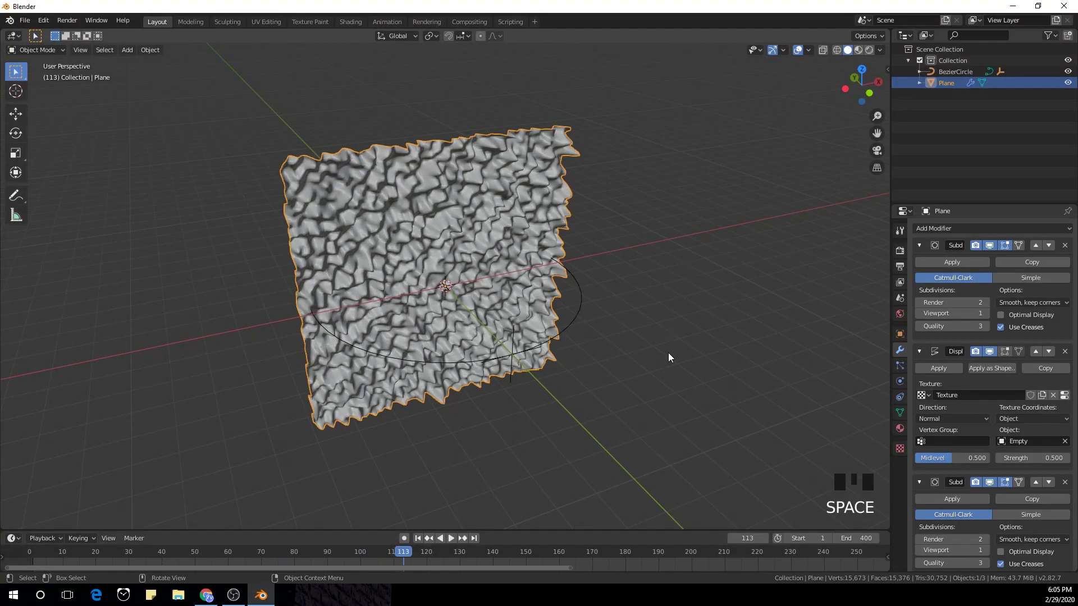
Step: Set the Bezier circle's path animation length to 400 frames
{"action": "middle_click_drag", "start_coordinate": [712, 366], "coordinate": [663, 347]}
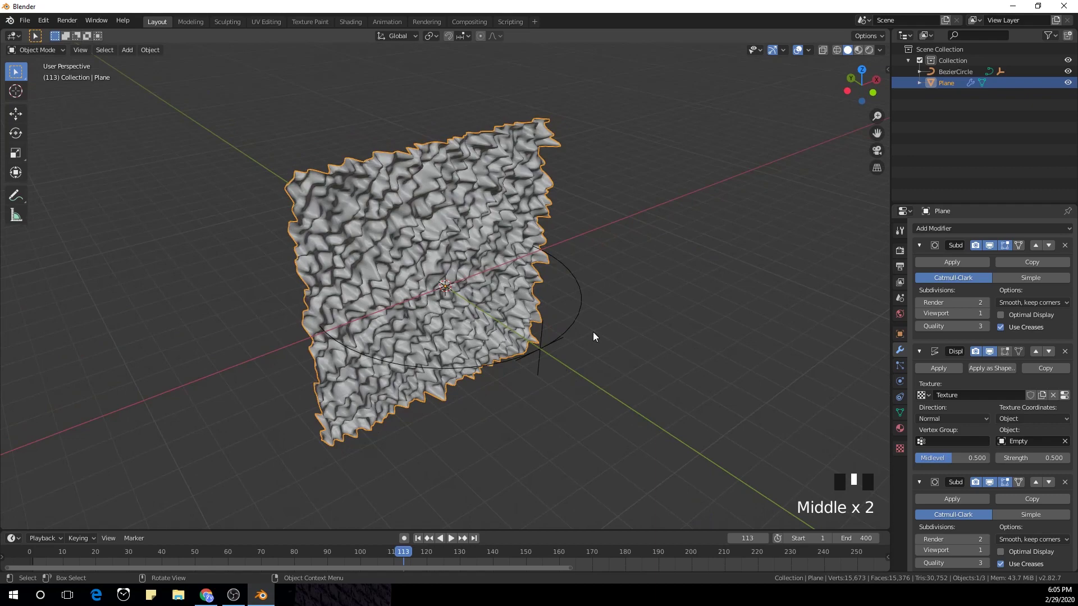
{"action": "middle_click_drag", "start_coordinate": [587, 314], "coordinate": [588, 342]}
{"action": "left_click", "coordinate": [588, 301]}
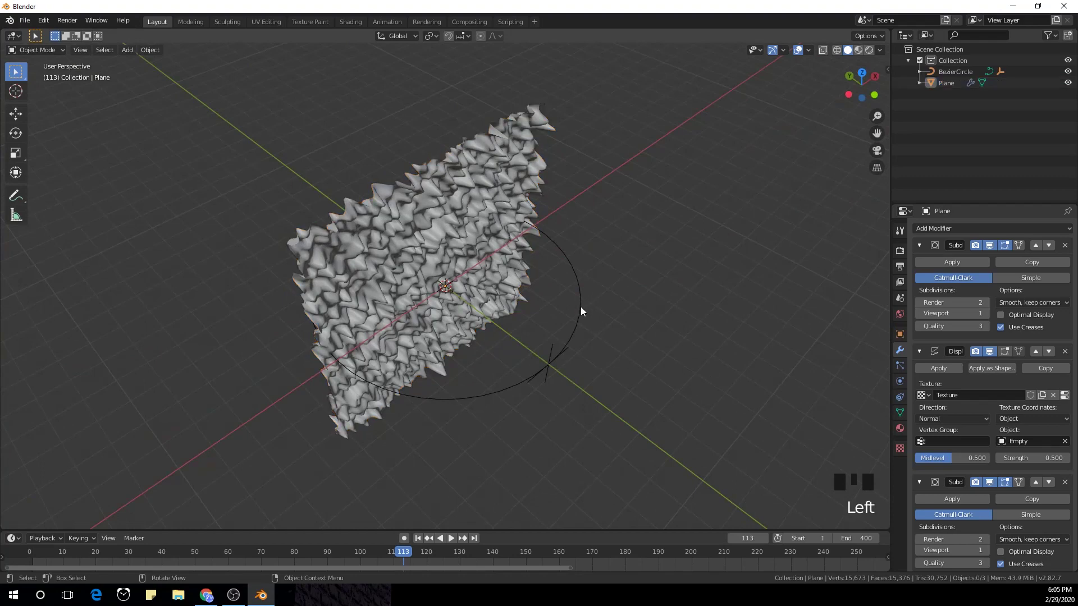
{"action": "left_click", "coordinate": [581, 308]}
{"action": "left_click", "coordinate": [904, 397]}
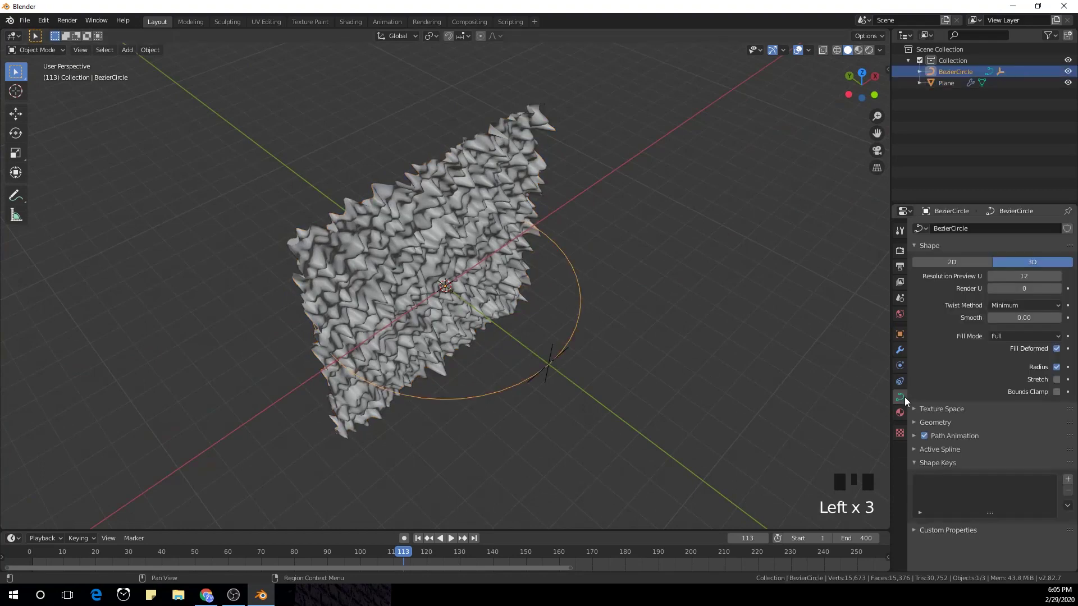
{"action": "left_click", "coordinate": [959, 439]}
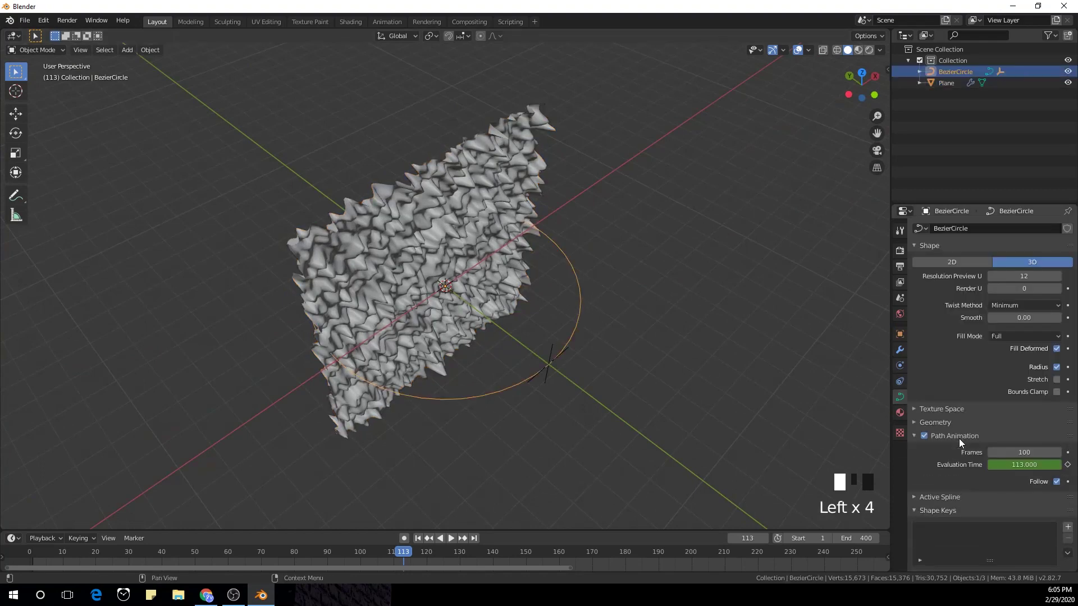
{"action": "left_click", "coordinate": [1012, 451]}
{"action": "type", "text": "400"}
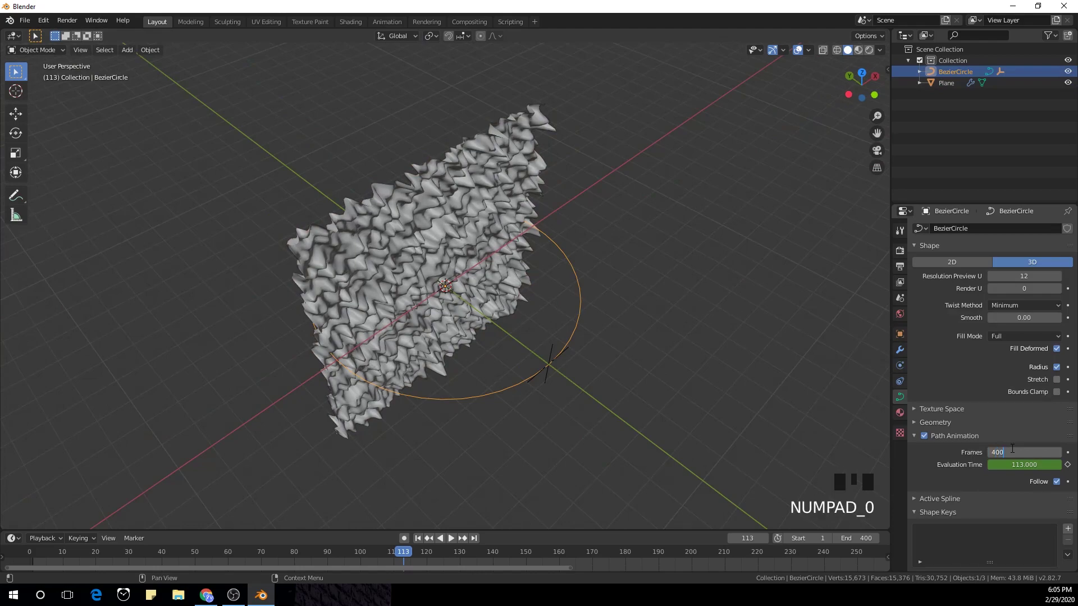
{"action": "key", "text": "Return"}
Step: Play the animation and examine the plane's moving displacement from different angles
{"action": "key", "text": "space"}
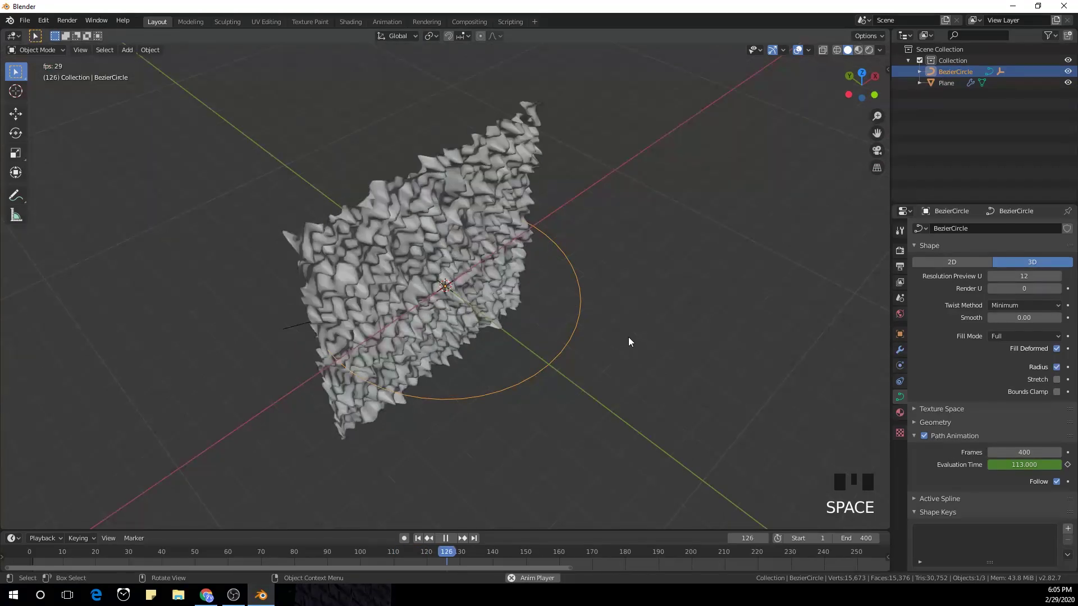
{"action": "middle_click_drag", "start_coordinate": [645, 348], "coordinate": [632, 320]}
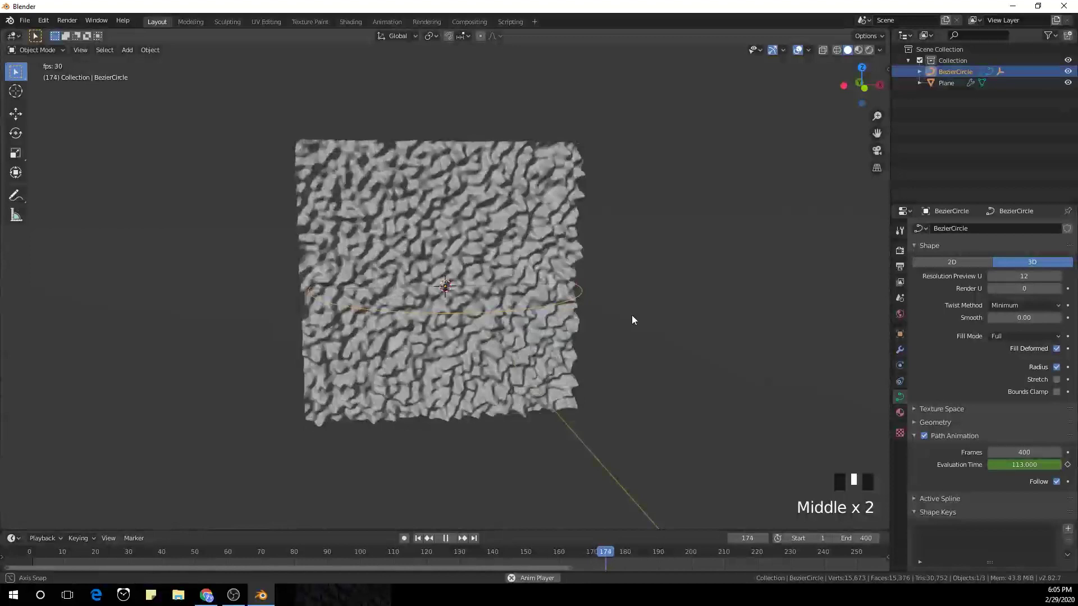
{"action": "key", "text": "space"}
{"action": "middle_click_drag", "start_coordinate": [698, 361], "coordinate": [618, 421]}
Step: Set the plane's Clouds displacement texture to size 1.90 and depth 0
{"action": "left_click", "coordinate": [478, 276]}
{"action": "key", "text": "KP_1"}
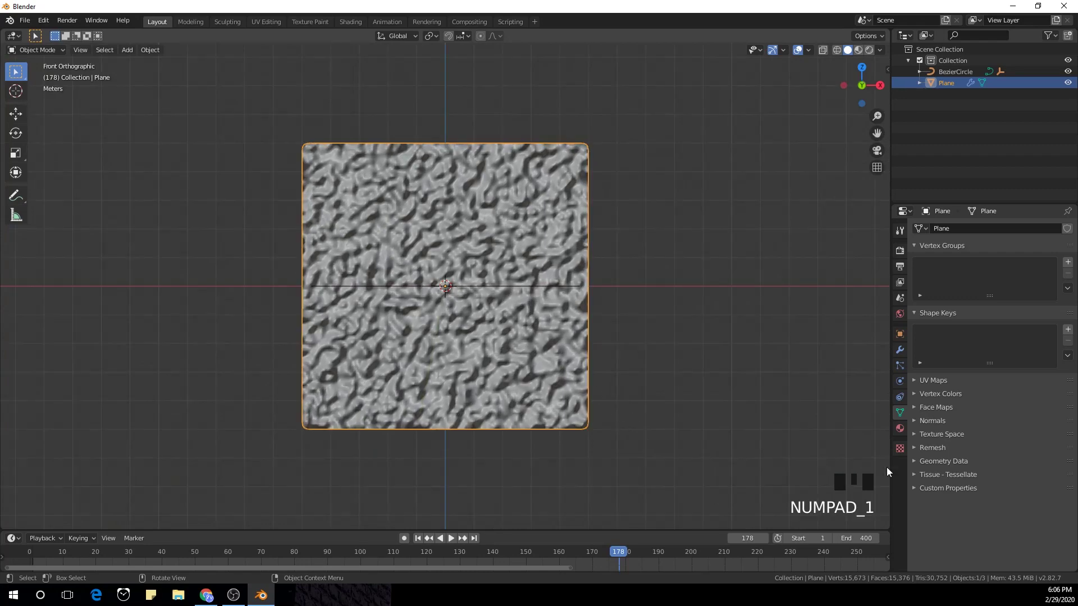
{"action": "left_click", "coordinate": [900, 448]}
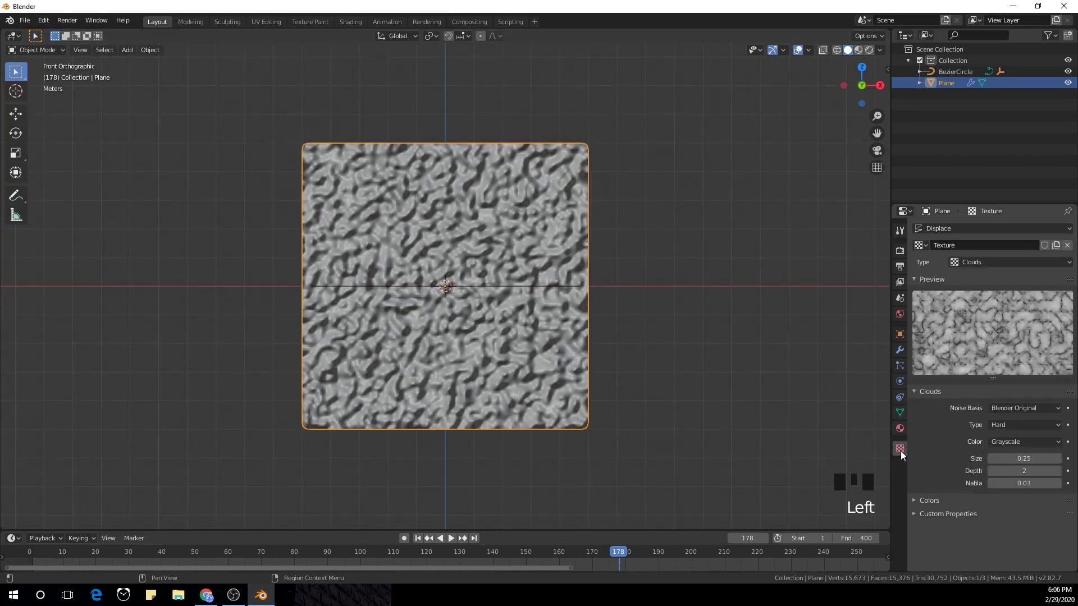
{"action": "left_click_drag", "start_coordinate": [1022, 456], "coordinate": [1022, 457]}
{"action": "left_click", "coordinate": [1022, 457]}
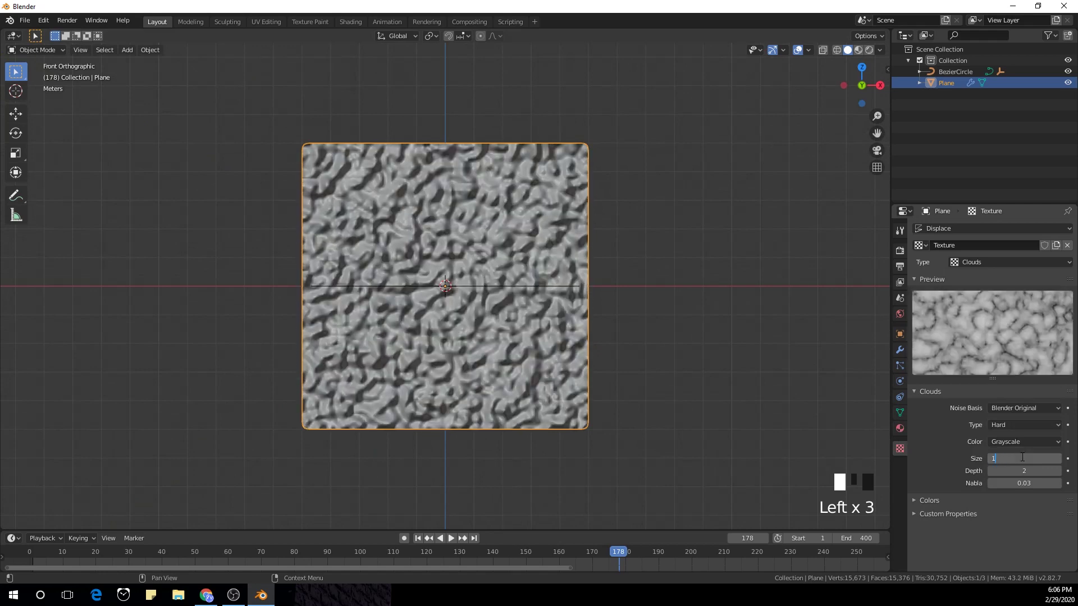
{"action": "type", "text": "1.9"}
{"action": "key", "text": "Return"}
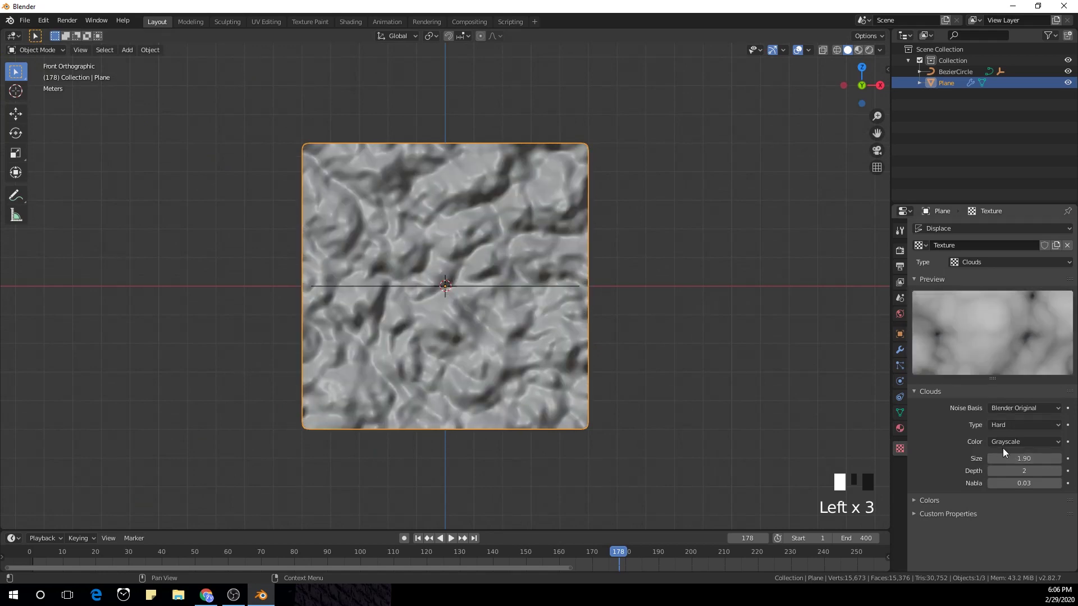
{"action": "left_click_drag", "start_coordinate": [1023, 471], "coordinate": [1010, 471]}
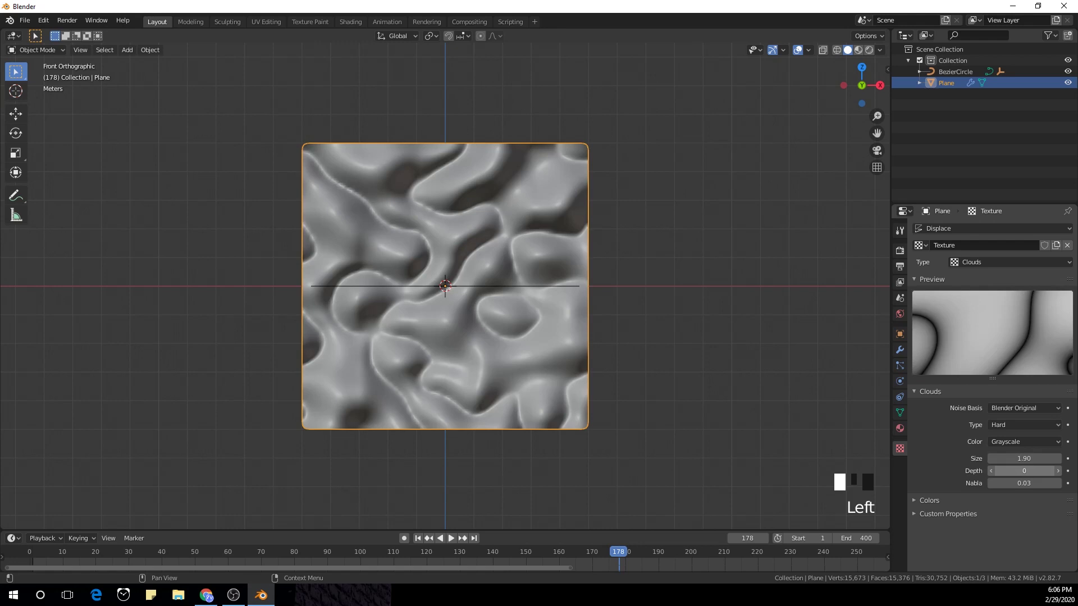
Step: Play the animation in front view to examine the smoother, larger displacement pattern
{"action": "scroll", "coordinate": [592, 348], "scroll_direction": "up", "scroll_amount": 4}
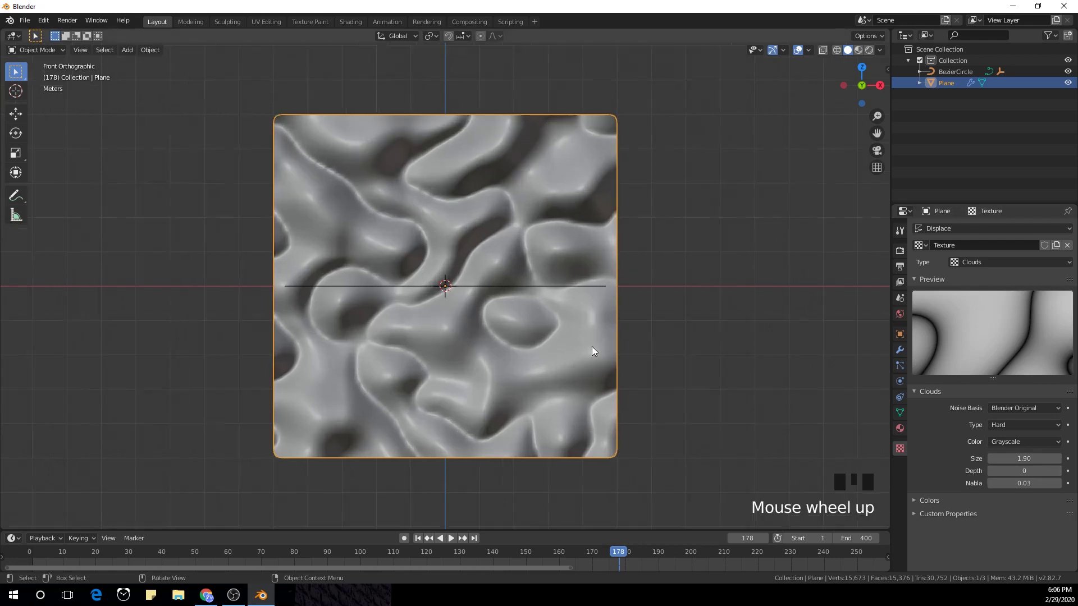
{"action": "scroll", "coordinate": [597, 354], "scroll_direction": "down", "scroll_amount": 4}
{"action": "key", "text": "space"}
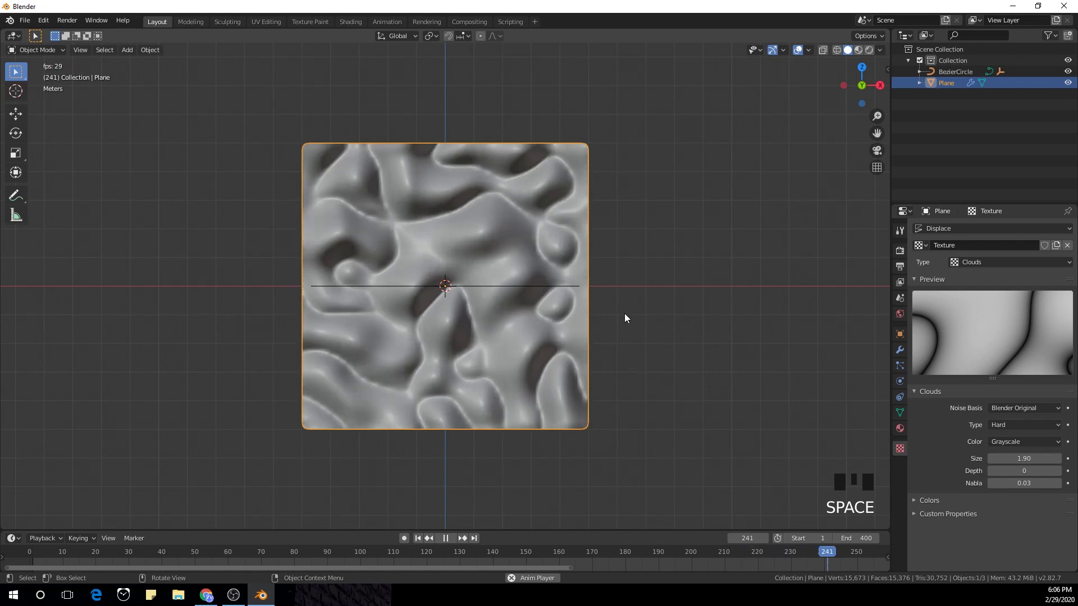
{"action": "key", "text": "space"}
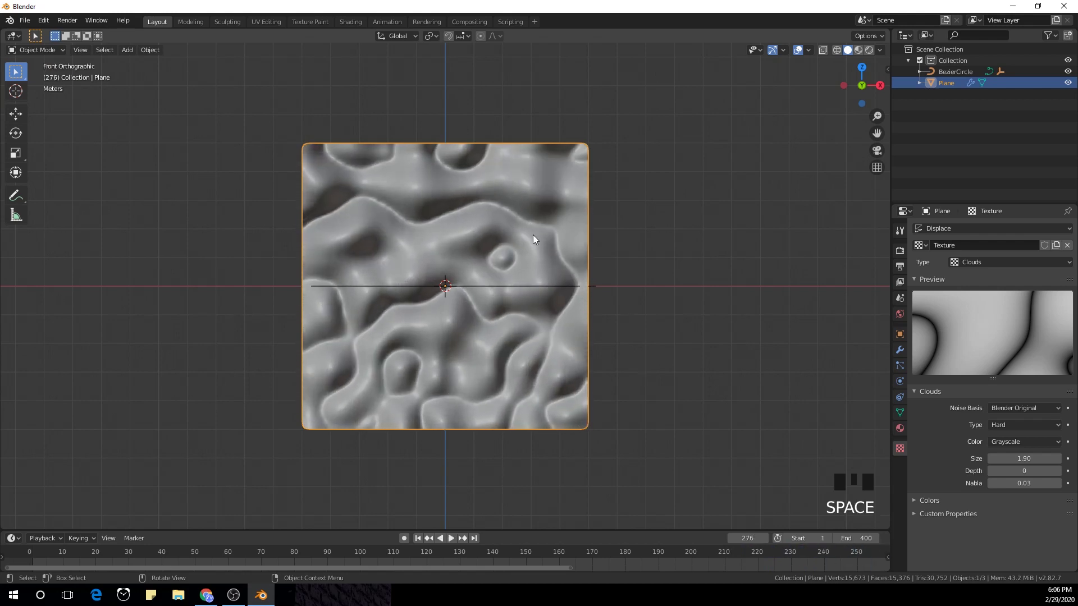
Step: Insert a LocRotScale keyframe on the Bezier circle at frame 1
{"action": "middle_click_drag", "start_coordinate": [534, 234], "coordinate": [577, 312]}
{"action": "left_click", "coordinate": [578, 313]}
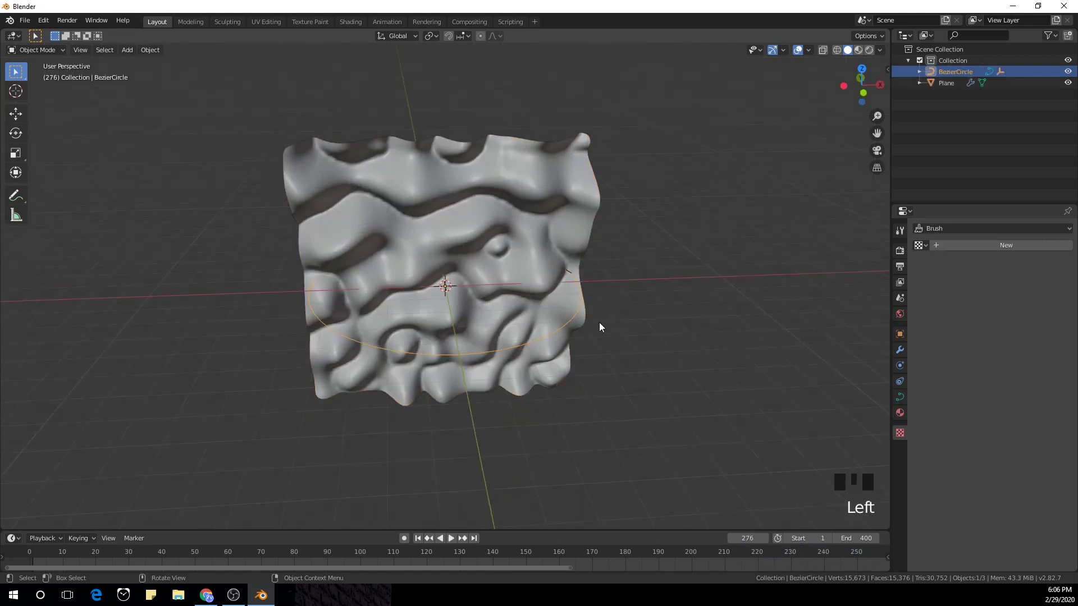
{"action": "key", "text": "KP_1"}
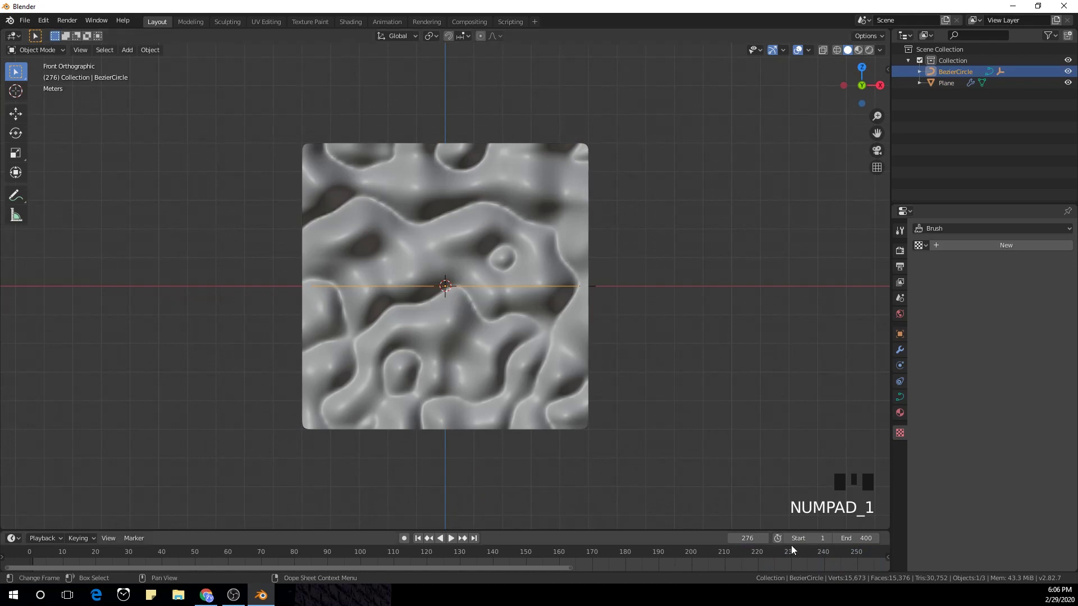
{"action": "left_click", "coordinate": [750, 538]}
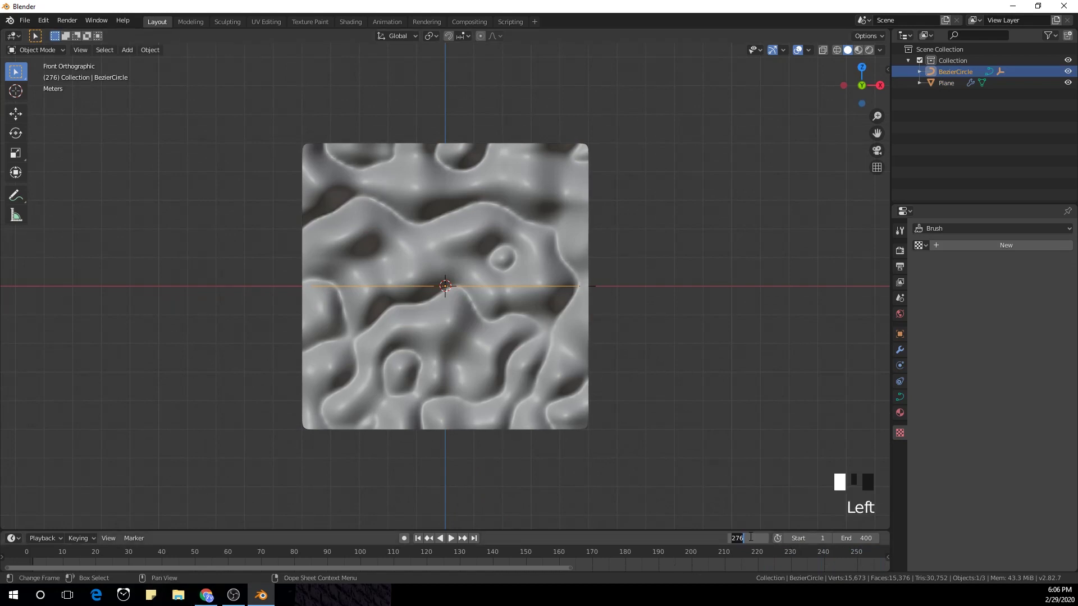
{"action": "type", "text": "1"}
{"action": "key", "text": "Return"}
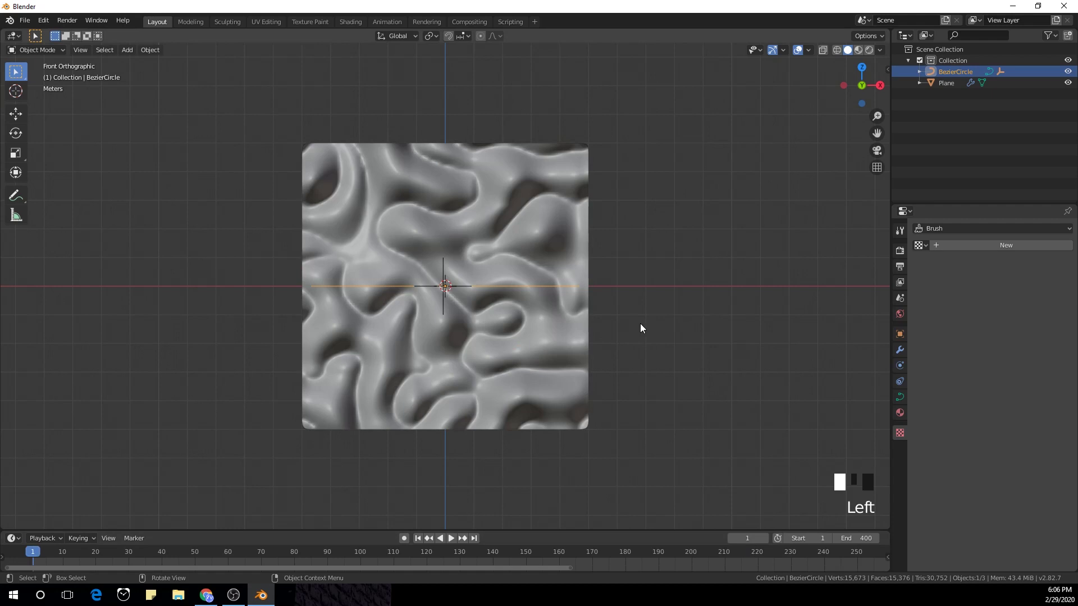
{"action": "key", "text": "i"}
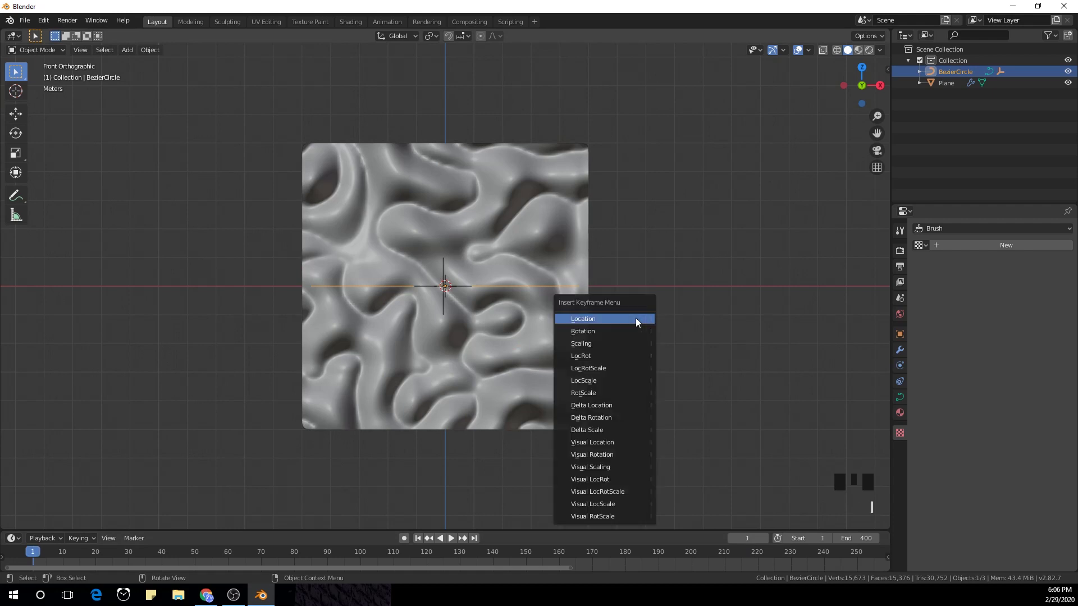
{"action": "left_click", "coordinate": [631, 369]}
Step: Show the circle's transform values and move the current frame to 400
{"action": "key", "text": "n"}
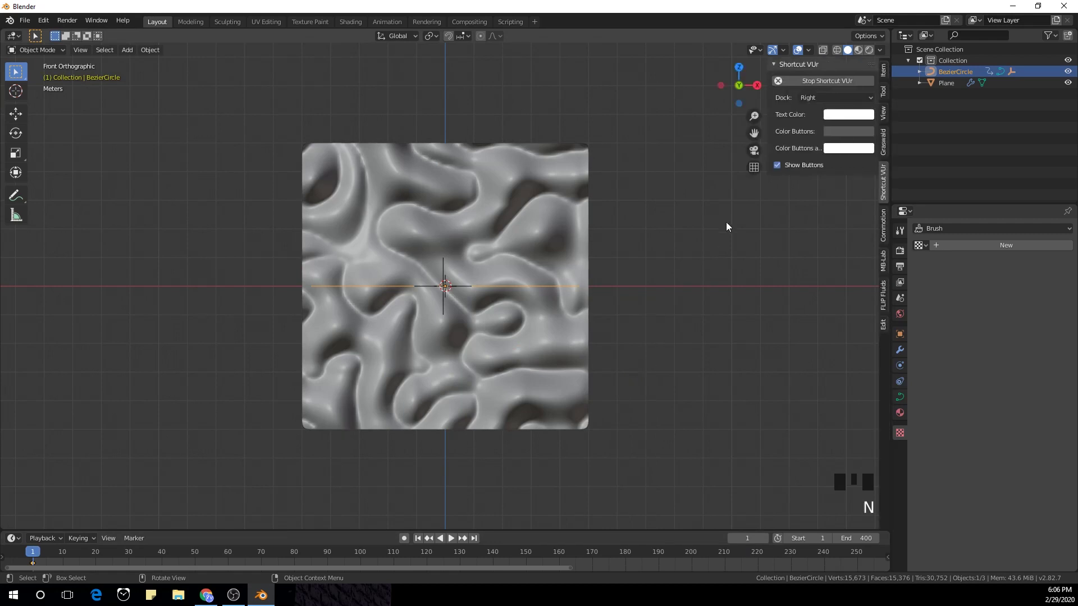
{"action": "left_click", "coordinate": [888, 77]}
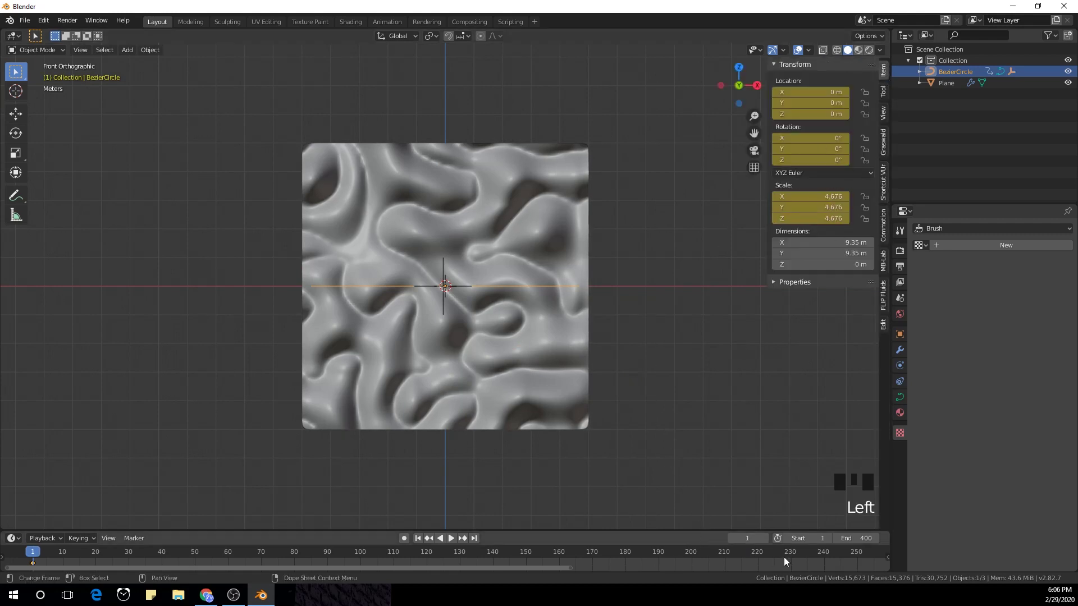
{"action": "scroll", "coordinate": [784, 559], "scroll_direction": "down", "scroll_amount": 15}
{"action": "left_click", "coordinate": [726, 554]}
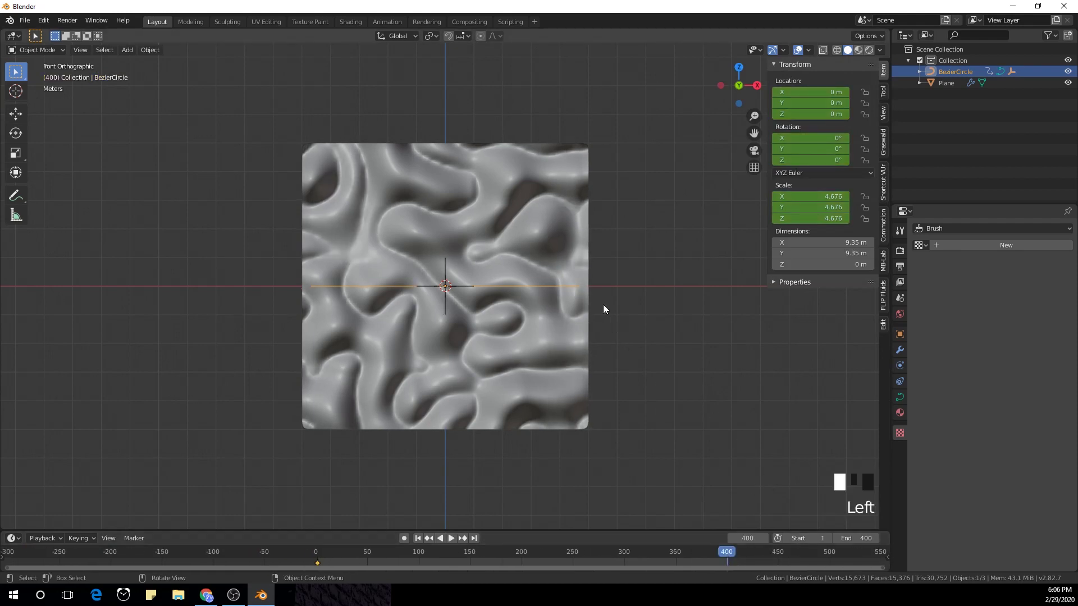
{"action": "mouse_move", "coordinate": [820, 141]}
{"action": "left_mouse_down"}
{"action": "mouse_move", "coordinate": [834, 141]}
{"action": "mouse_move", "coordinate": [820, 148]}
{"action": "left_mouse_up"}
{"action": "key", "text": "ctrl+z"}
{"action": "left_click", "coordinate": [820, 148]}
{"action": "key", "text": "ctrl+z"}
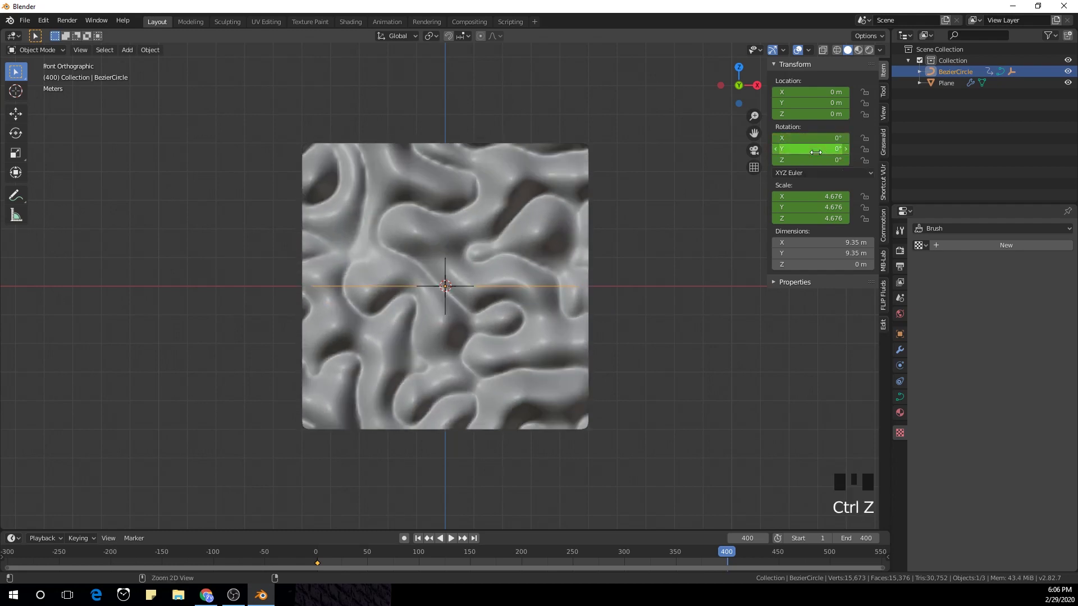
Step: Set the circle's Y rotation to 360° and keyframe its rotation at frame 400
{"action": "left_click", "coordinate": [817, 148]}
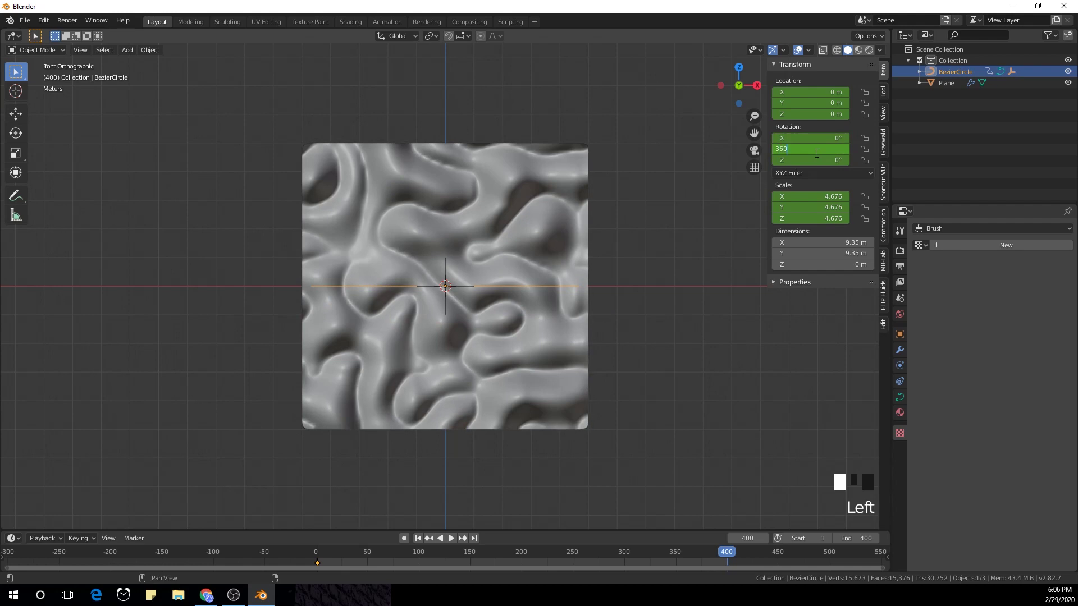
{"action": "key", "text": "Return"}
{"action": "right_click", "coordinate": [816, 151]}
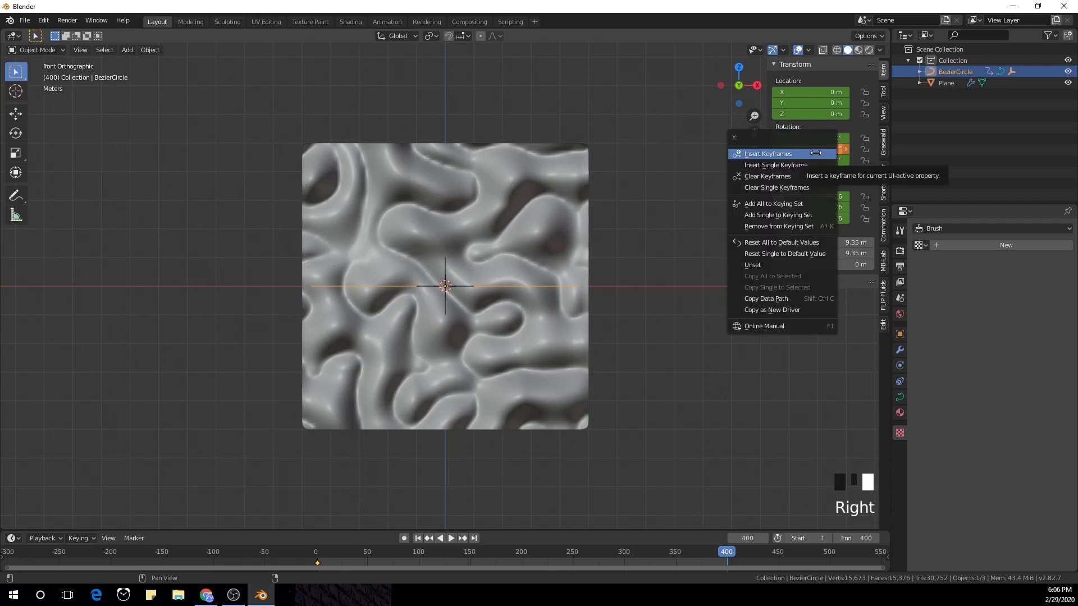
{"action": "left_click", "coordinate": [815, 153]}
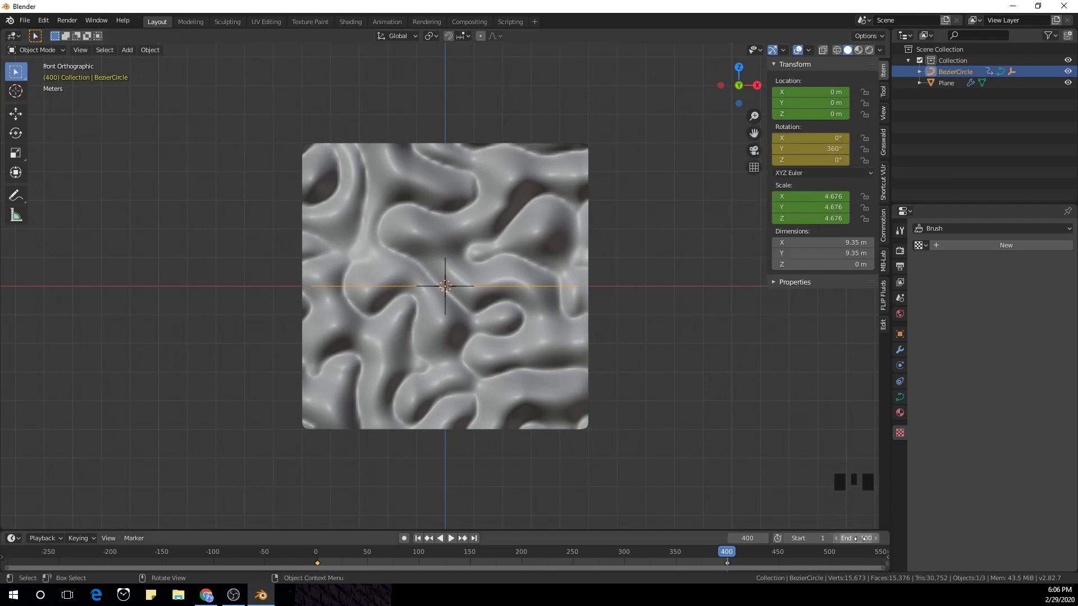
Step: Set the animation's end frame to 399 and play it to check the rotating circle
{"action": "left_click", "coordinate": [859, 539]}
{"action": "type", "text": "399"}
{"action": "key", "text": "Return"}
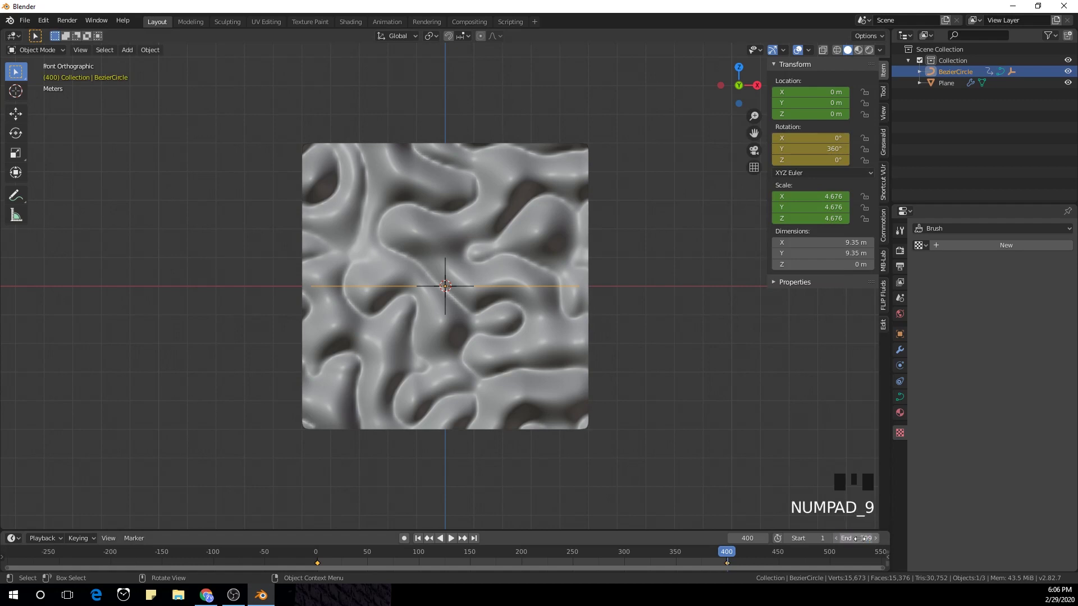
{"action": "key", "text": "space"}
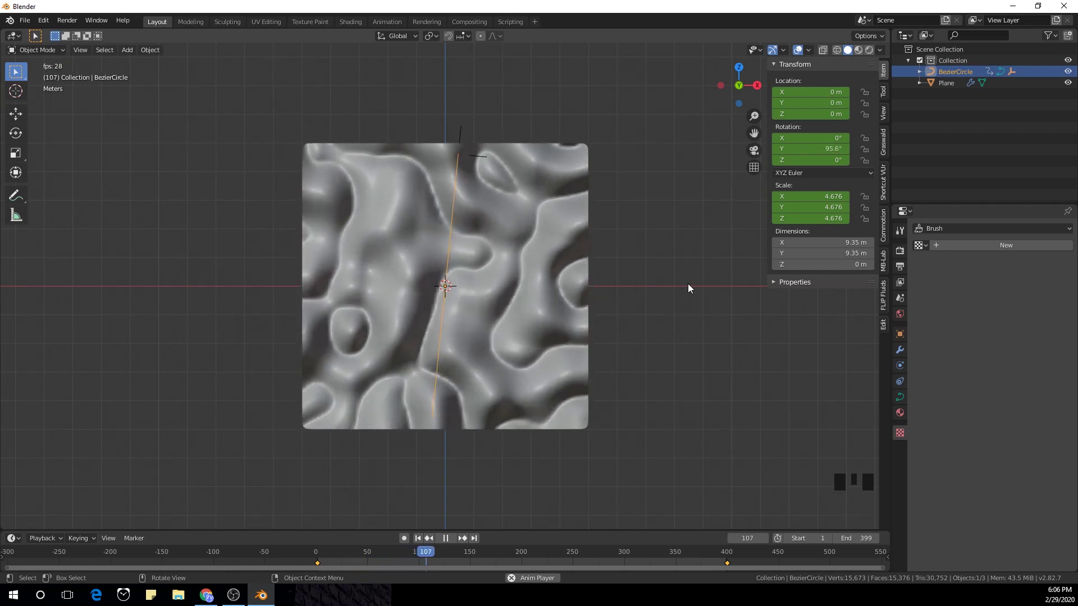
{"action": "key", "text": "space"}
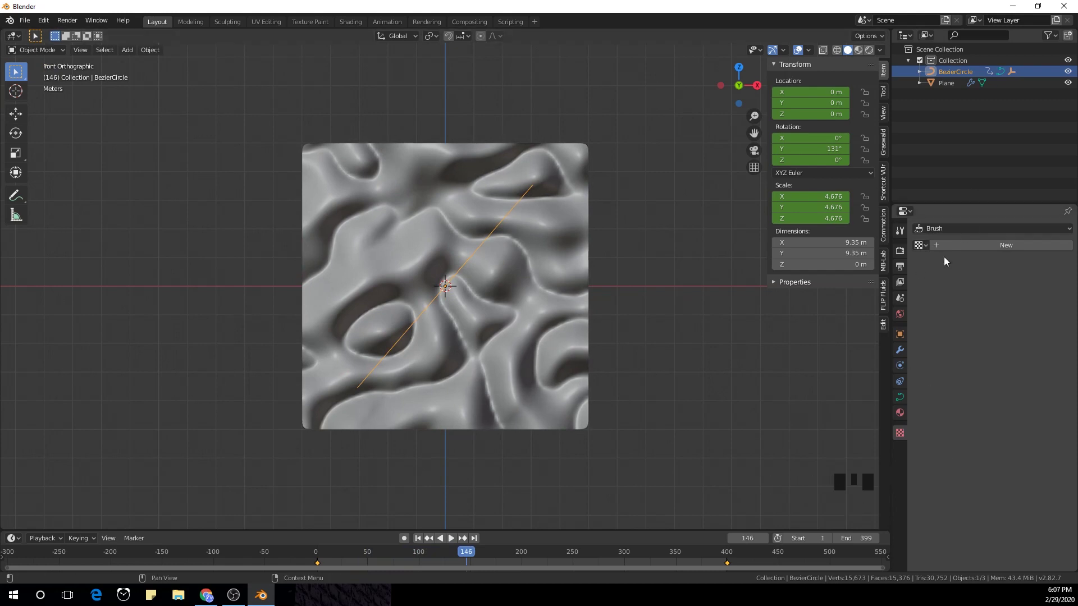
Step: Return to frame 1 and set the noise basis of the plane's Clouds texture to Cell Noise
{"action": "left_click", "coordinate": [518, 289]}
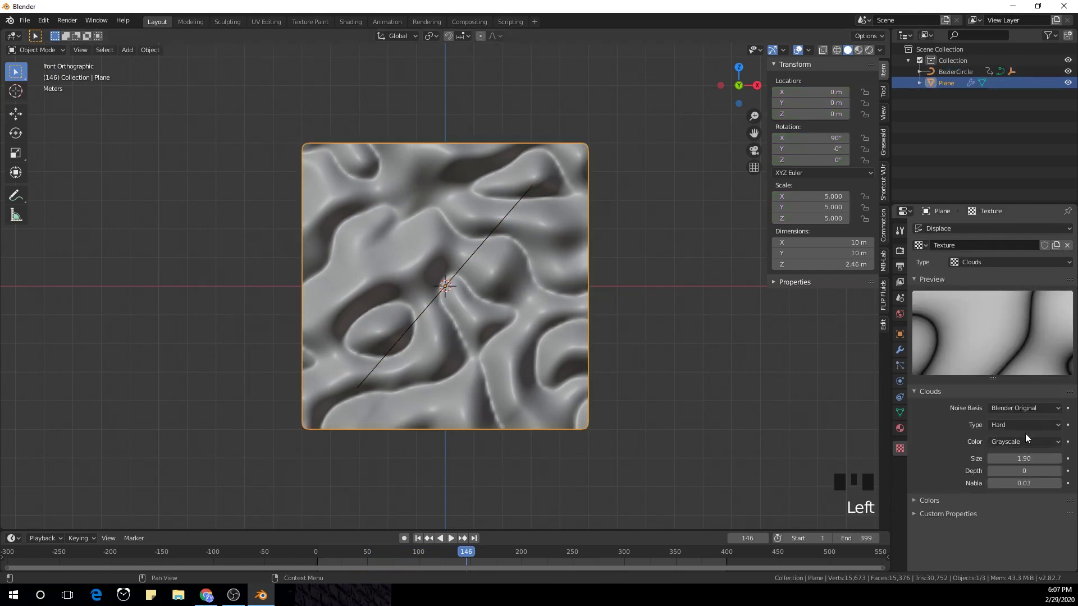
{"action": "left_click", "coordinate": [1030, 407]}
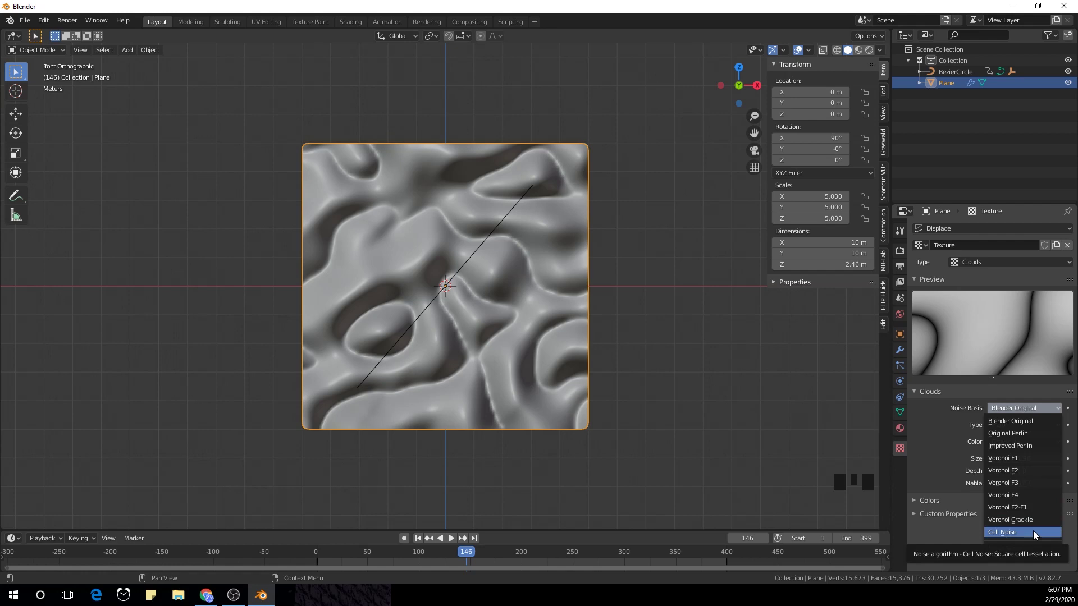
{"action": "left_click", "coordinate": [318, 558]}
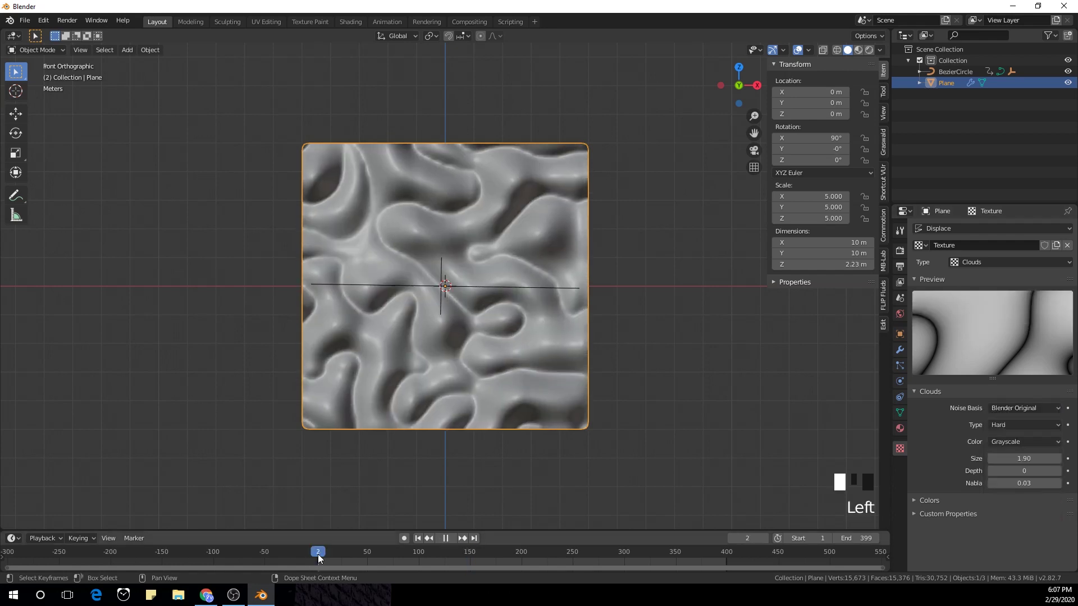
{"action": "left_click", "coordinate": [1019, 409]}
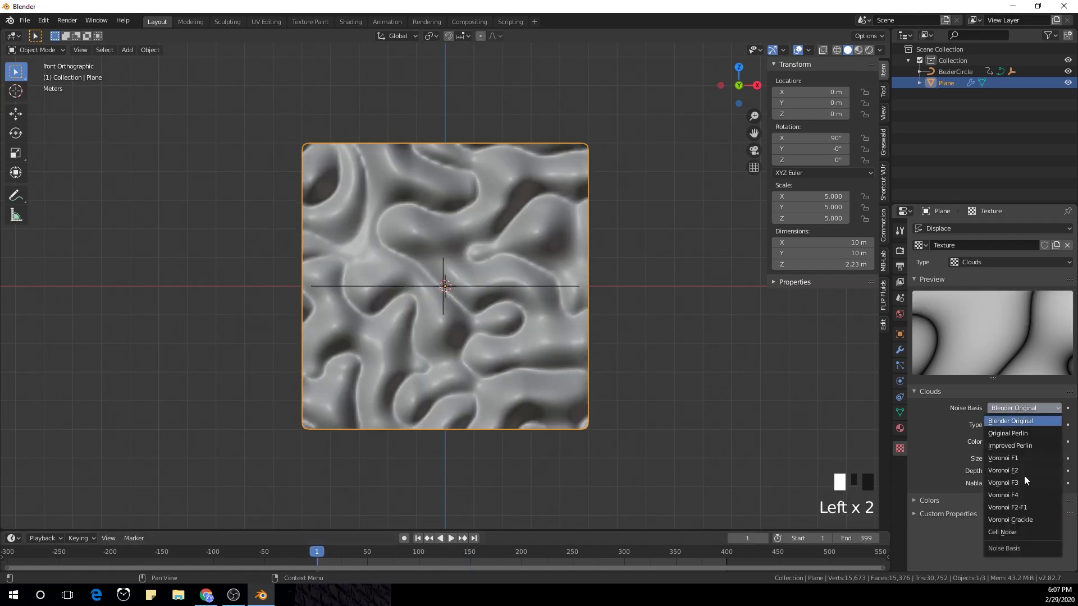
{"action": "left_click", "coordinate": [1028, 534]}
{"action": "middle_click_drag", "start_coordinate": [743, 329], "coordinate": [623, 305]}
Step: Try Original Perlin as the noise basis of the plane's Clouds texture
{"action": "left_click", "coordinate": [1019, 408]}
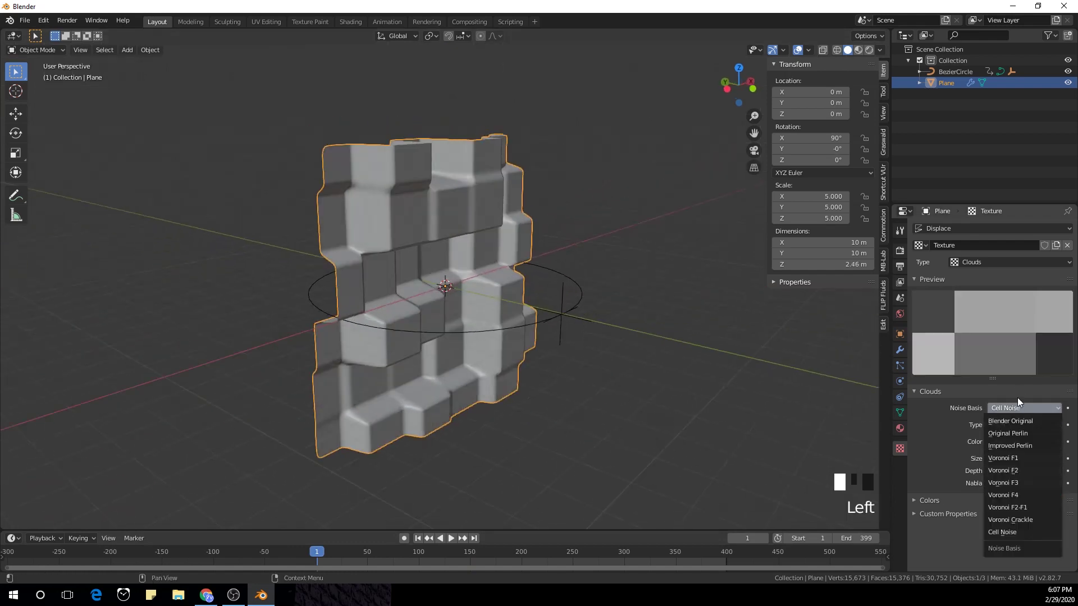
{"action": "left_click", "coordinate": [1022, 437]}
{"action": "middle_click_drag", "start_coordinate": [710, 292], "coordinate": [638, 274]}
Step: Try the Voronoi F1 noise basis on the plane's Clouds texture and preview the animation
{"action": "left_click", "coordinate": [1026, 406]}
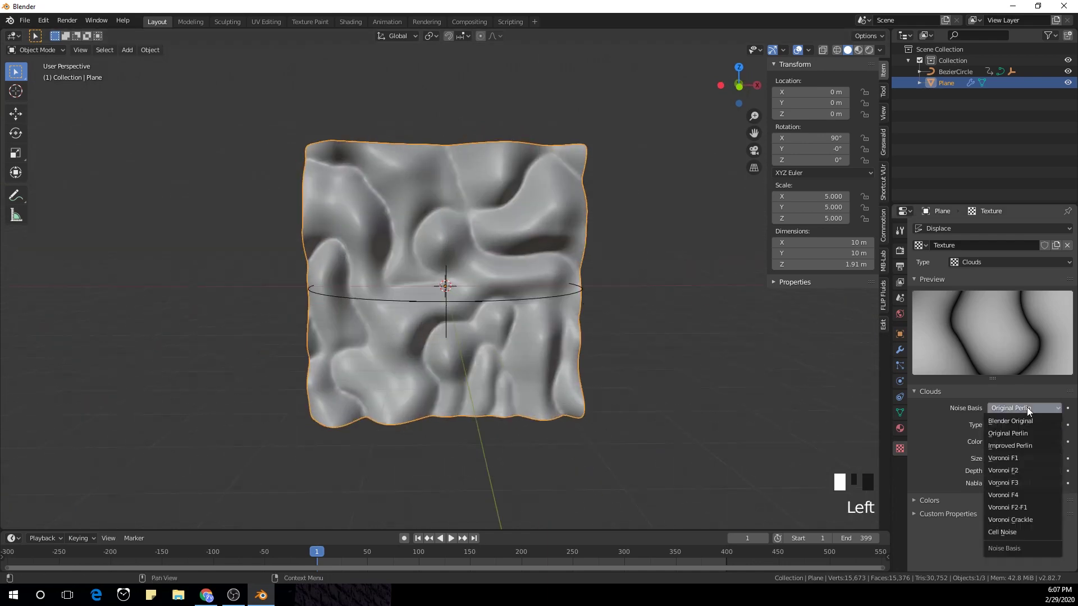
{"action": "left_click", "coordinate": [1029, 458]}
{"action": "middle_click_drag", "start_coordinate": [726, 326], "coordinate": [757, 329]}
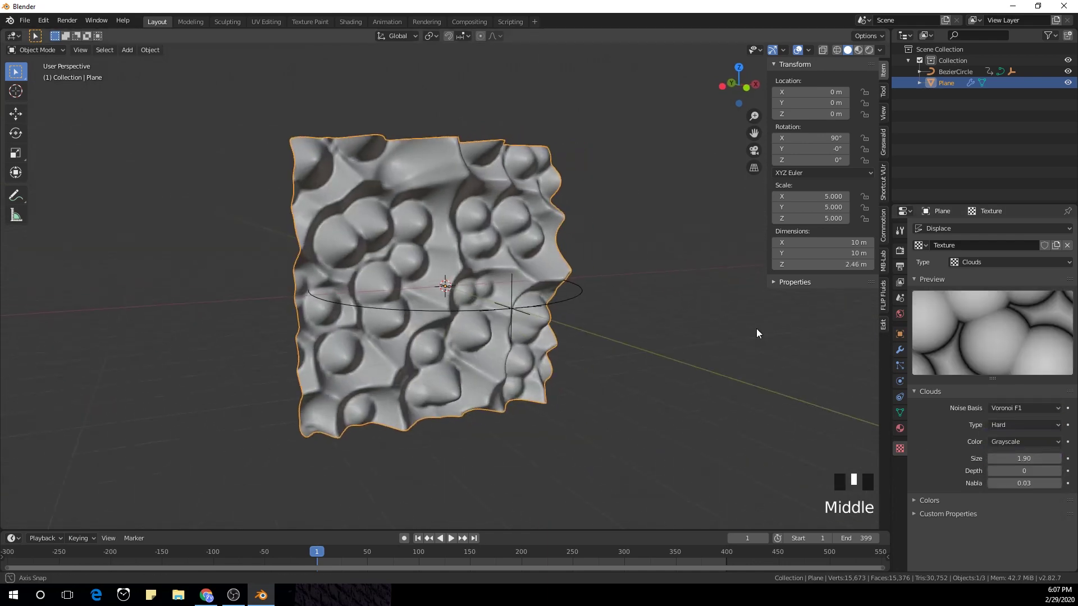
{"action": "key", "text": "space"}
{"action": "middle_click_drag", "start_coordinate": [700, 353], "coordinate": [641, 314]}
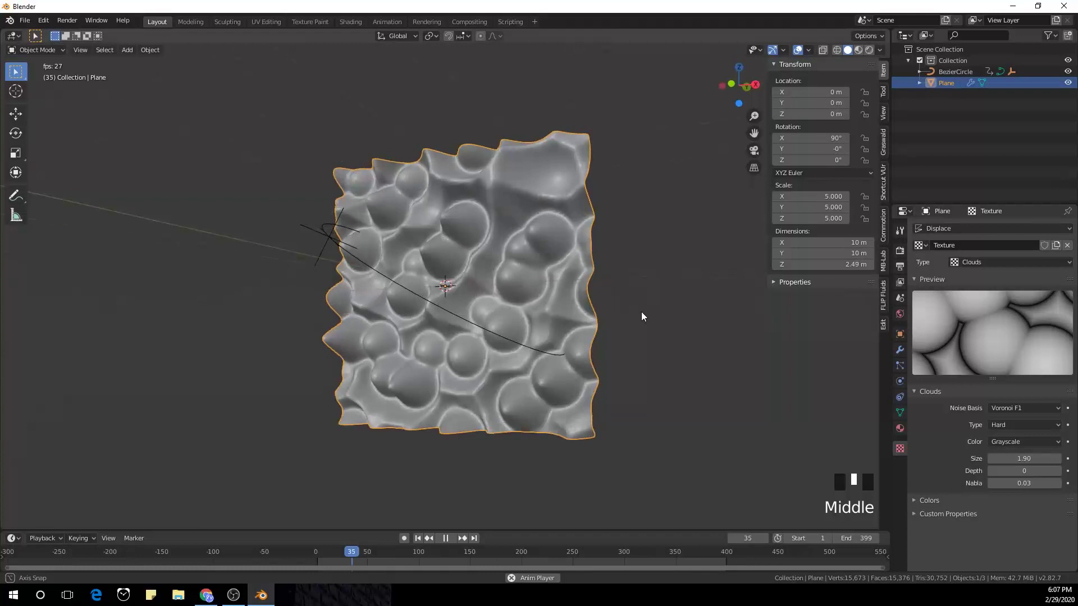
{"action": "key", "text": "space"}
Step: Try the Voronoi F2 noise basis on the Clouds texture and play the animation to preview it
{"action": "left_click", "coordinate": [1026, 408]}
{"action": "left_click", "coordinate": [1028, 470]}
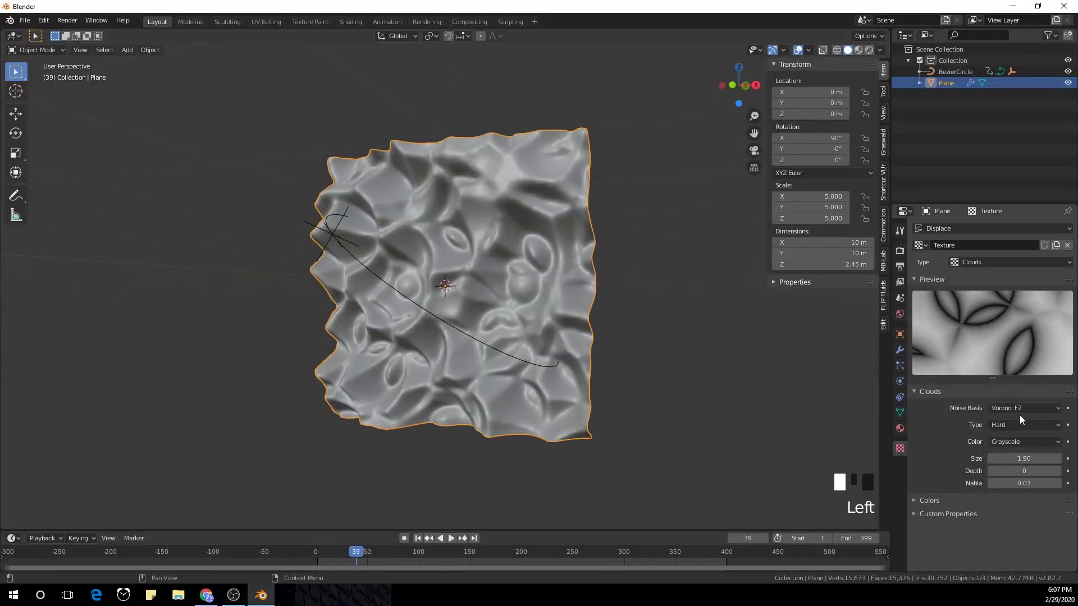
{"action": "key", "text": "space"}
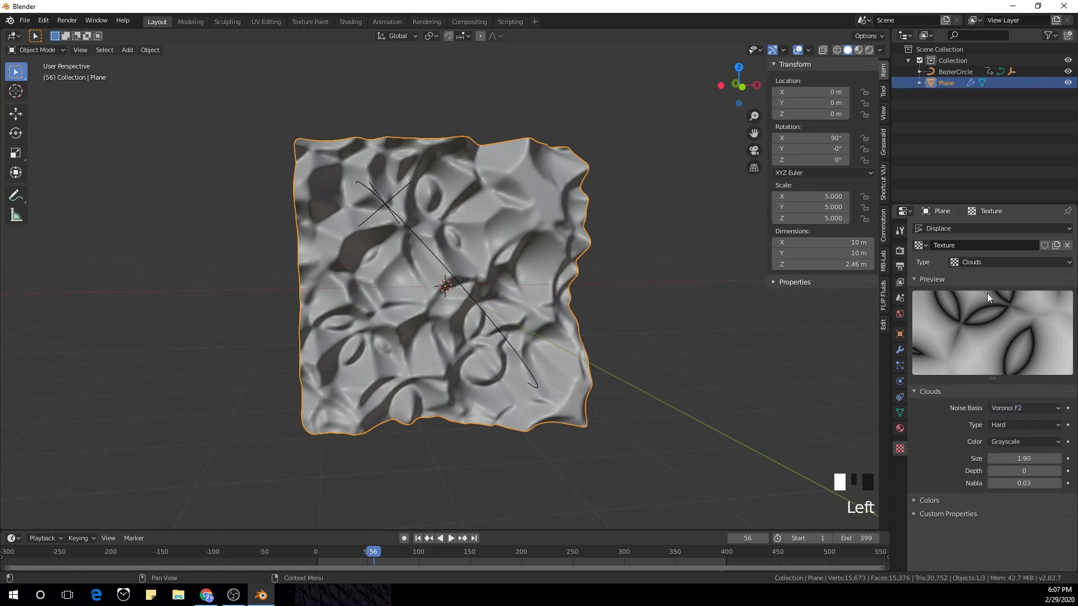
Step: Try the Magic texture type for the plane's displacement and preview it in motion
{"action": "left_click", "coordinate": [990, 261]}
{"action": "left_click", "coordinate": [984, 337]}
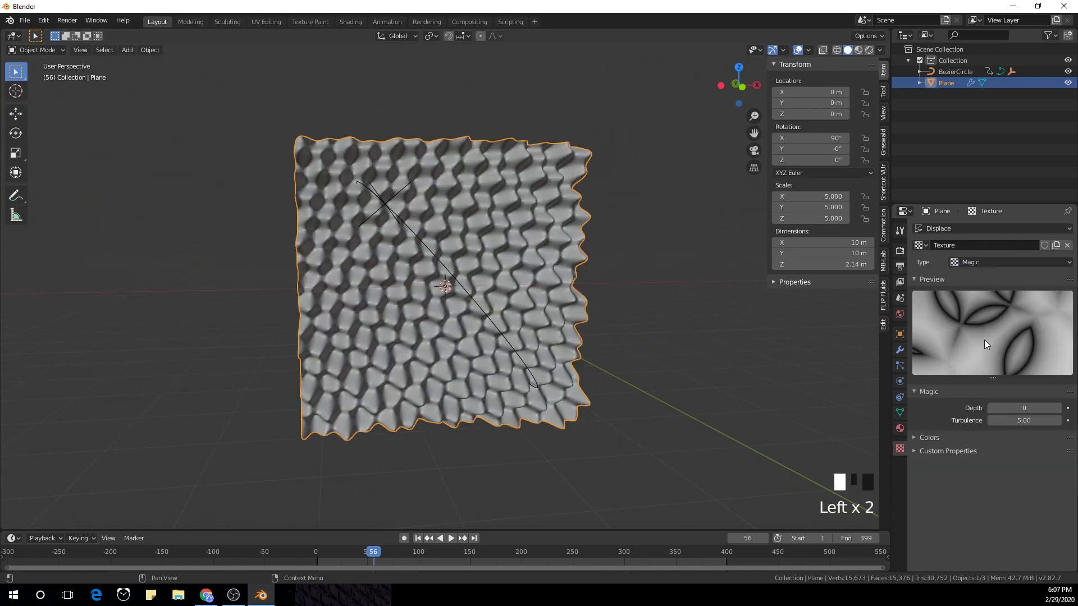
{"action": "middle_click_drag", "start_coordinate": [775, 354], "coordinate": [780, 353]}
{"action": "middle_click", "coordinate": [780, 353]}
{"action": "key", "text": "space"}
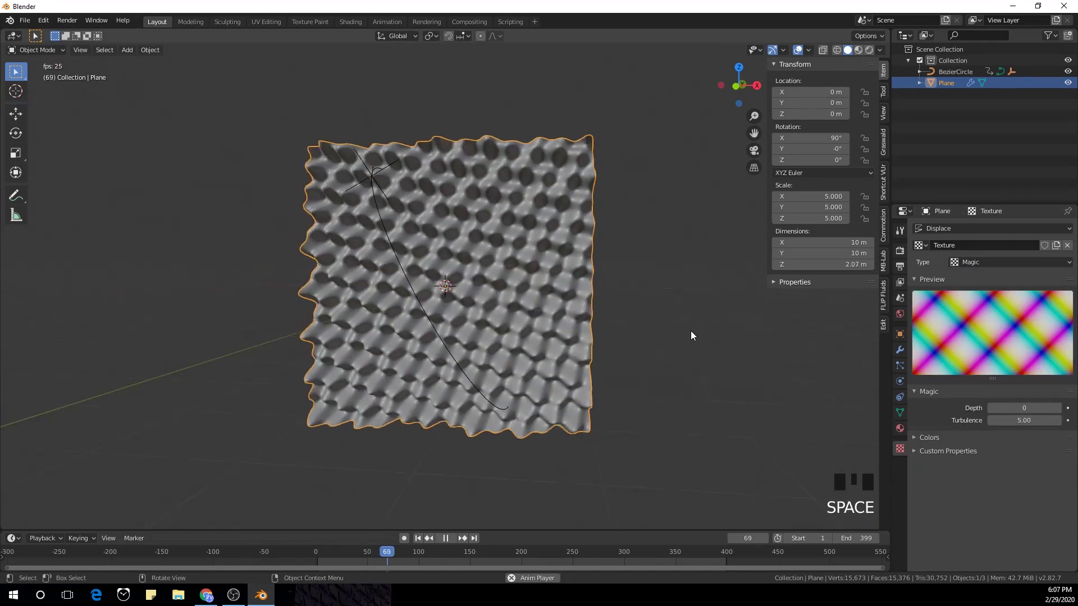
{"action": "middle_click_drag", "start_coordinate": [690, 336], "coordinate": [730, 331]}
{"action": "key", "text": "space"}
Step: Try the Wood texture type for the plane's displacement and play the animation briefly
{"action": "left_click", "coordinate": [1003, 262]}
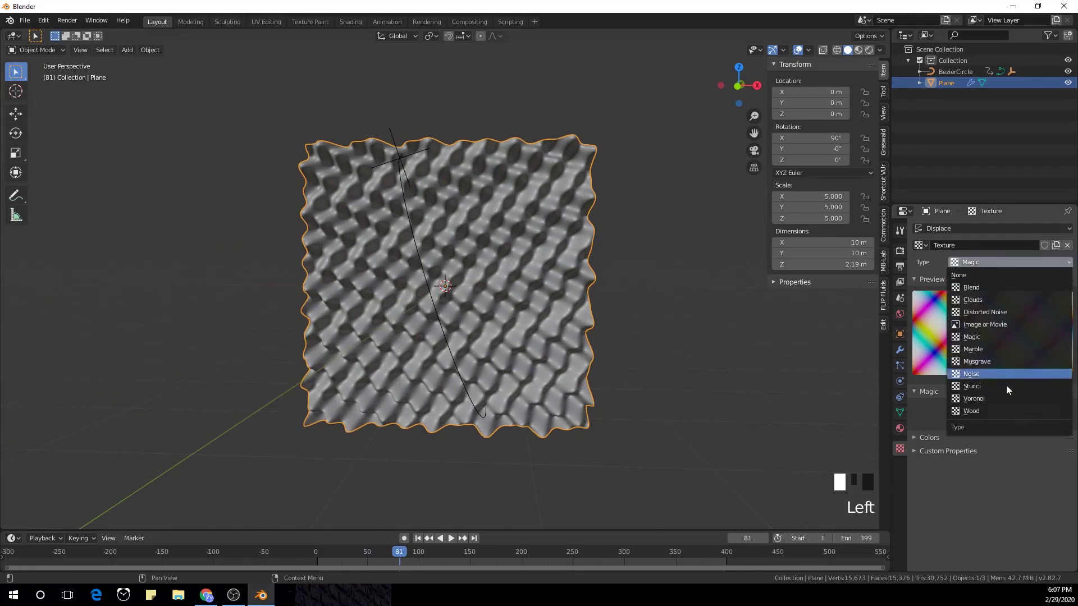
{"action": "left_click", "coordinate": [1004, 408]}
{"action": "key", "text": "space"}
{"action": "middle_click_drag", "start_coordinate": [770, 336], "coordinate": [762, 289]}
{"action": "key", "text": "space"}
Step: Set the texture's noise basis to Blender Original and preview the animated displacement
{"action": "left_click", "coordinate": [1020, 408]}
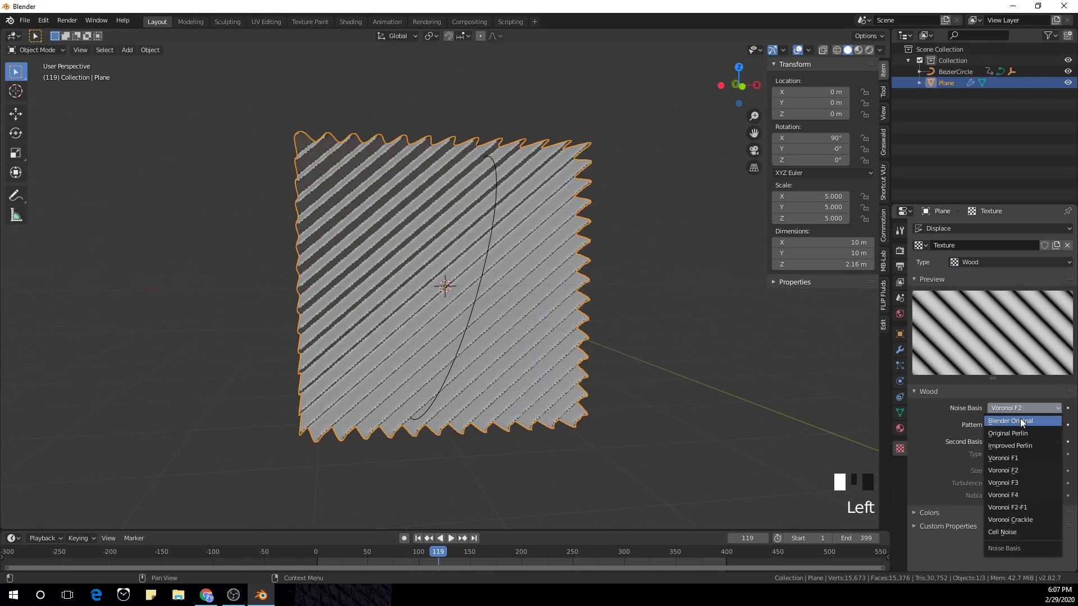
{"action": "left_click", "coordinate": [1019, 416]}
{"action": "key", "text": "space"}
{"action": "middle_click_drag", "start_coordinate": [757, 303], "coordinate": [702, 298]}
{"action": "key", "text": "space"}
{"action": "key", "text": "space"}
{"action": "key", "text": "space"}
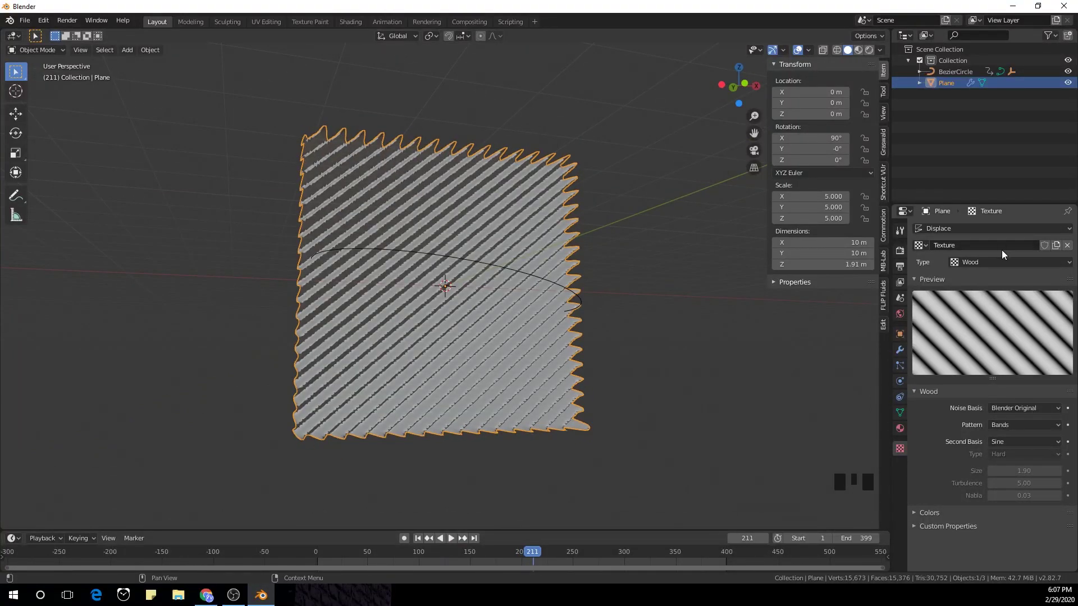
Step: Set the displacement texture's type back to Clouds and inspect the plane from the front
{"action": "left_click", "coordinate": [987, 262]}
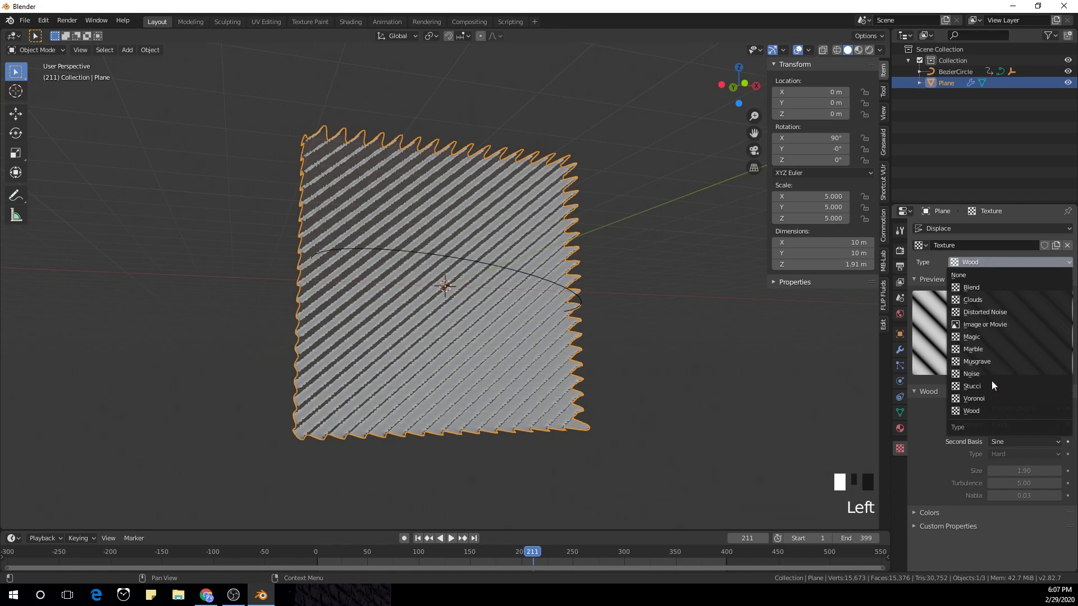
{"action": "left_click", "coordinate": [992, 299]}
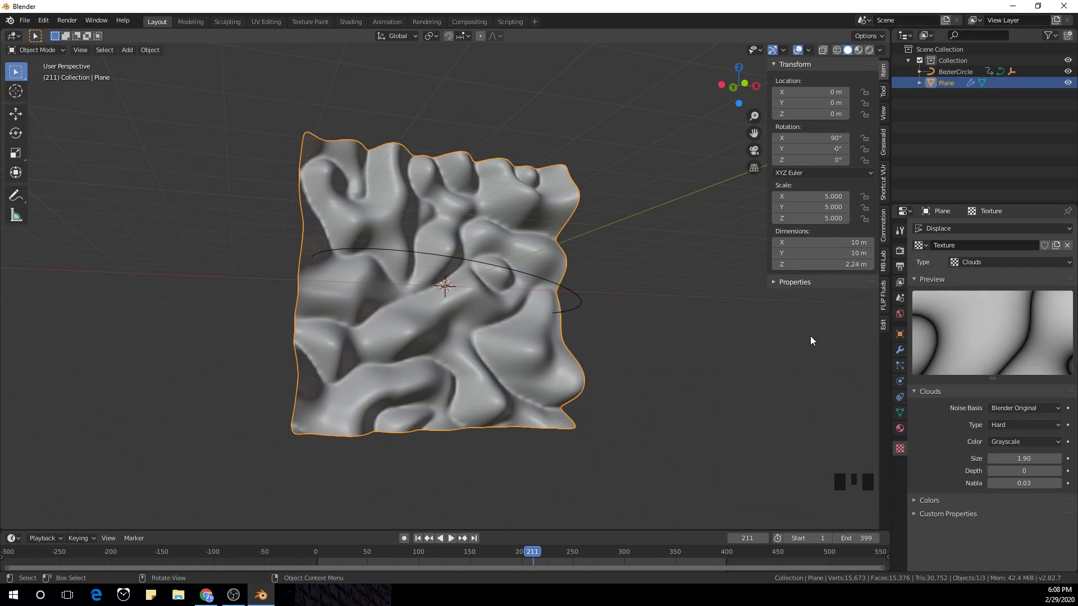
{"action": "middle_click_drag", "start_coordinate": [811, 336], "coordinate": [729, 307]}
{"action": "key", "text": "KP_1"}
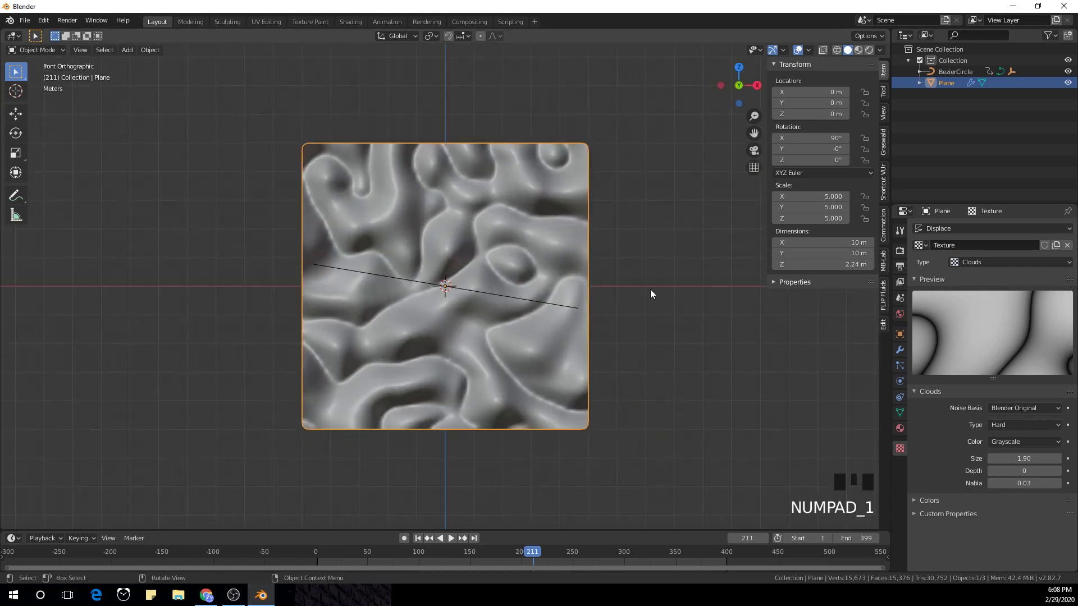
Step: Add a cube at the origin and scale it by 5.1 so it encloses the plane
{"action": "middle_click_drag", "start_coordinate": [650, 288], "coordinate": [717, 278]}
{"action": "key", "text": "KP_1"}
{"action": "key", "text": "shift+a"}
{"action": "mouse_move", "coordinate": [707, 262]}
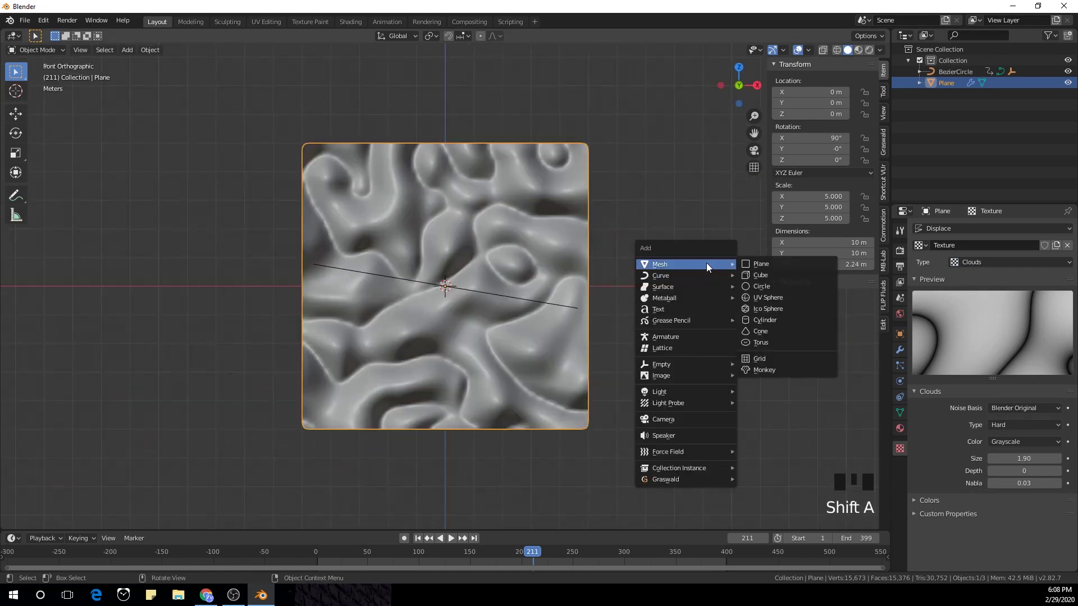
{"action": "left_click", "coordinate": [756, 274]}
{"action": "type", "text": "s"}
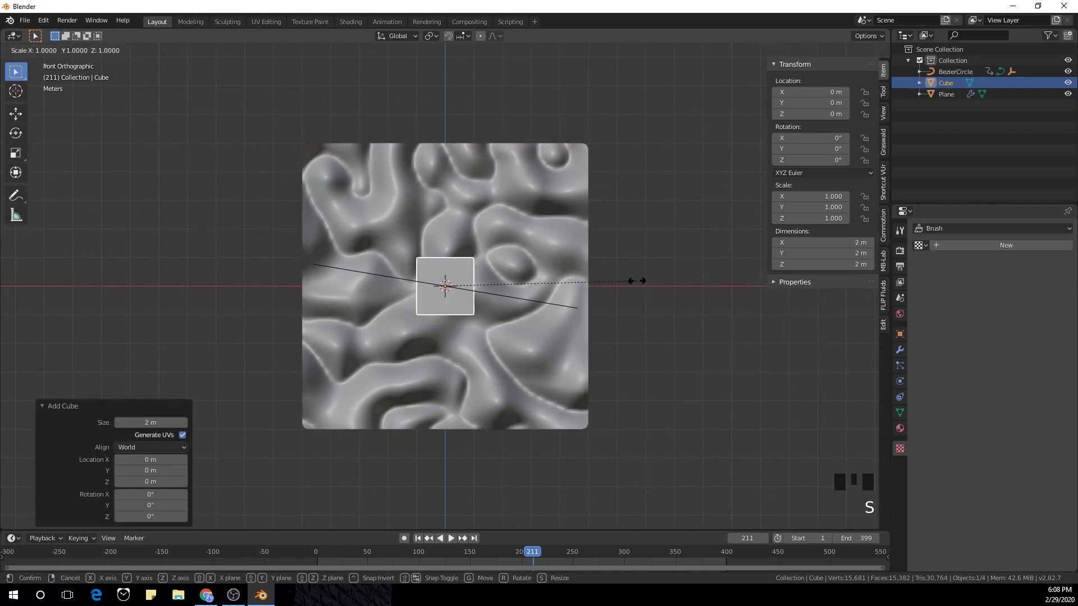
{"action": "type", "text": "5.1"}
{"action": "key", "text": "Return"}
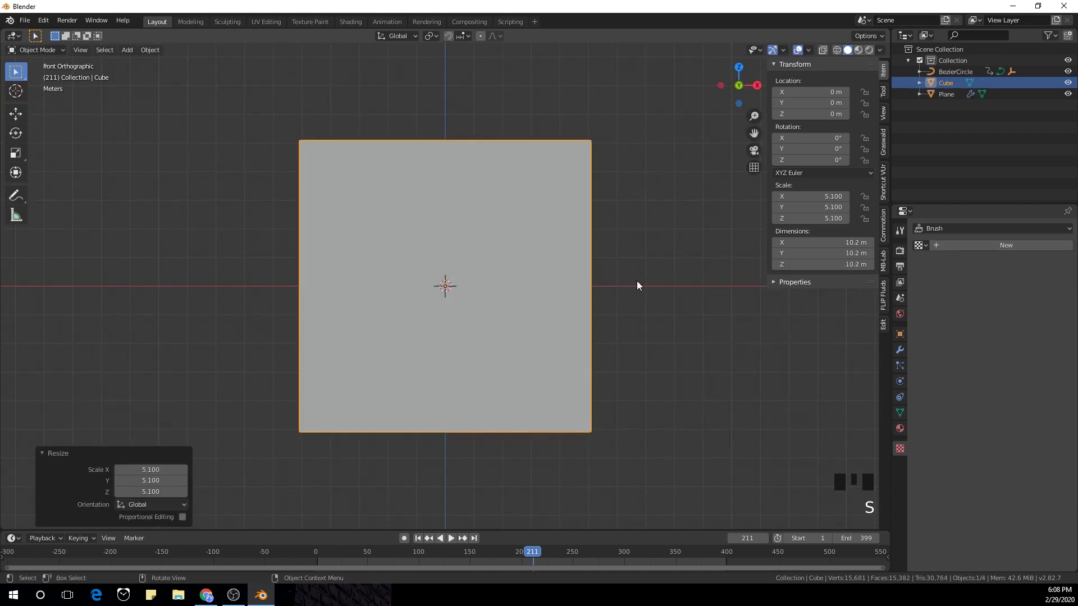
Step: In Edit Mode, extrude the cube's front face in place and scale it to about 0.942 to form a thin frame border
{"action": "key", "text": "Tab"}
{"action": "left_click", "coordinate": [530, 235]}
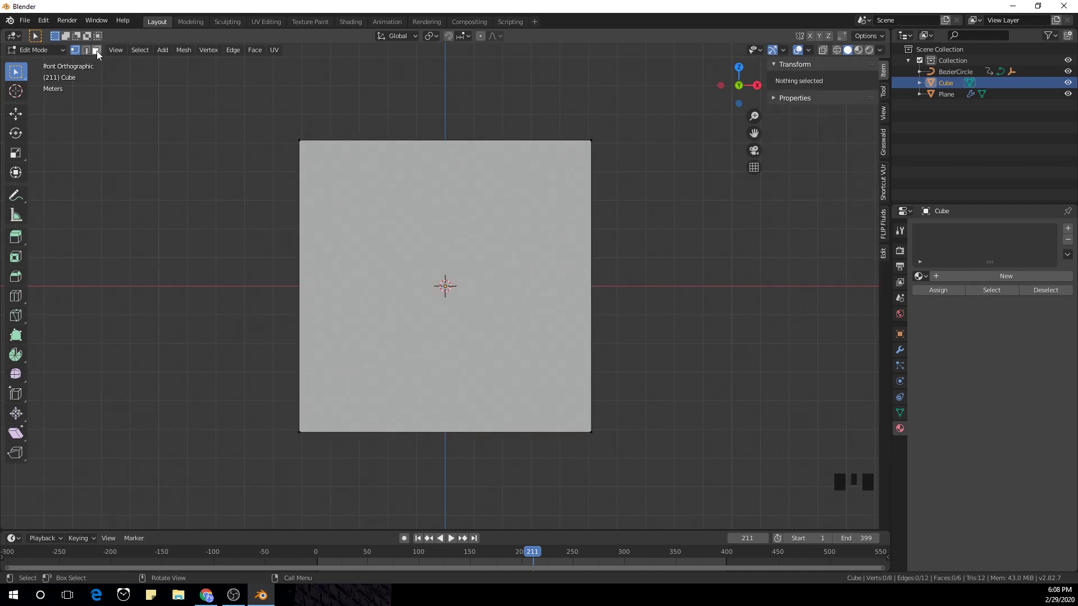
{"action": "key", "text": "3"}
{"action": "left_click", "coordinate": [584, 296]}
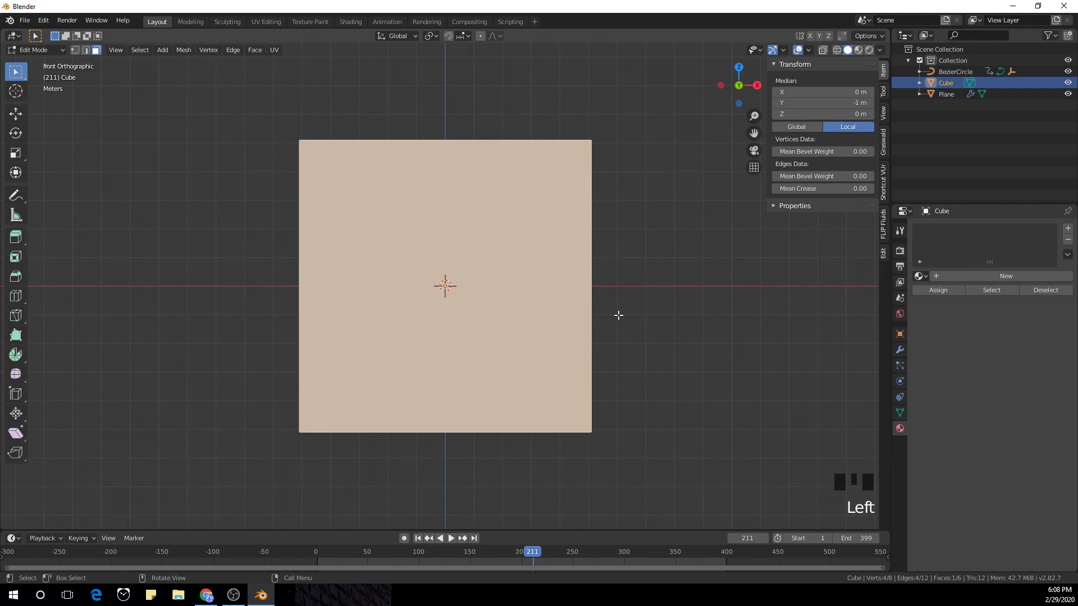
{"action": "middle_click_drag", "start_coordinate": [618, 315], "coordinate": [655, 316]}
{"action": "scroll", "coordinate": [654, 316], "scroll_direction": "down", "scroll_amount": 2}
{"action": "key", "text": "e"}
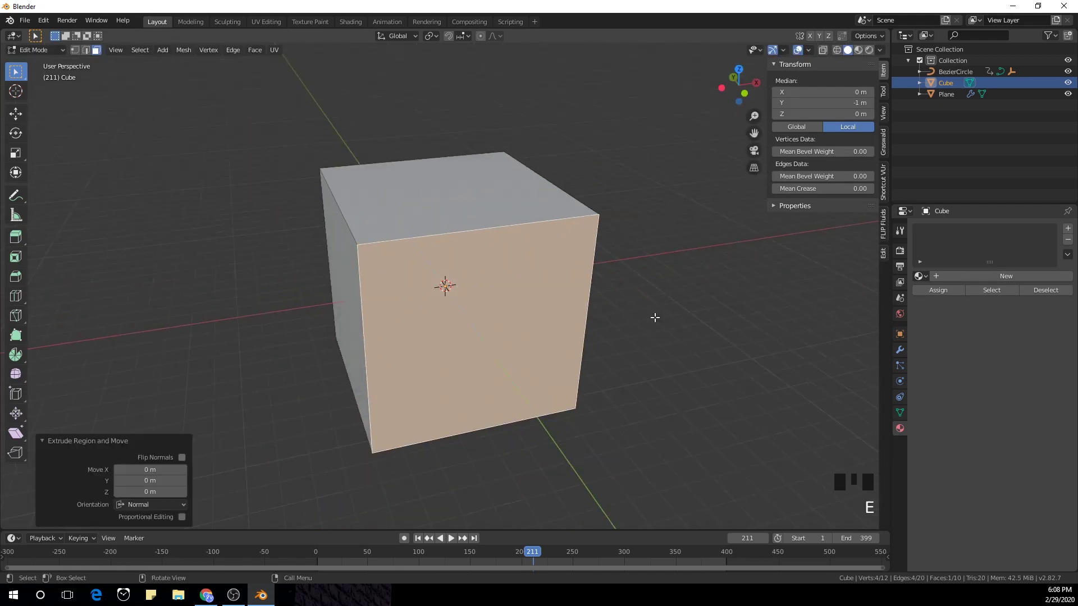
{"action": "key", "text": "s"}
{"action": "left_click", "coordinate": [693, 365]}
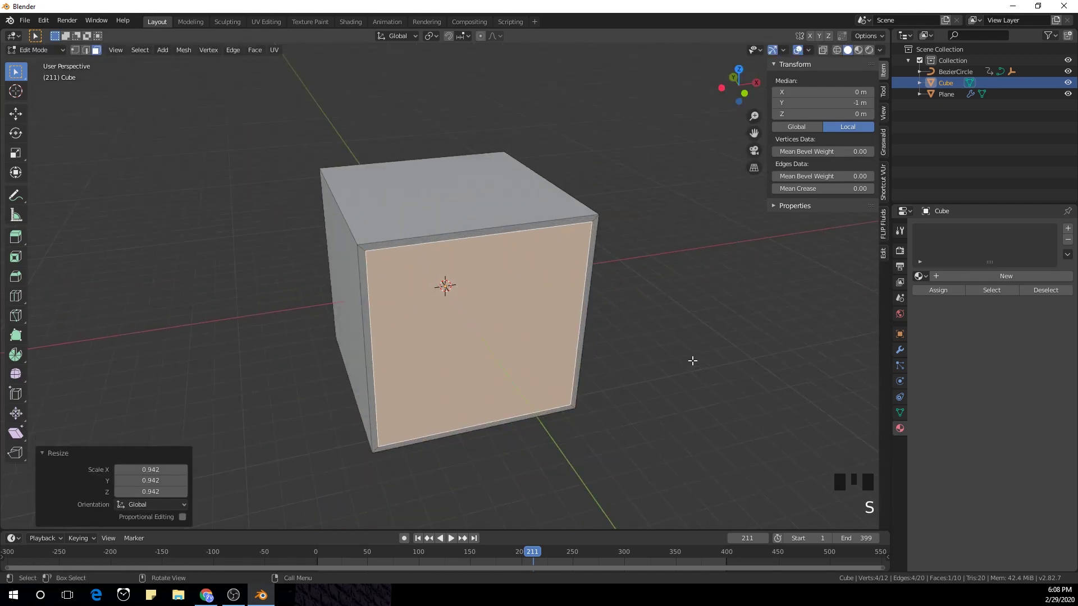
Step: Extrude the inset front face again and move it about 5.28 m along Y into the cube
{"action": "key", "text": "e"}
{"action": "left_click", "coordinate": [692, 360]}
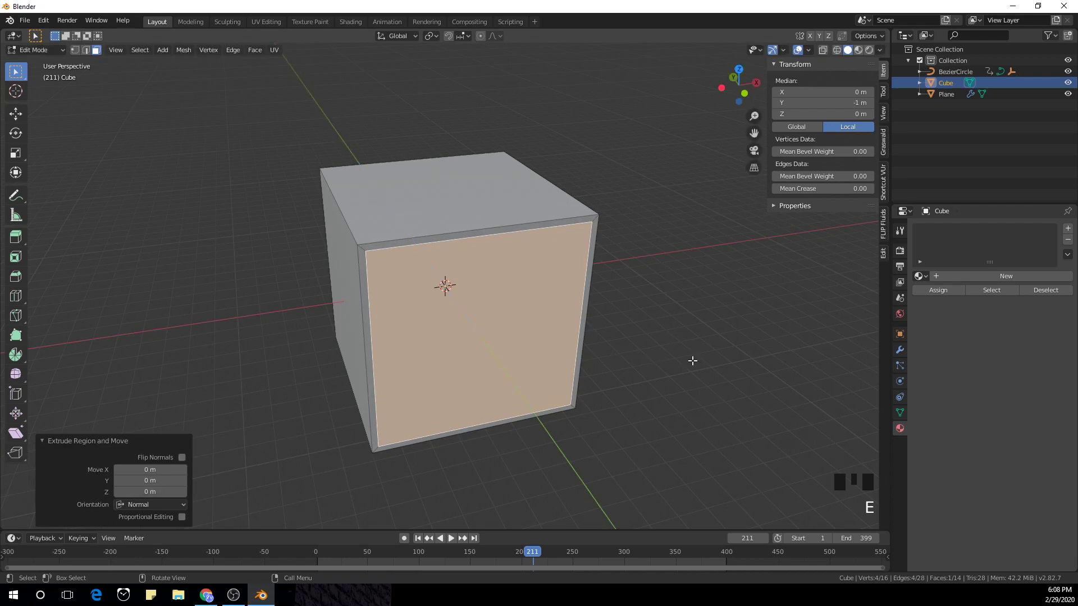
{"action": "key", "text": "g"}
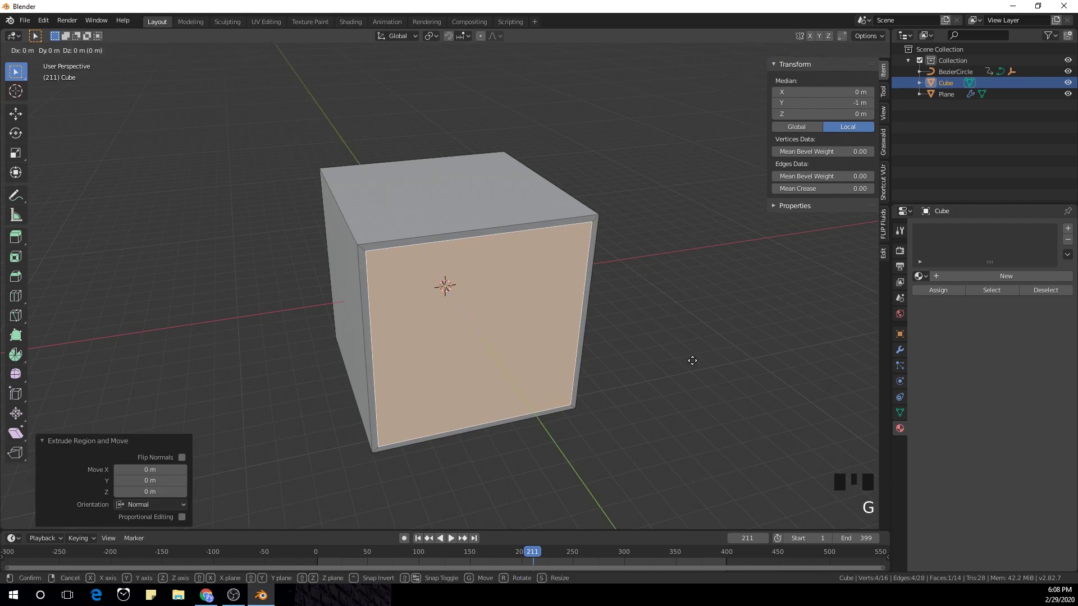
{"action": "left_click", "coordinate": [660, 303]}
{"action": "middle_click_drag", "start_coordinate": [691, 329], "coordinate": [691, 330]}
{"action": "key", "text": "x"}
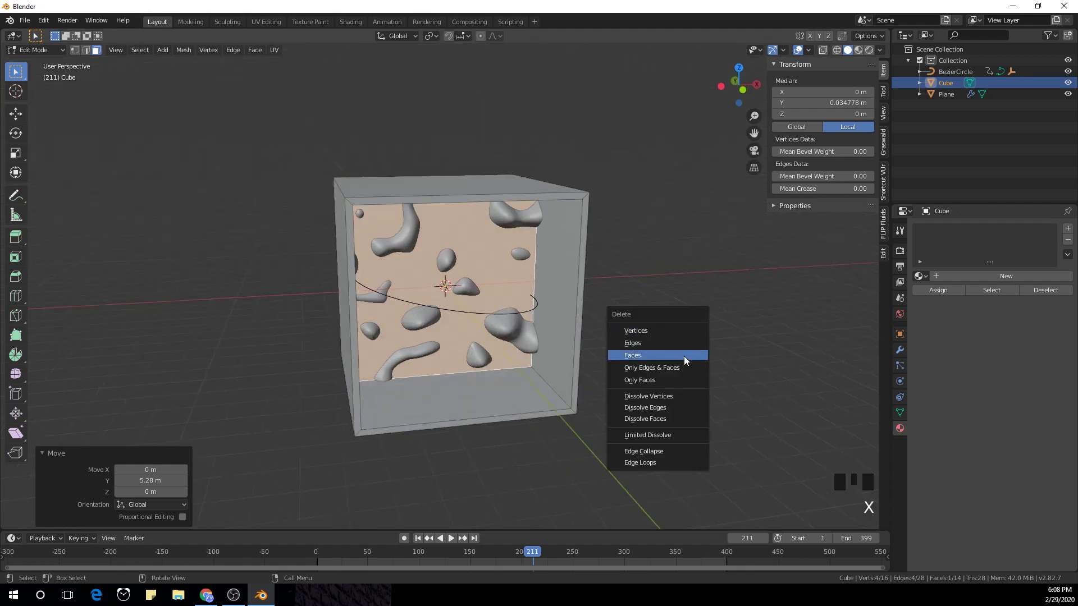
{"action": "middle_click_drag", "start_coordinate": [672, 253], "coordinate": [681, 264]}
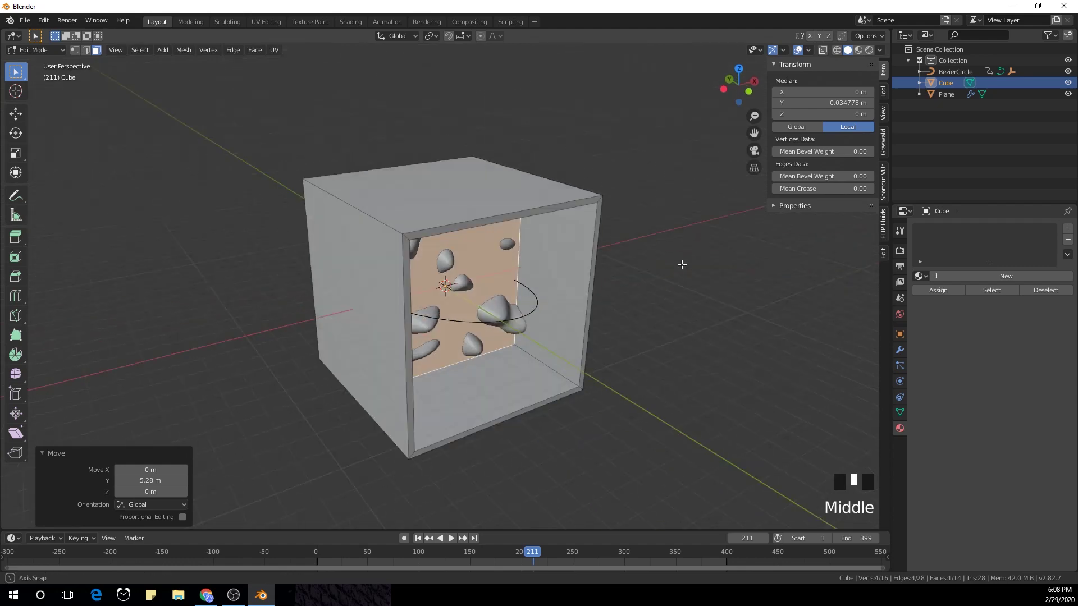
Step: Move the recessed face about 1.81 m further along Y behind the displaced plane and delete that face
{"action": "key", "text": "g"}
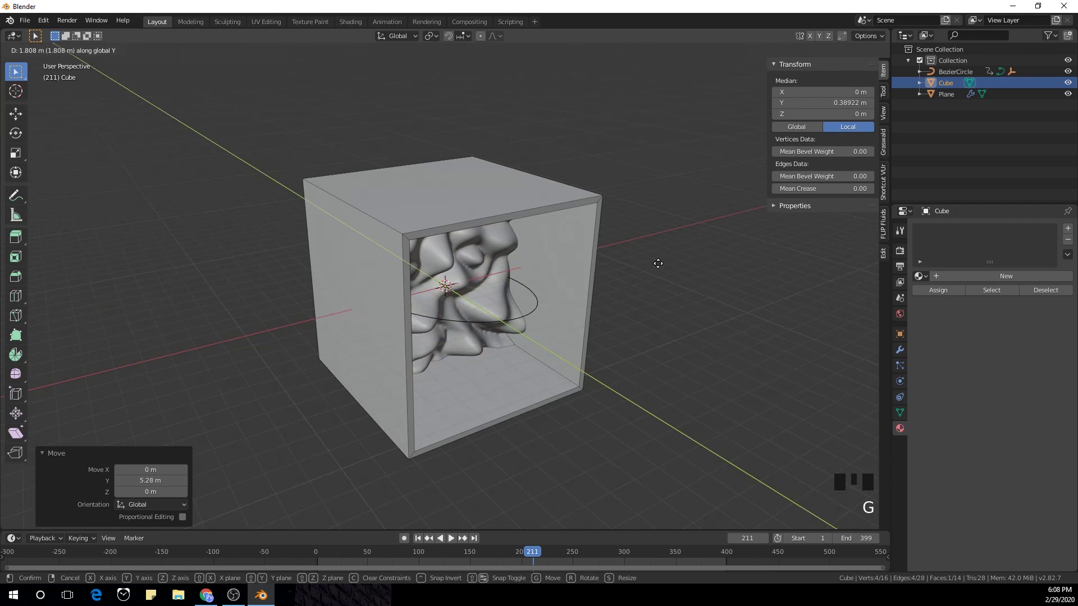
{"action": "left_click", "coordinate": [658, 263]}
{"action": "key", "text": "x"}
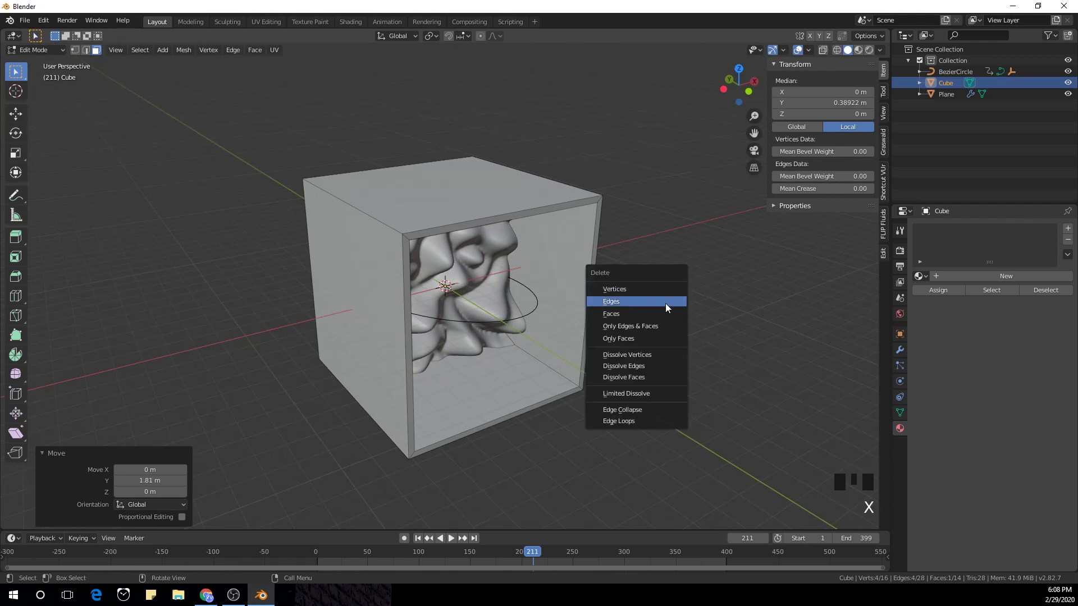
{"action": "left_click", "coordinate": [661, 314]}
{"action": "middle_click_drag", "start_coordinate": [657, 315], "coordinate": [515, 262]}
Step: Duplicate the loop of four outer side faces in place and scale the copy to about 1.007
{"action": "key", "text": "Tab"}
{"action": "key", "text": "Tab"}
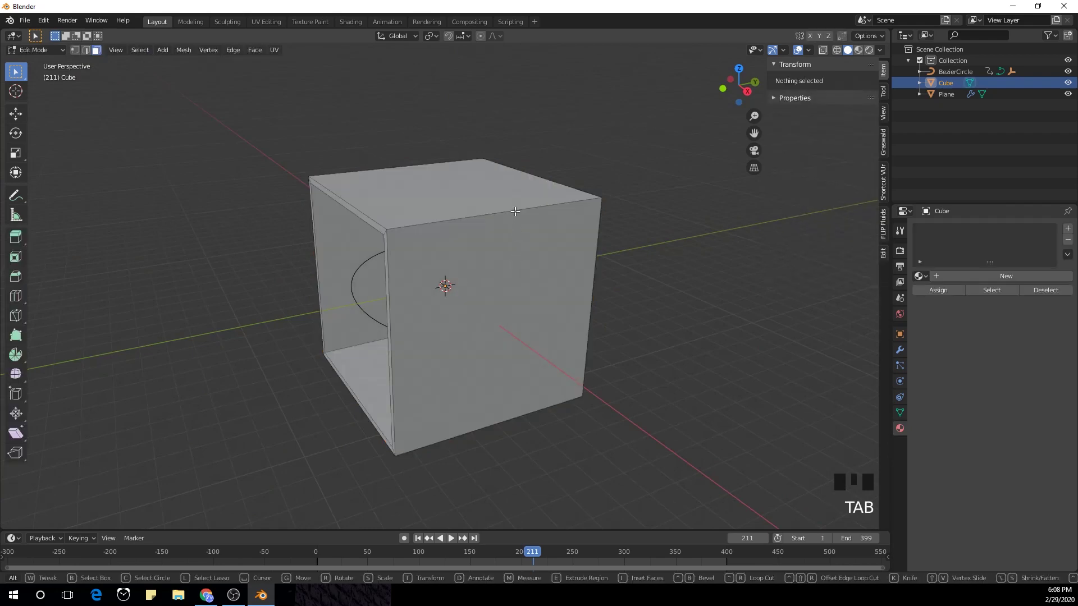
{"action": "left_click", "coordinate": [516, 211], "text": "alt"}
{"action": "middle_click_drag", "start_coordinate": [515, 211], "coordinate": [547, 245]}
{"action": "key", "text": "shift+d"}
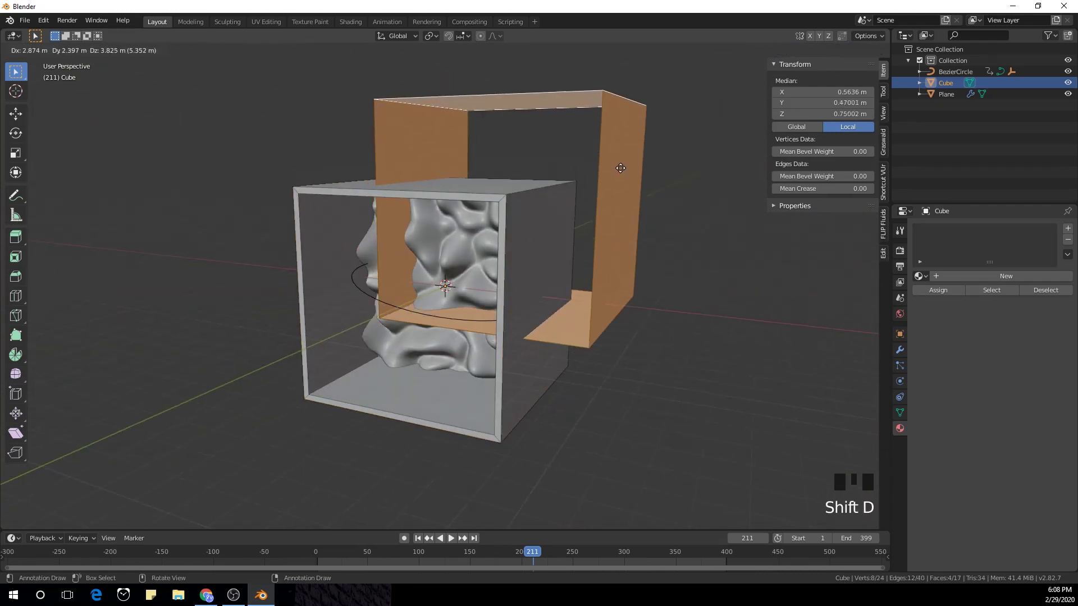
{"action": "right_click", "coordinate": [636, 226]}
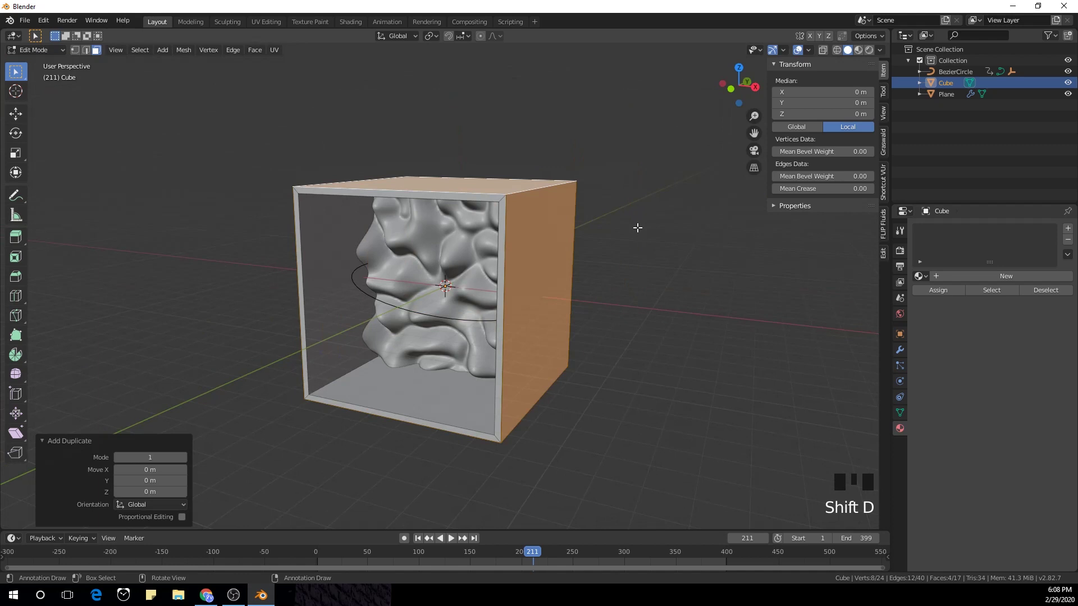
{"action": "key", "text": "s"}
{"action": "left_click", "coordinate": [649, 236]}
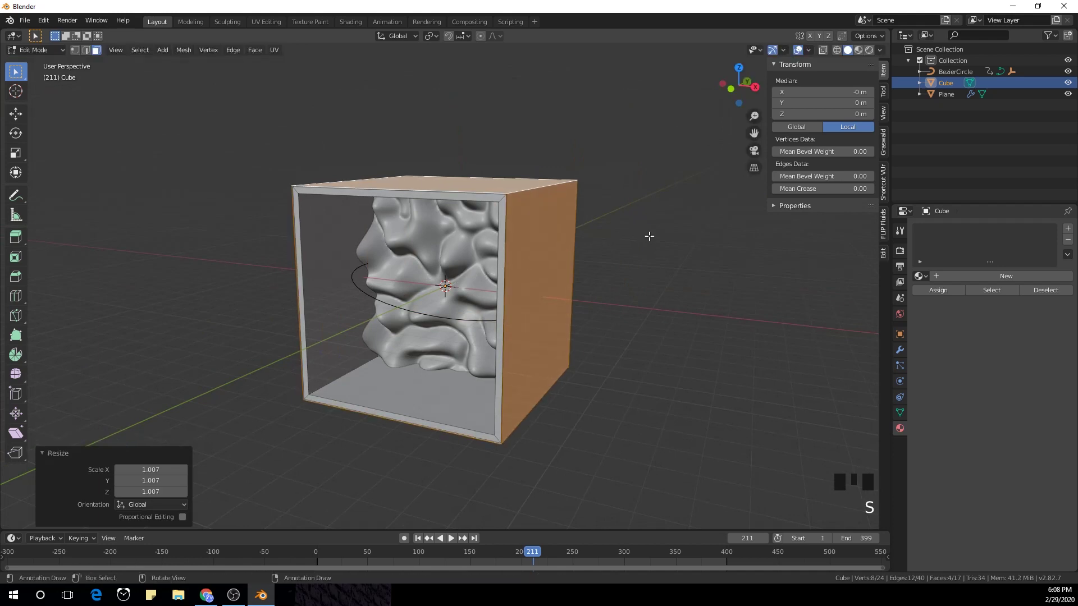
Step: Separate the enlarged side faces into their own object and select that object in Object Mode
{"action": "key", "text": "p"}
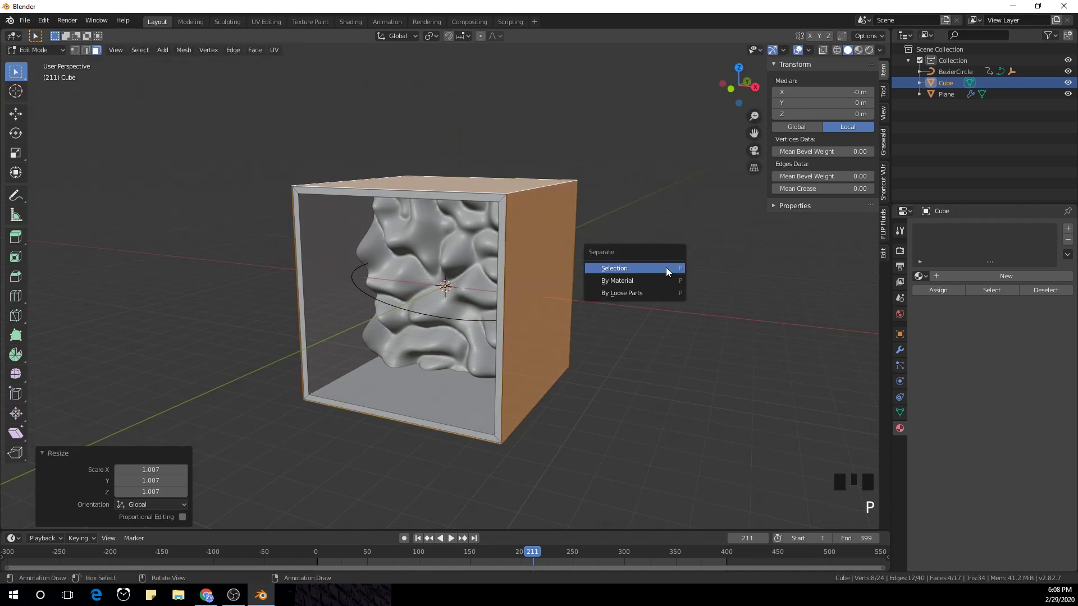
{"action": "left_click", "coordinate": [666, 268]}
{"action": "middle_click_drag", "start_coordinate": [684, 278], "coordinate": [633, 290]}
{"action": "key", "text": "s"}
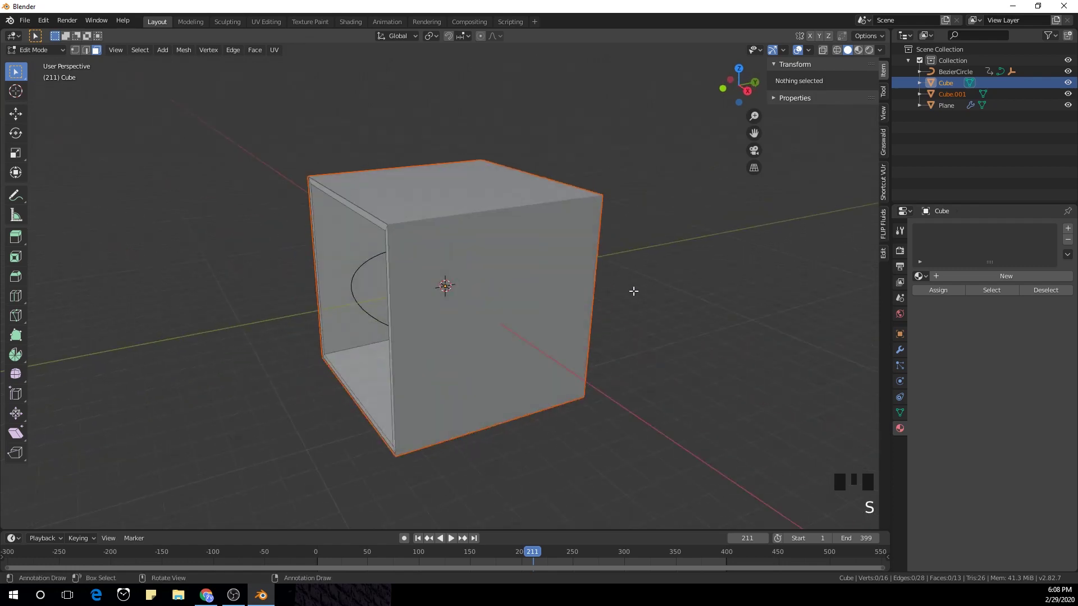
{"action": "left_click", "coordinate": [550, 240]}
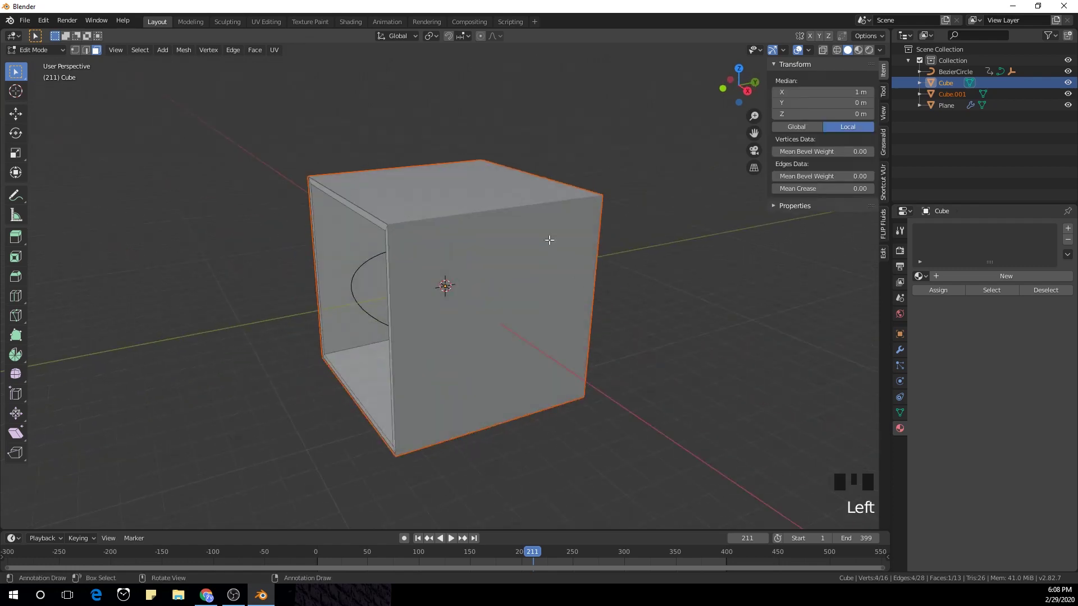
{"action": "key", "text": "Tab"}
{"action": "left_click", "coordinate": [526, 228]}
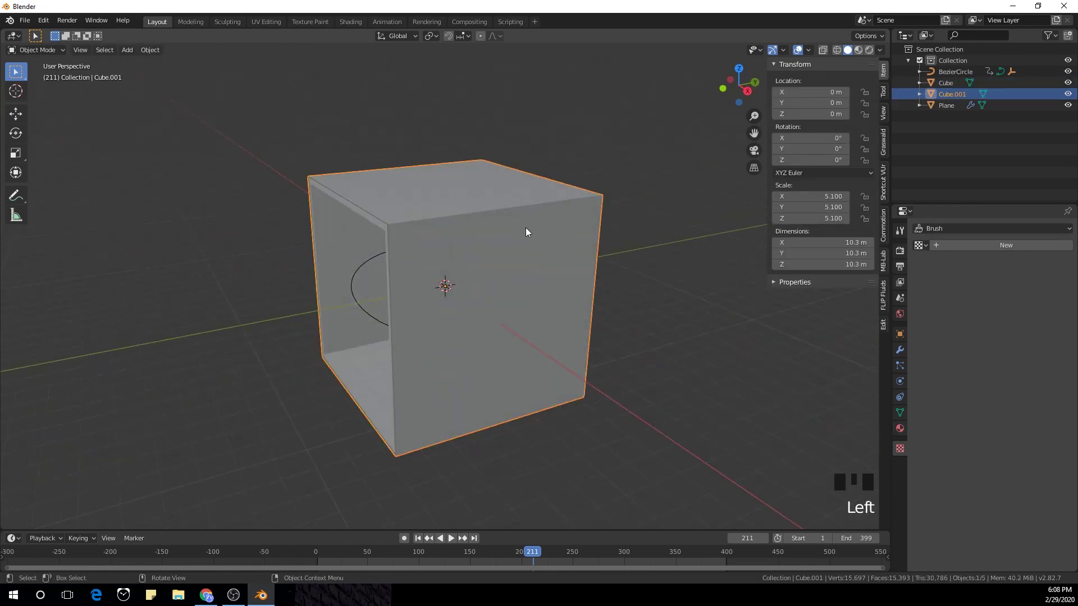
Step: Scale the outer shell along Y to about 0.028 so it forms a thin band around the box
{"action": "key", "text": "Tab"}
{"action": "key", "text": "Tab"}
{"action": "key", "text": "s"}
{"action": "key", "text": "y"}
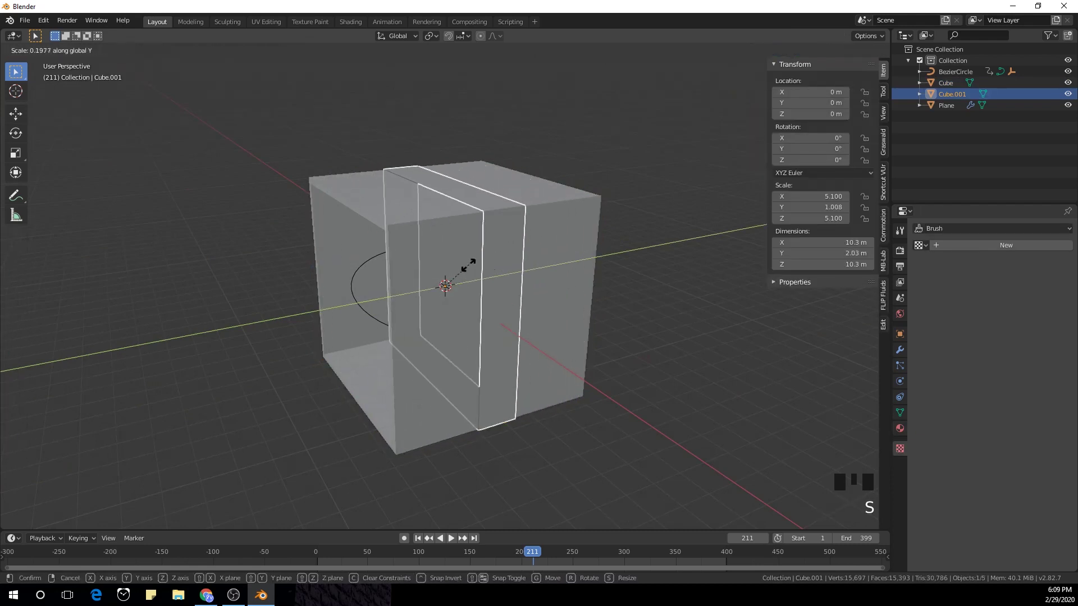
{"action": "left_click", "coordinate": [446, 282]}
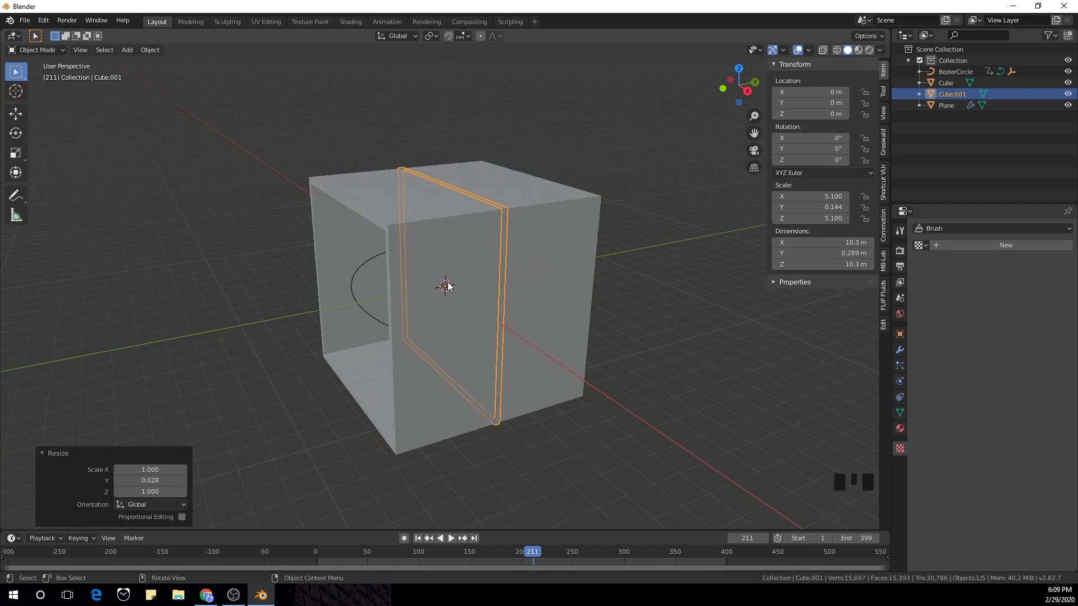
Step: Give the thin outer band a new material with an Emission surface shader
{"action": "left_click", "coordinate": [898, 427]}
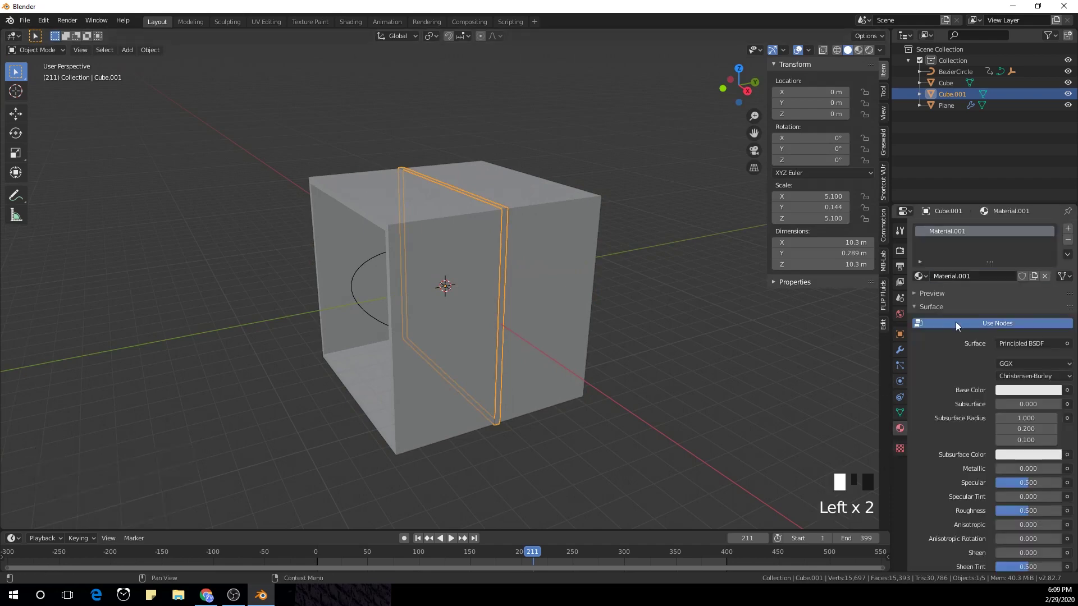
{"action": "left_click", "coordinate": [938, 278]}
{"action": "left_click", "coordinate": [1029, 342]}
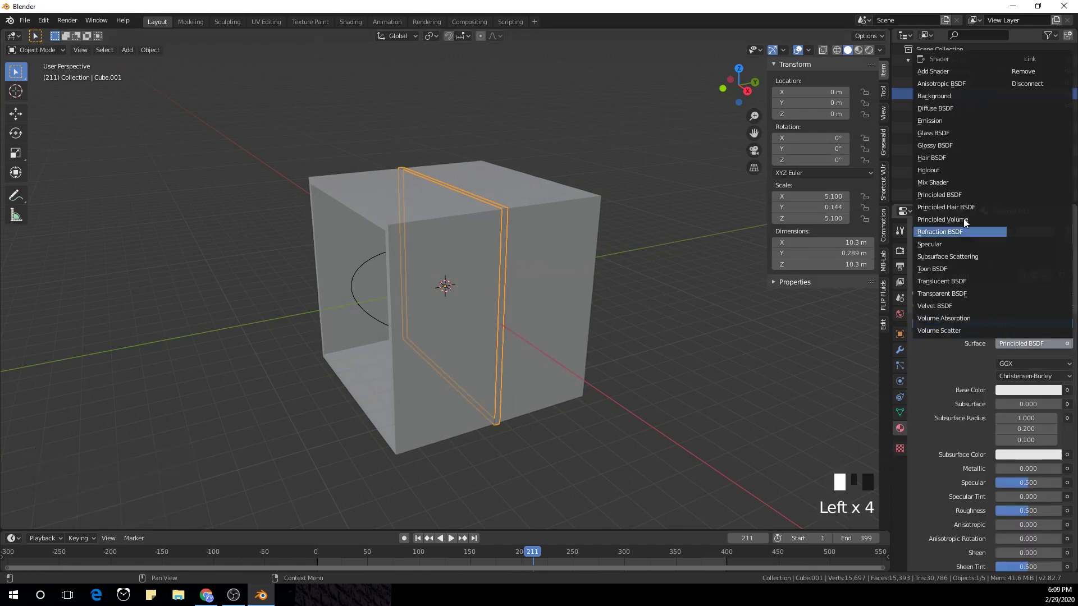
{"action": "left_click", "coordinate": [962, 121]}
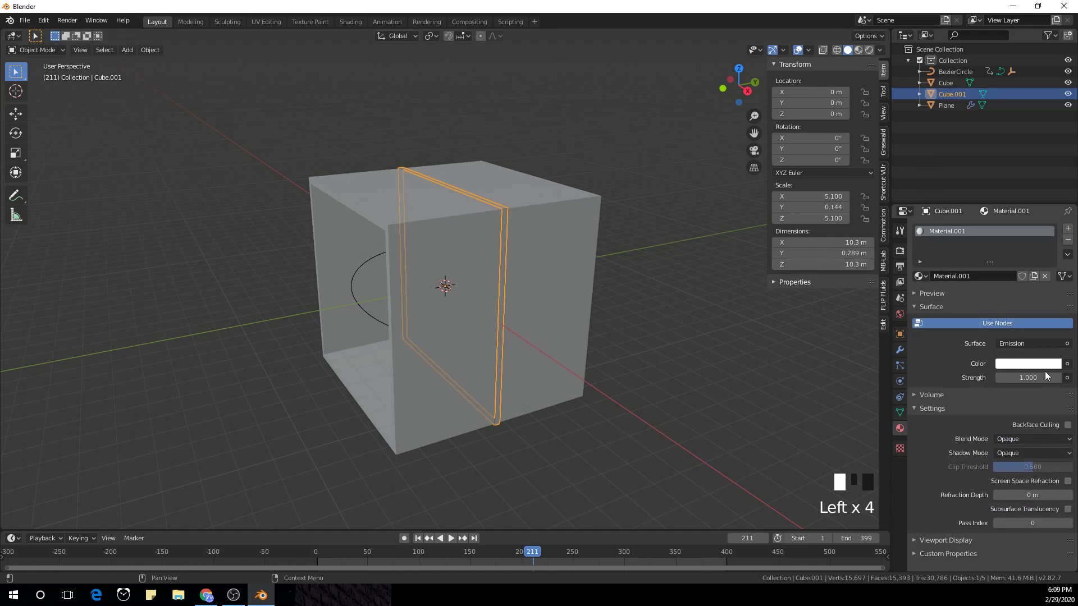
Step: Add a new mesh plane at the centre of the scene
{"action": "mouse_move", "coordinate": [672, 338]}
{"action": "middle_mouse_down"}
{"action": "mouse_move", "coordinate": [682, 332]}
{"action": "mouse_move", "coordinate": [556, 336]}
{"action": "mouse_move", "coordinate": [694, 304]}
{"action": "mouse_move", "coordinate": [666, 344]}
{"action": "middle_mouse_up"}
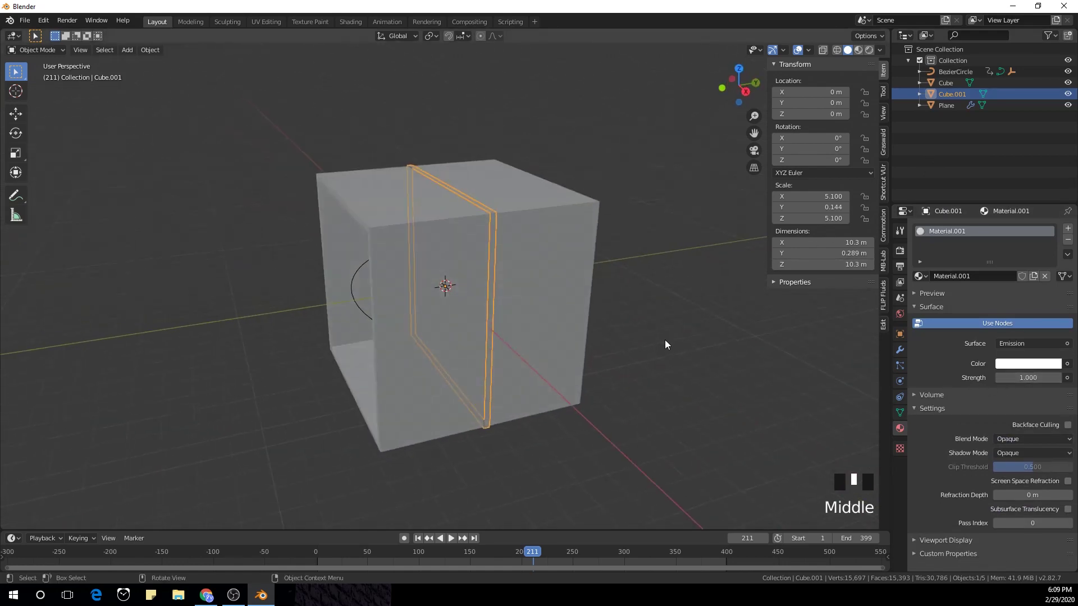
{"action": "key", "text": "a"}
{"action": "left_click", "coordinate": [660, 335]}
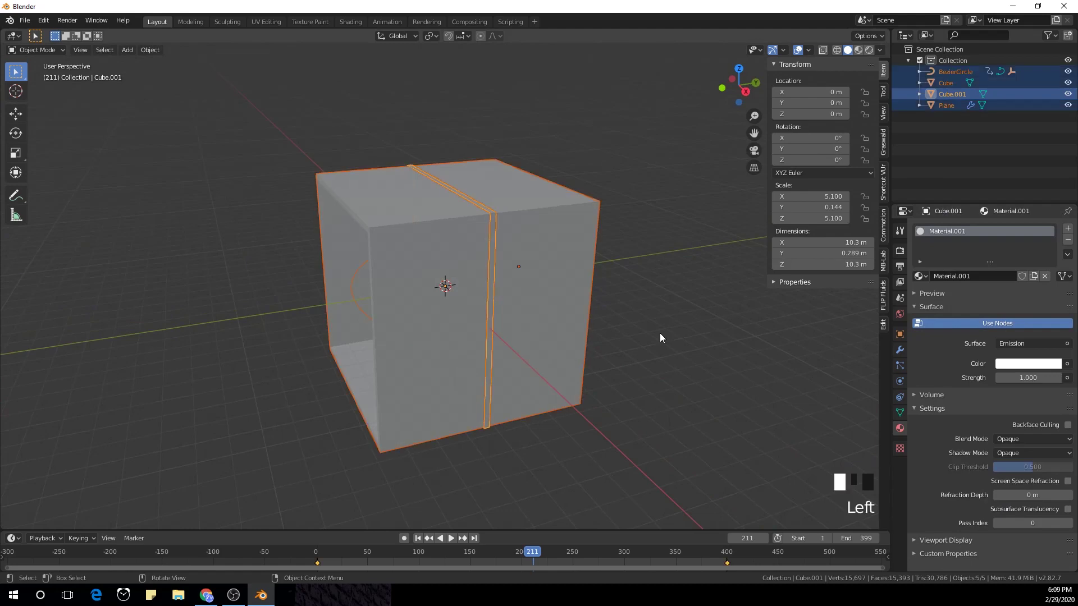
{"action": "key", "text": "shift+a"}
{"action": "mouse_move", "coordinate": [665, 332]}
{"action": "left_click", "coordinate": [713, 328]}
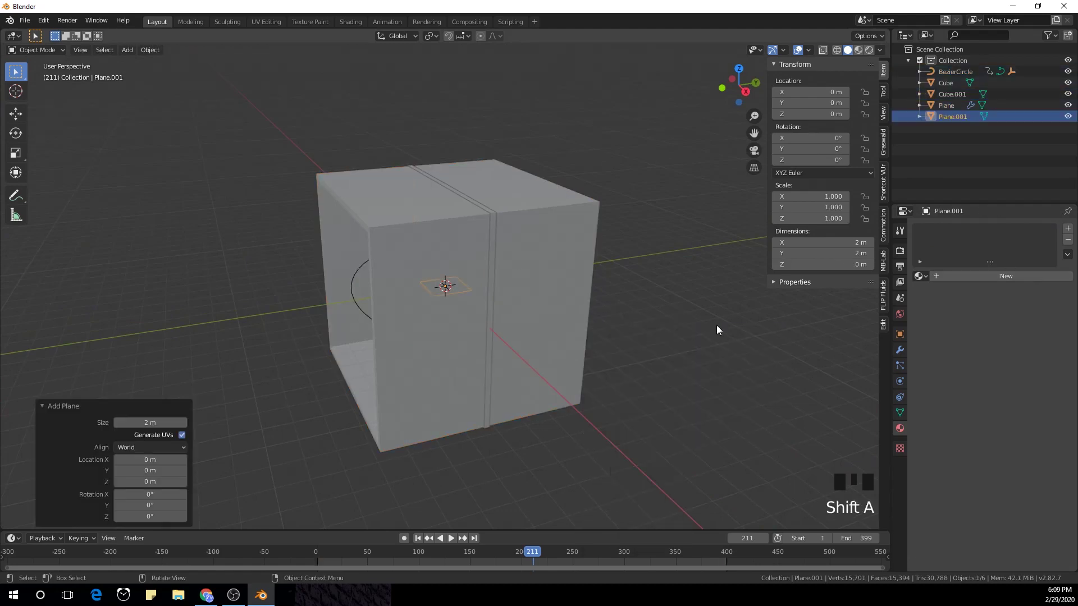
Step: Rotate the new plane 90° about X and scale it by 10 to form a wall
{"action": "key", "text": "r"}
{"action": "key", "text": "x"}
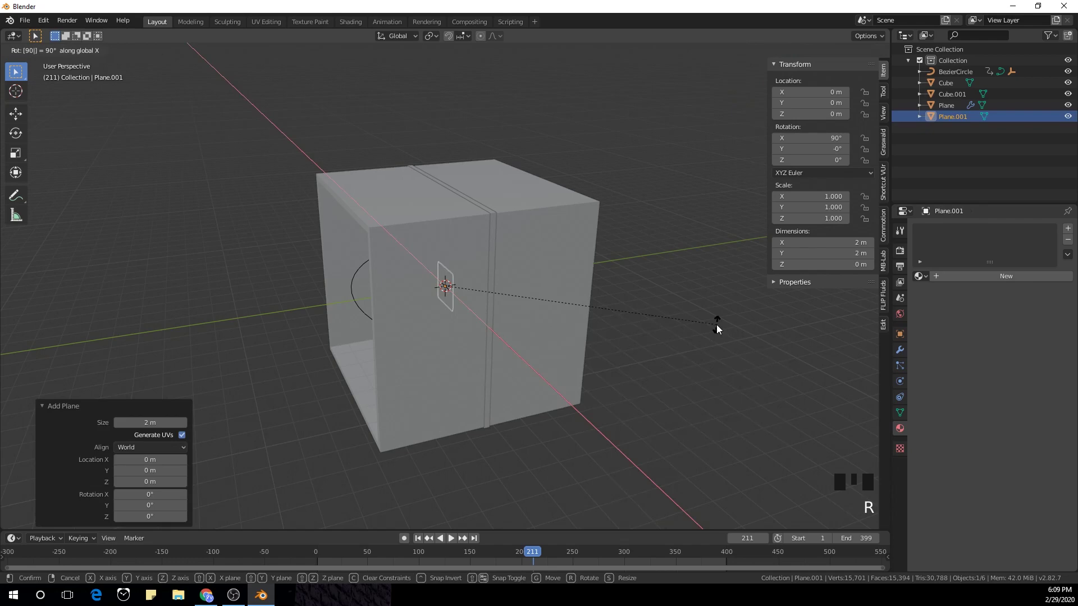
{"action": "key", "text": "Return"}
{"action": "type", "text": "s10"}
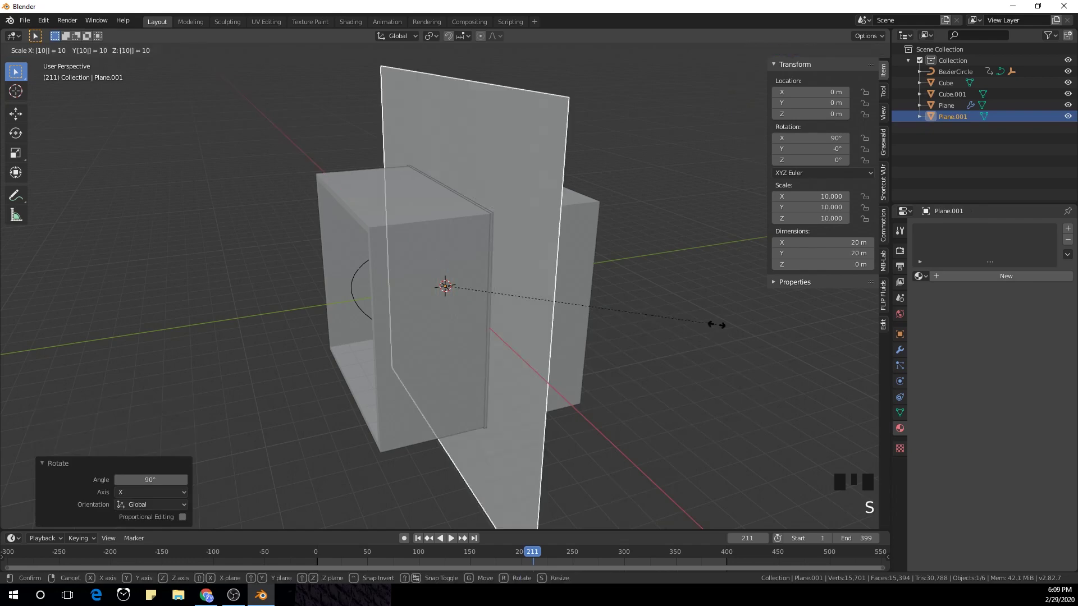
{"action": "key", "text": "Return"}
Step: Move the wall plane about 2.2 m along Y, behind the displaced surface
{"action": "key", "text": "KP_1"}
{"action": "scroll", "coordinate": [717, 324], "scroll_direction": "down", "scroll_amount": 2}
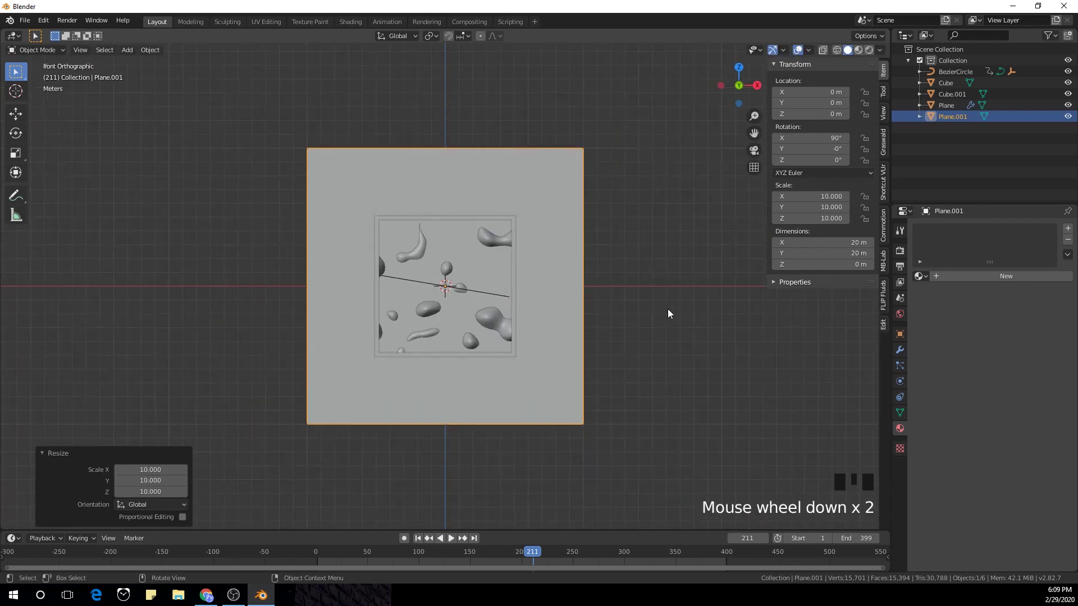
{"action": "middle_click_drag", "start_coordinate": [668, 311], "coordinate": [561, 354]}
{"action": "key", "text": "g"}
{"action": "key", "text": "y"}
{"action": "left_click", "coordinate": [739, 364]}
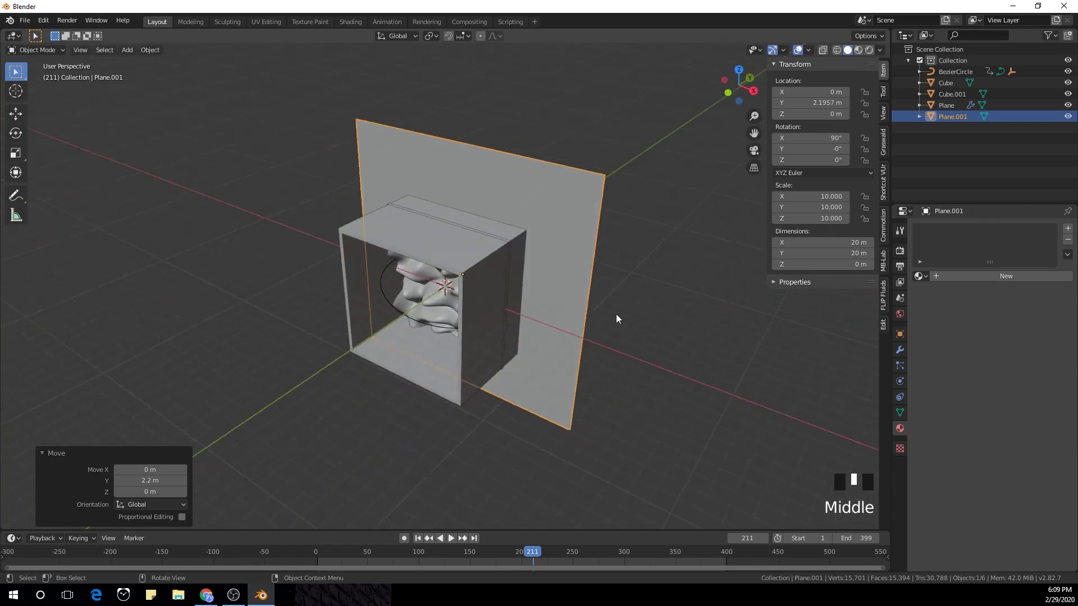
Step: Scale the box frame along Y to about 0.527 to make it shallower
{"action": "middle_click_drag", "start_coordinate": [616, 315], "coordinate": [448, 291]}
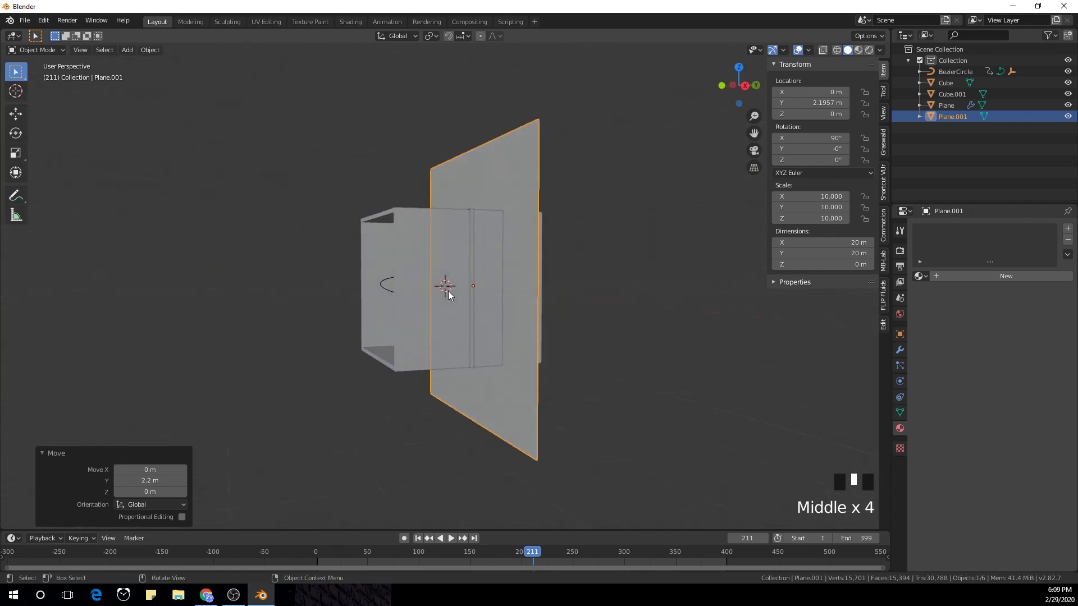
{"action": "left_click", "coordinate": [448, 291]}
{"action": "middle_click_drag", "start_coordinate": [553, 330], "coordinate": [586, 371]}
{"action": "key", "text": "s"}
{"action": "key", "text": "y"}
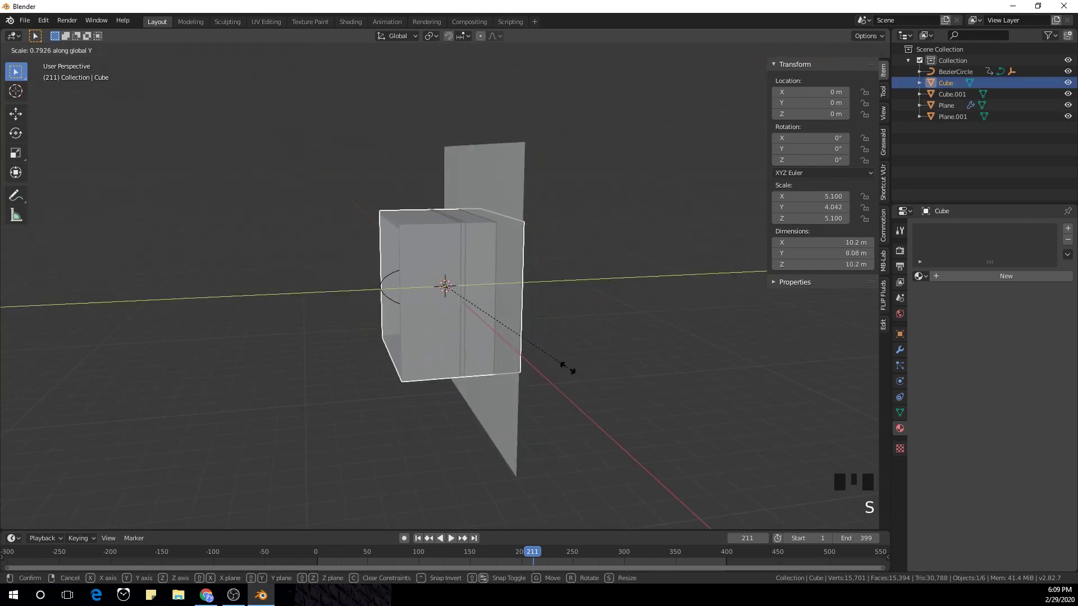
{"action": "left_click", "coordinate": [506, 363]}
{"action": "middle_click_drag", "start_coordinate": [507, 362], "coordinate": [419, 382]}
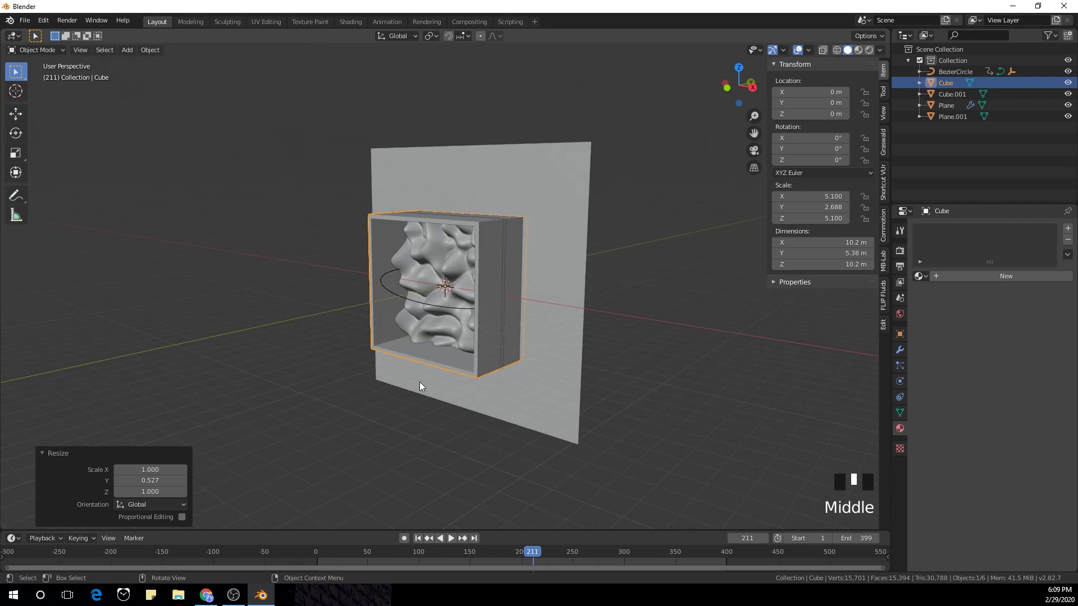
Step: Move the box frame back along Y toward the wall plane
{"action": "key", "text": "g"}
{"action": "key", "text": "y"}
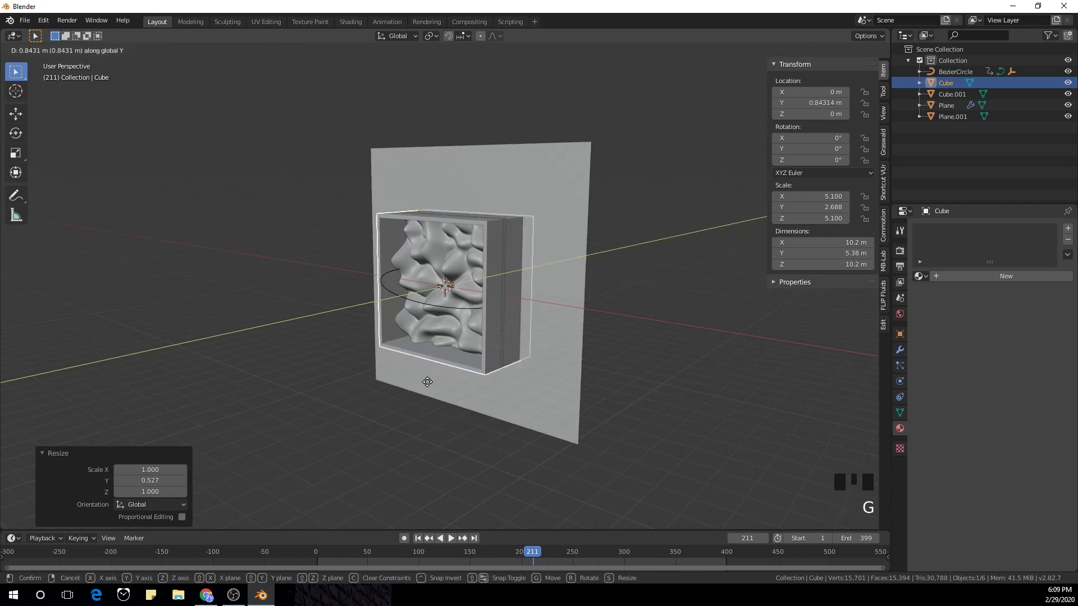
{"action": "left_click", "coordinate": [429, 387]}
Step: Move the thin emissive band about 1.83 m along Y, close to the wall plane
{"action": "middle_click_drag", "start_coordinate": [429, 386], "coordinate": [438, 372]}
{"action": "left_click", "coordinate": [476, 289]}
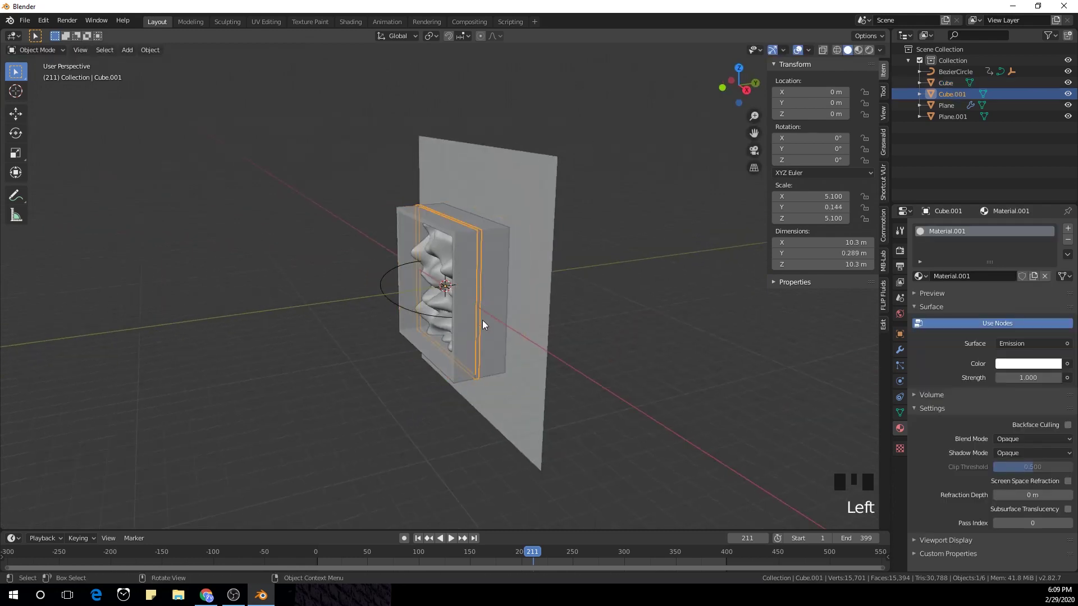
{"action": "key", "text": "g"}
{"action": "key", "text": "y"}
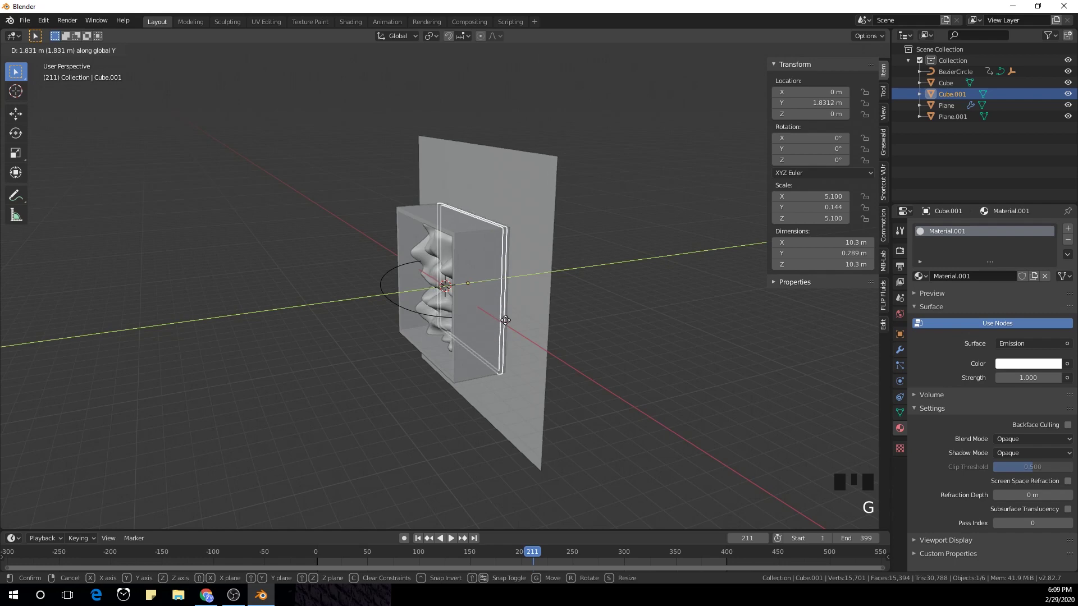
{"action": "left_click", "coordinate": [343, 387]}
Step: Enlarge the wall plane uniformly by about 1.355
{"action": "middle_click_drag", "start_coordinate": [342, 387], "coordinate": [512, 378]}
{"action": "scroll", "coordinate": [509, 375], "scroll_direction": "down", "scroll_amount": 2}
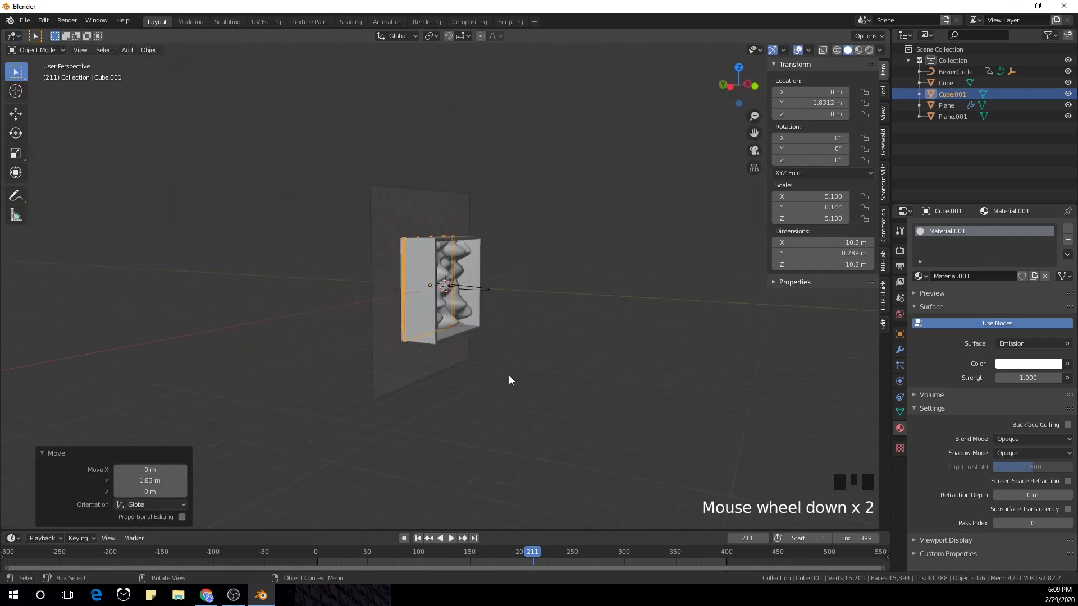
{"action": "left_click", "coordinate": [377, 214]}
{"action": "middle_click_drag", "start_coordinate": [588, 318], "coordinate": [557, 316]}
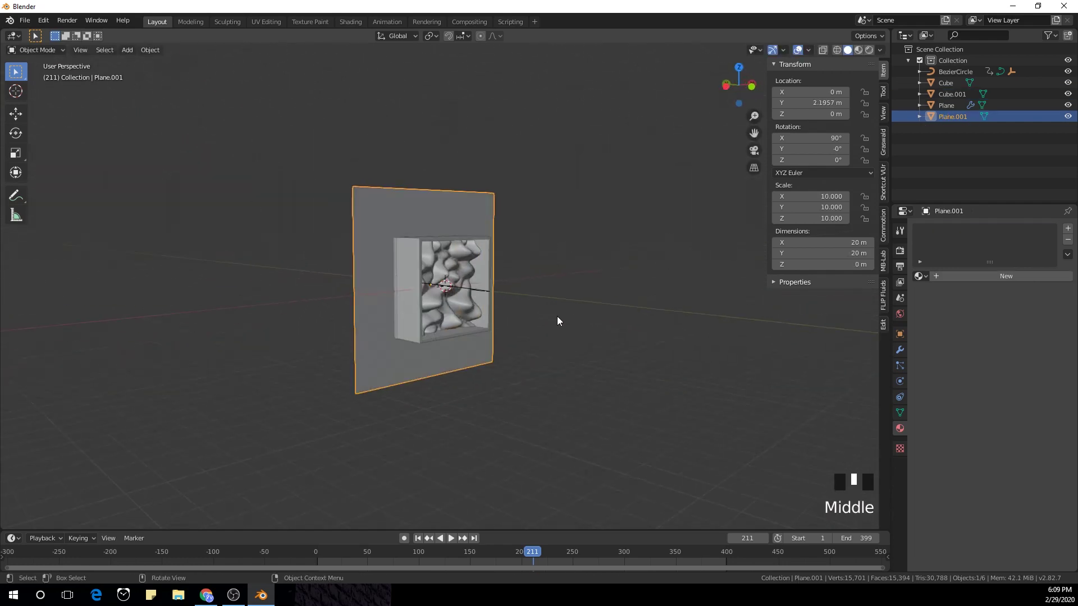
{"action": "key", "text": "s"}
{"action": "left_click", "coordinate": [619, 351]}
{"action": "middle_click_drag", "start_coordinate": [619, 352], "coordinate": [572, 353]}
Step: Add a camera and align it to the front view of the framed panel
{"action": "key", "text": "KP_1"}
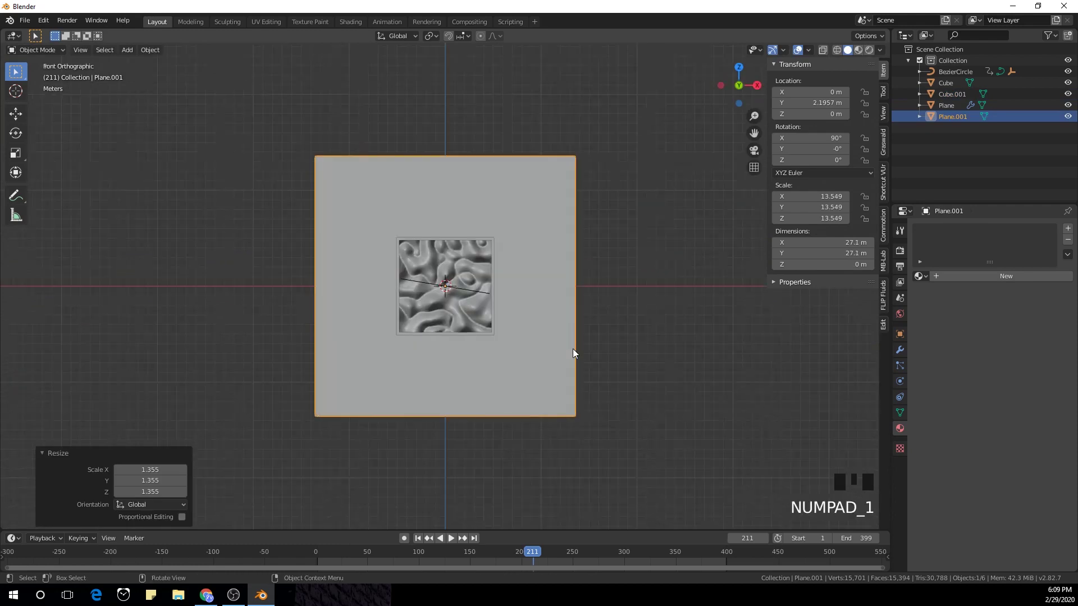
{"action": "key", "text": "shift+a"}
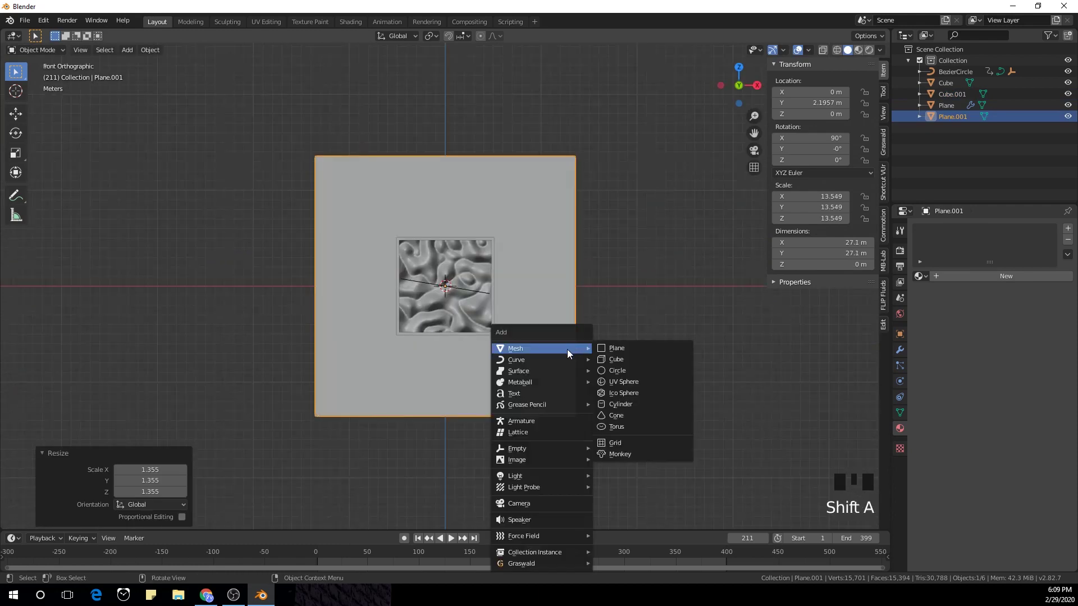
{"action": "left_click", "coordinate": [556, 506]}
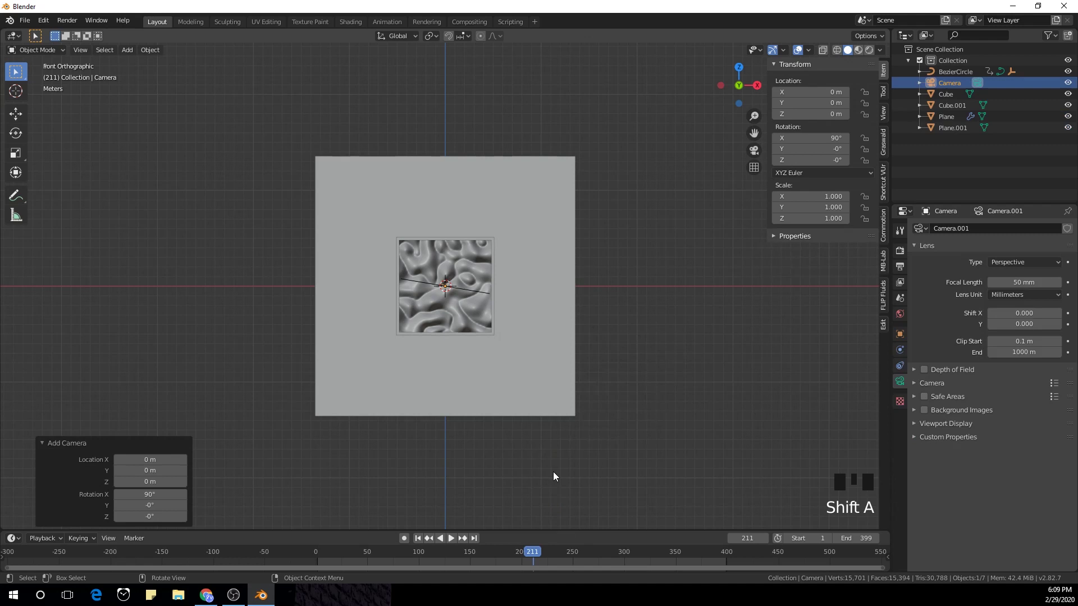
{"action": "key", "text": "ctrl+alt+KP_0"}
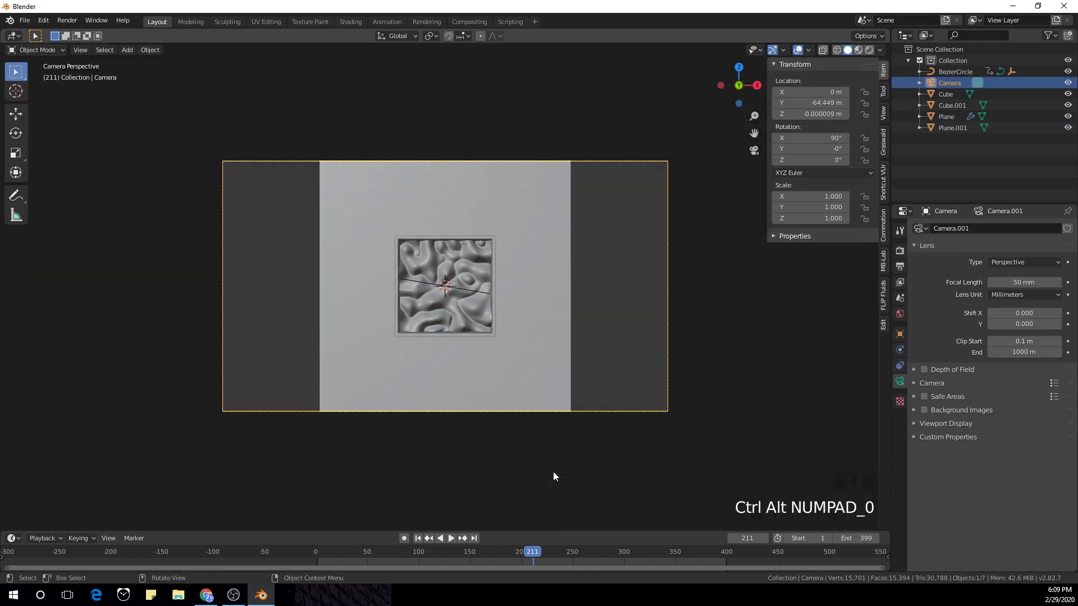
Step: Move the camera about 29.4 m along Y, closer to the framed panel
{"action": "key", "text": "g"}
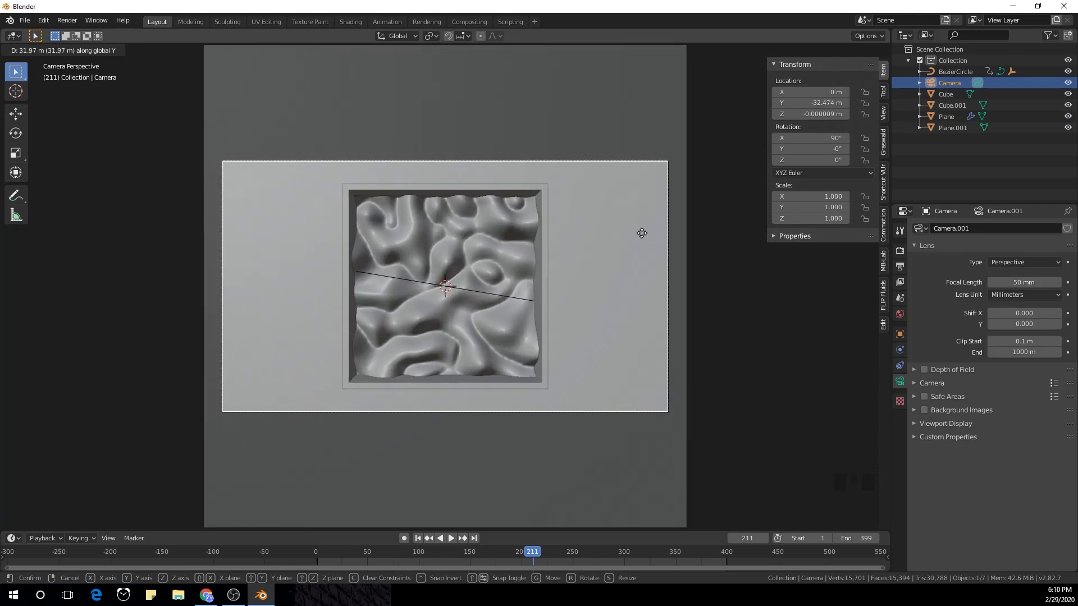
{"action": "left_click", "coordinate": [640, 220]}
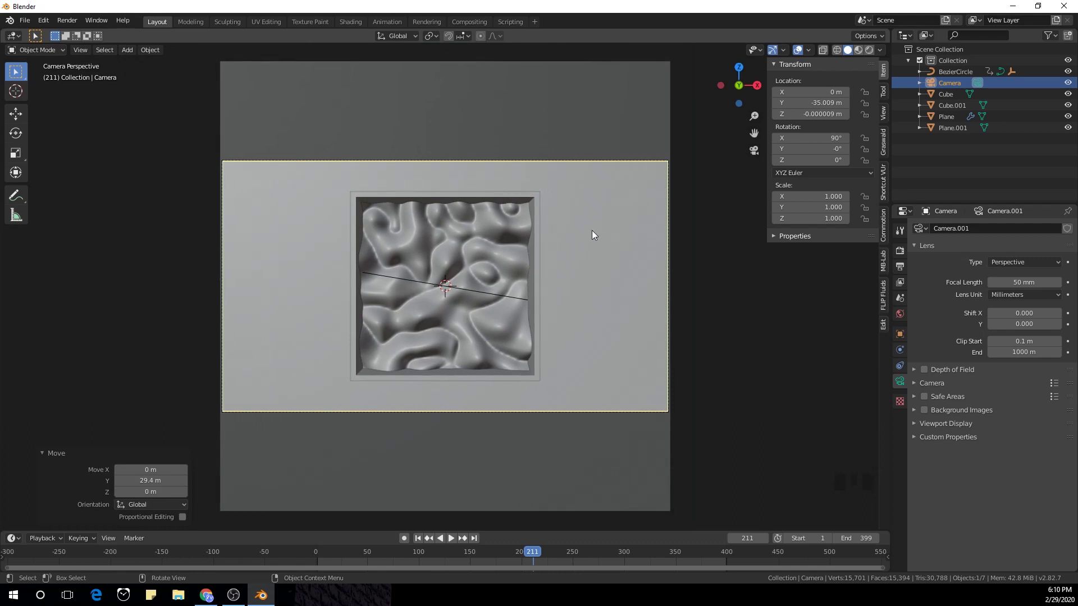
{"action": "key", "text": "shift+a"}
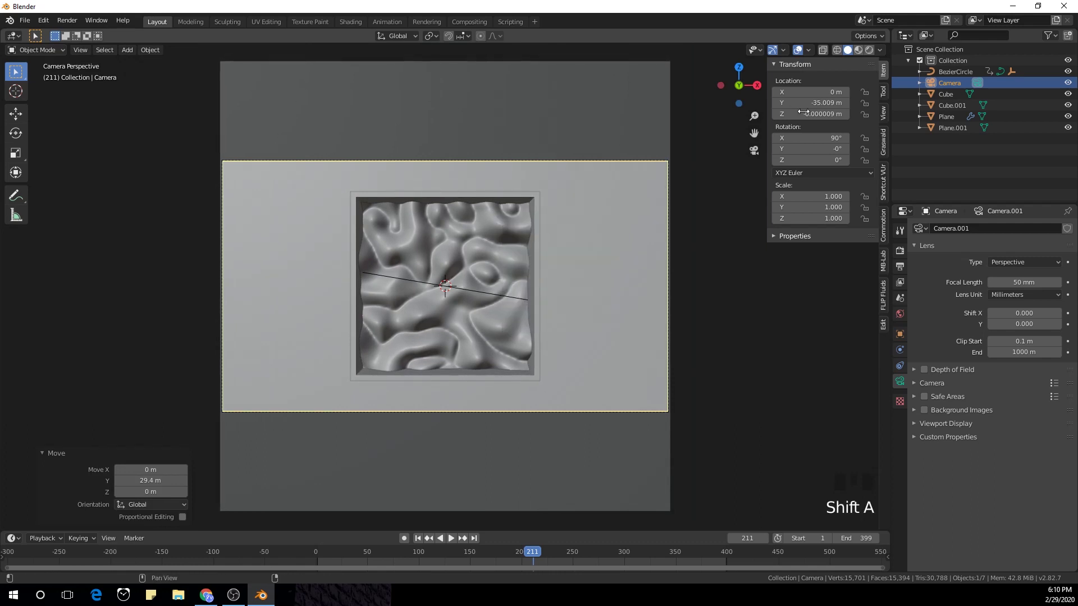
Step: Show the viewport in Rendered shading and set the world background color to black
{"action": "left_click", "coordinate": [868, 51]}
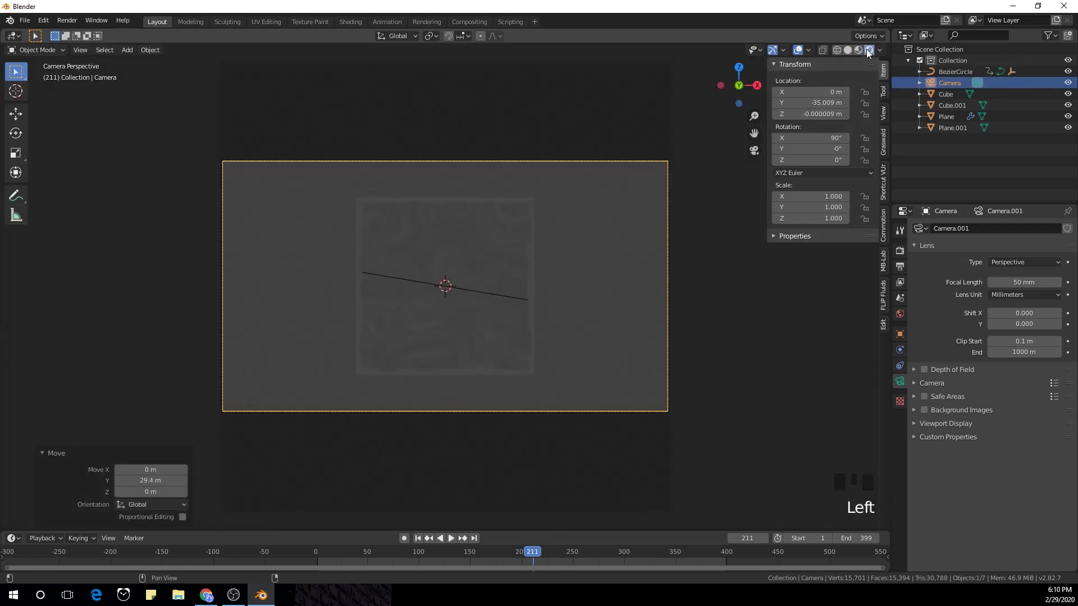
{"action": "left_click", "coordinate": [901, 314]}
{"action": "left_click", "coordinate": [1039, 302]}
{"action": "left_click", "coordinate": [1057, 221]}
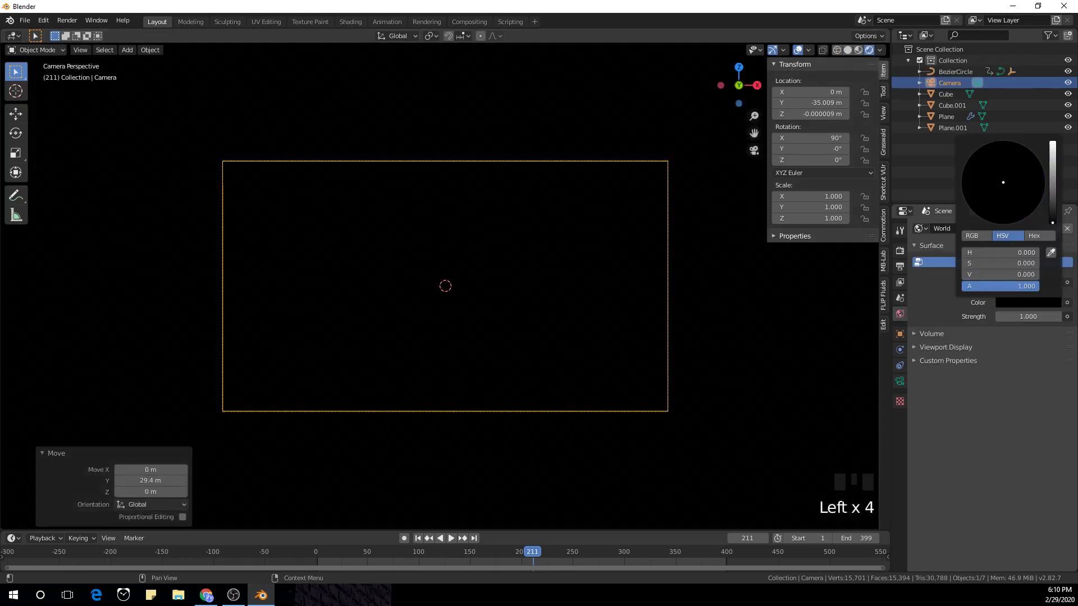
Step: Add an Area light at the scene centre and scale it by 10
{"action": "key", "text": "shift+a"}
{"action": "mouse_move", "coordinate": [581, 275]}
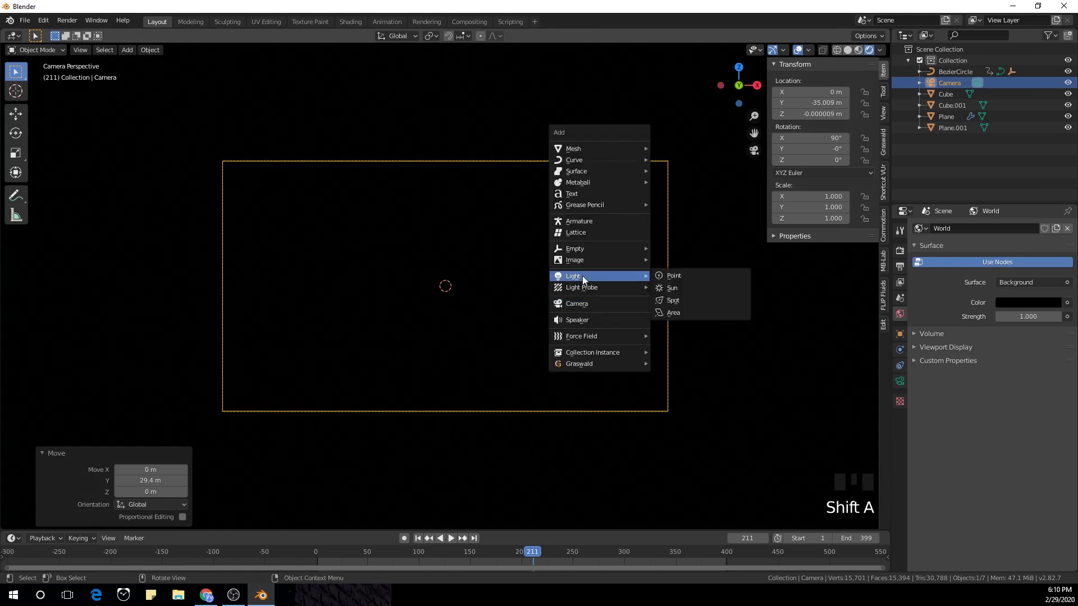
{"action": "left_click", "coordinate": [686, 312]}
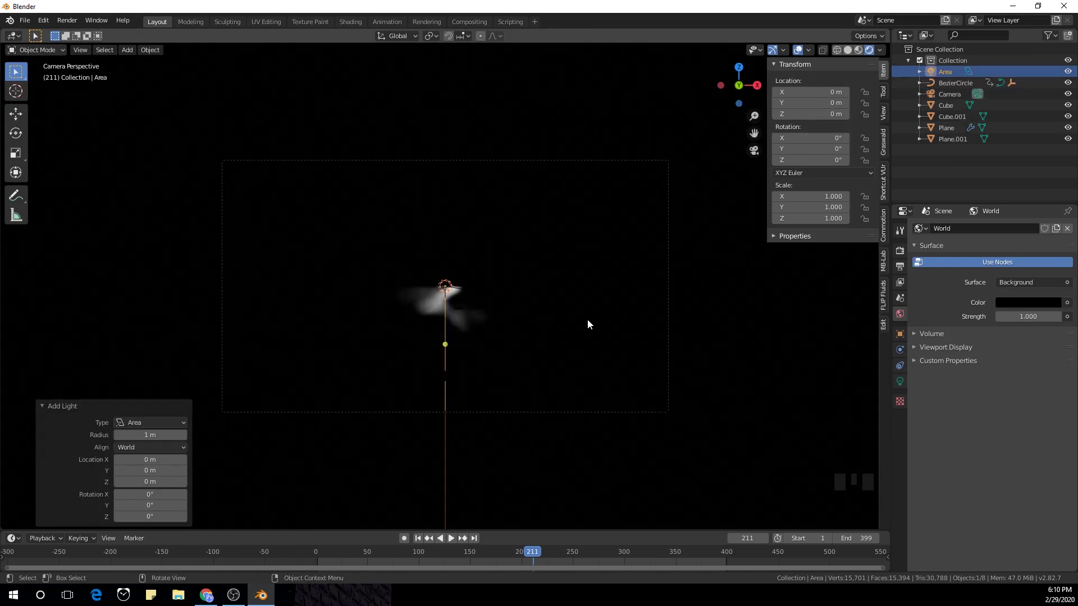
{"action": "key", "text": "s"}
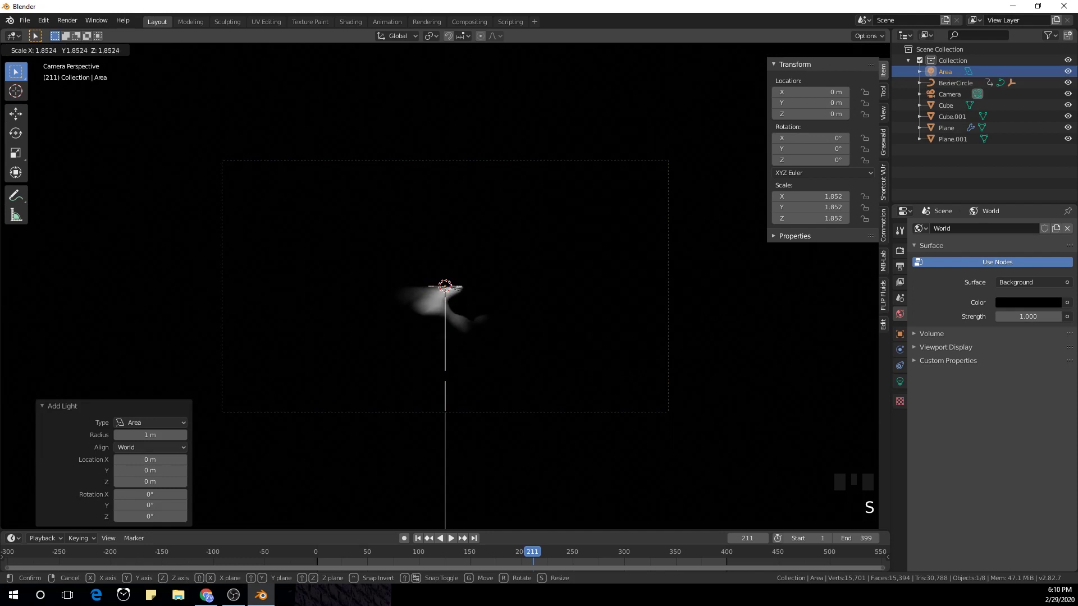
{"action": "right_click", "coordinate": [739, 390]}
{"action": "type", "text": "s10"}
{"action": "key", "text": "Return"}
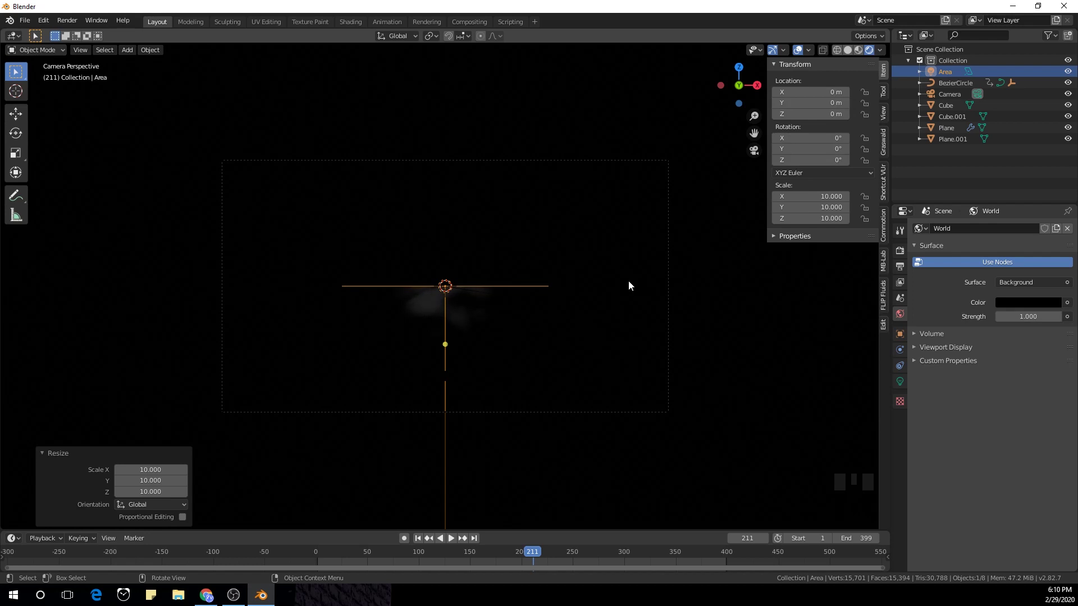
Step: Set the Area light's power to 500 W
{"action": "left_click", "coordinate": [899, 381]}
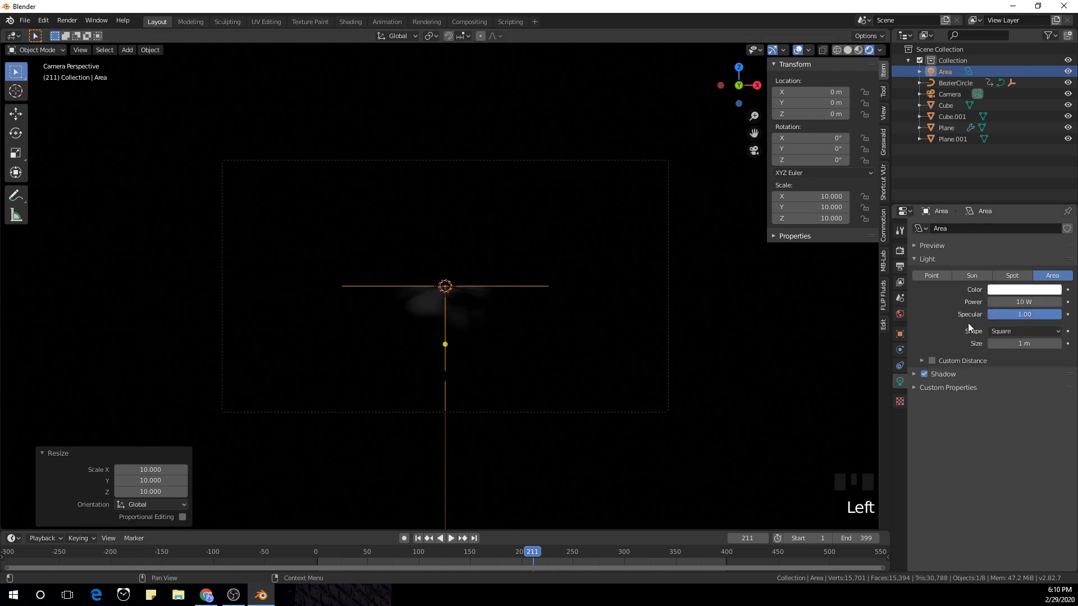
{"action": "left_click", "coordinate": [1010, 301]}
{"action": "type", "text": "500"}
{"action": "key", "text": "Return"}
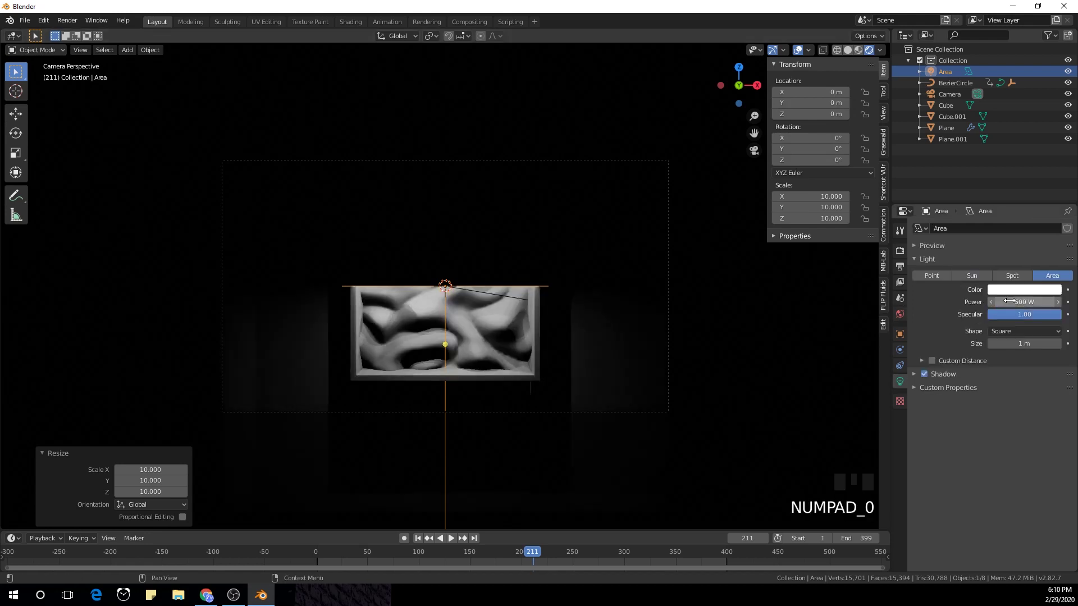
Step: Raise the Area light about 5.82 m along Z, above the framed panel
{"action": "key", "text": "g"}
{"action": "key", "text": "z"}
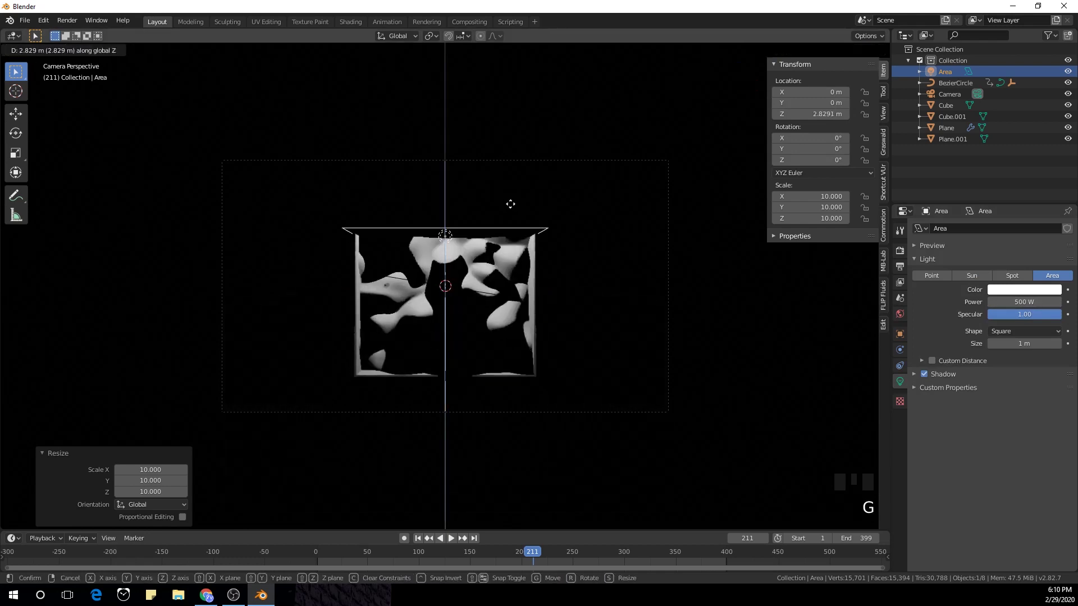
{"action": "left_click", "coordinate": [522, 152]}
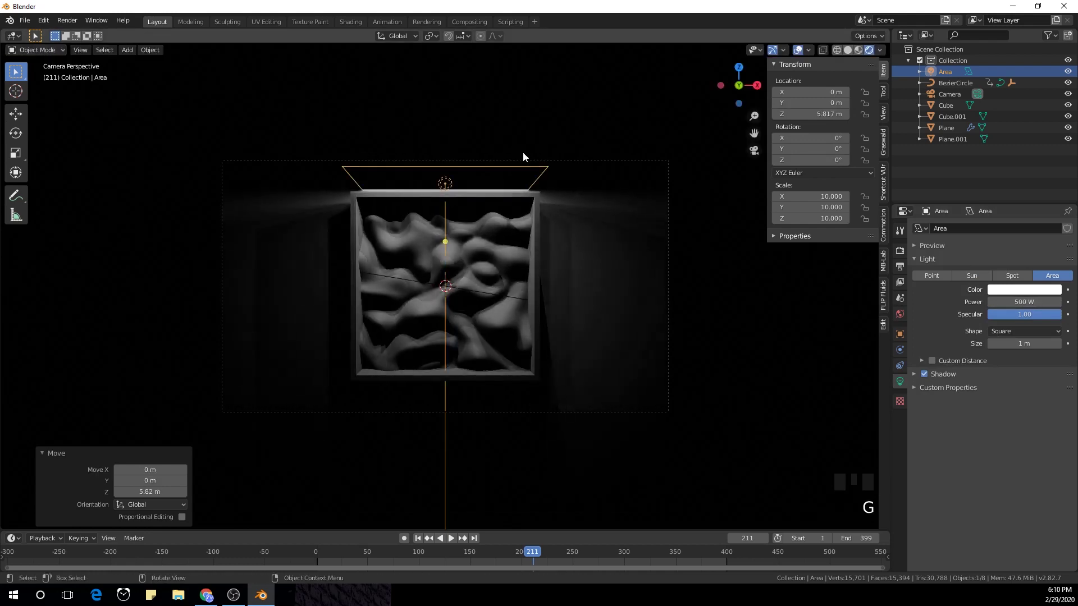
Step: Duplicate the Area light, rotate the copy 90° about Y and place it beyond the panel's right side
{"action": "key", "text": "shift+d"}
{"action": "right_click", "coordinate": [606, 170]}
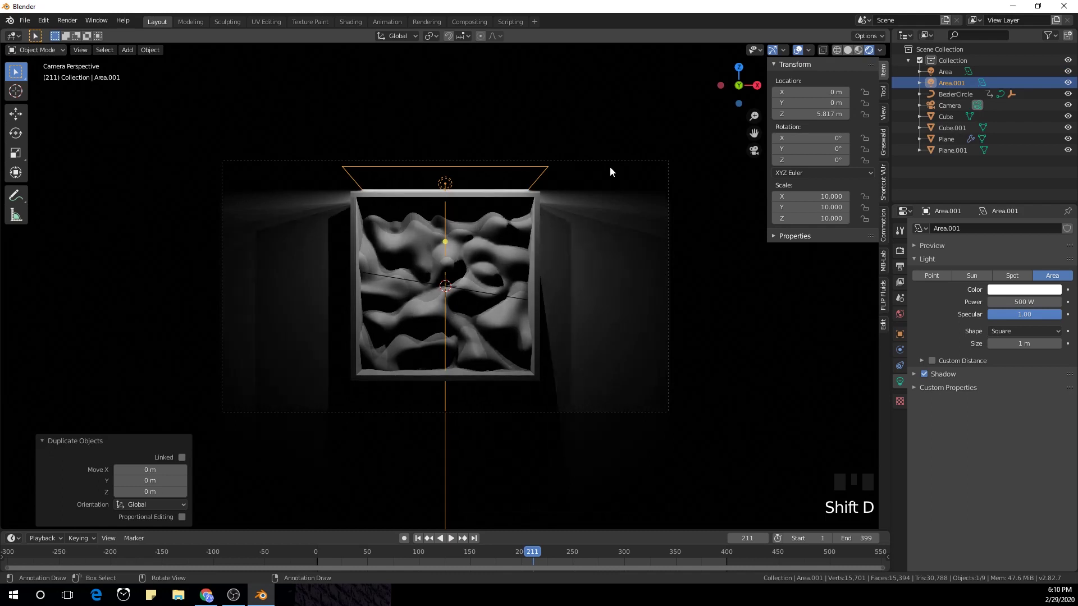
{"action": "type", "text": "ry"}
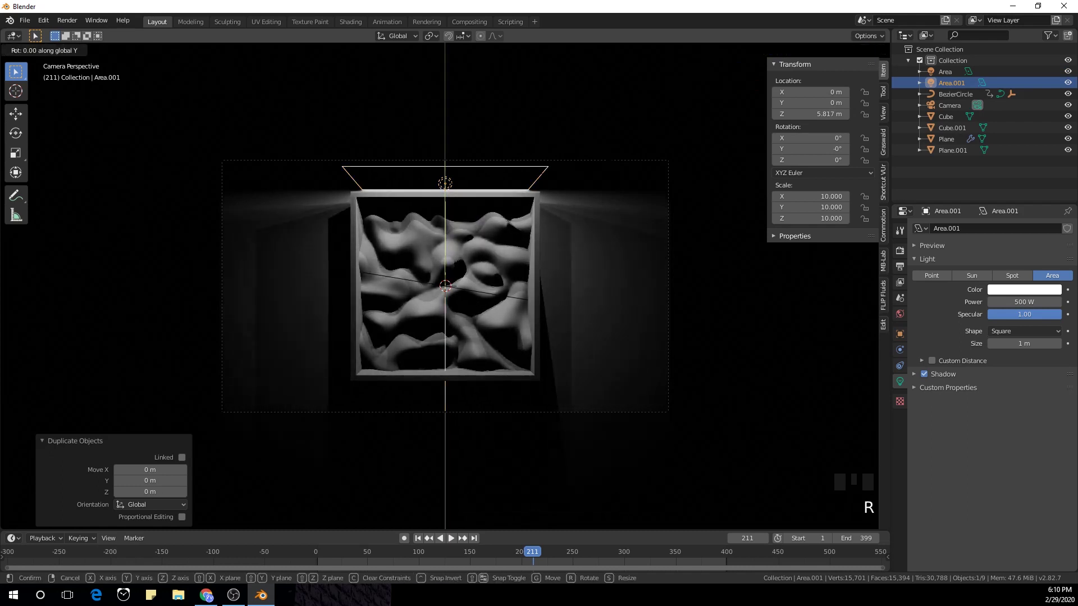
{"action": "type", "text": "90"}
{"action": "key", "text": "Return"}
{"action": "key", "text": "g"}
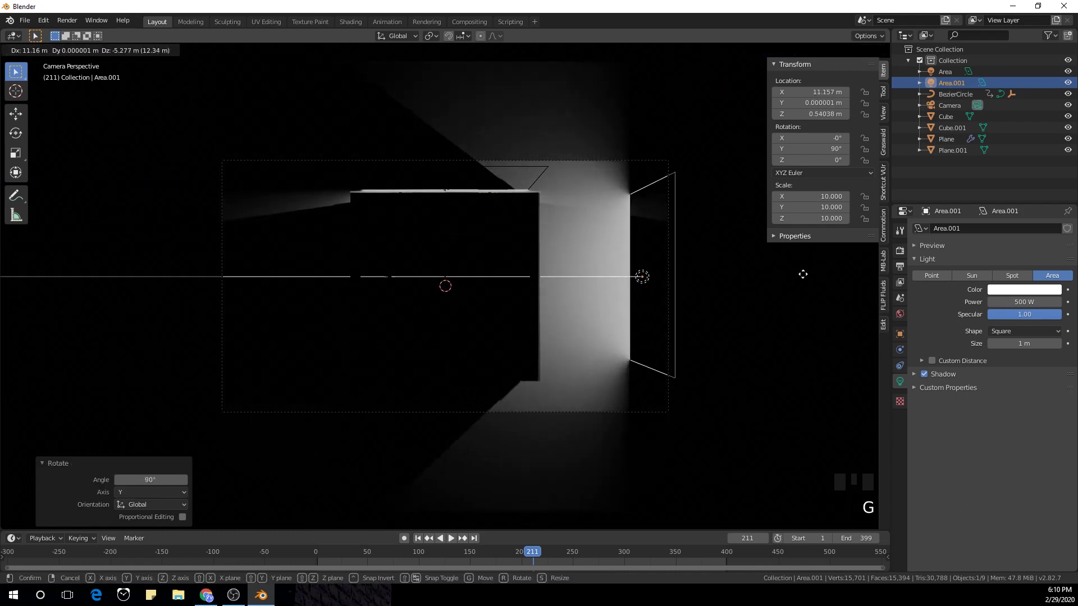
{"action": "left_click", "coordinate": [865, 289]}
Step: Move both Area lights together about -3.83 m along Y, in front of the panel
{"action": "middle_click_drag", "start_coordinate": [866, 289], "coordinate": [706, 356]}
{"action": "left_click", "coordinate": [556, 186], "text": "shift"}
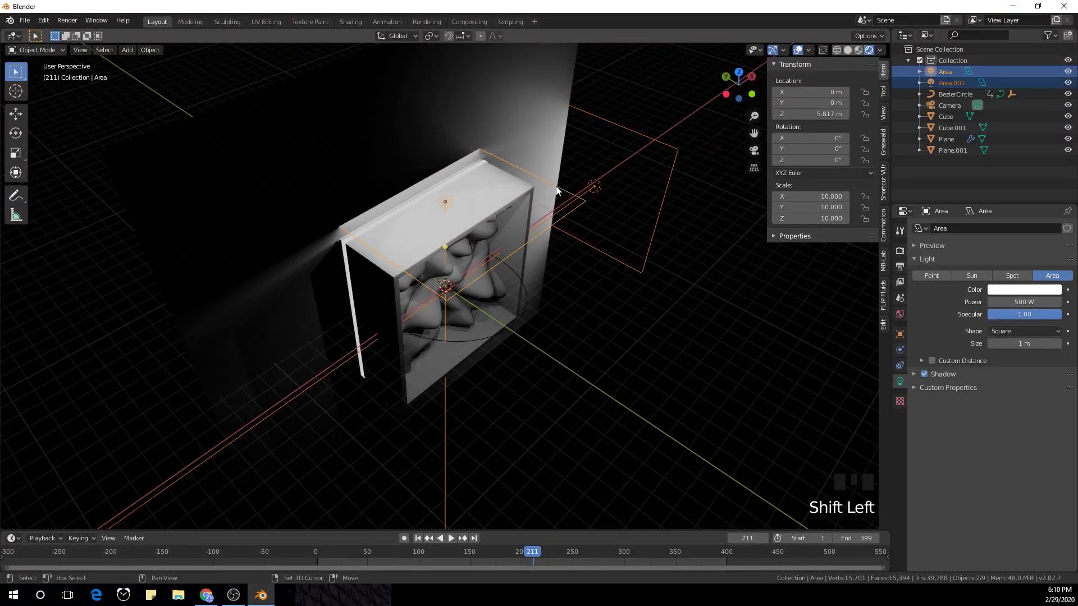
{"action": "key", "text": "g"}
{"action": "key", "text": "y"}
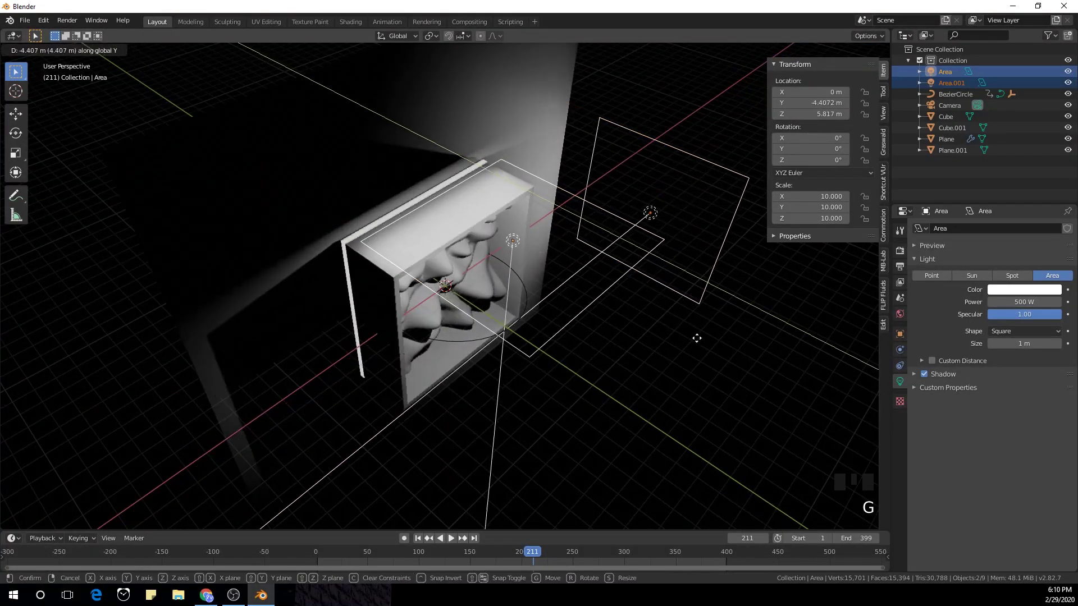
{"action": "left_click", "coordinate": [687, 331]}
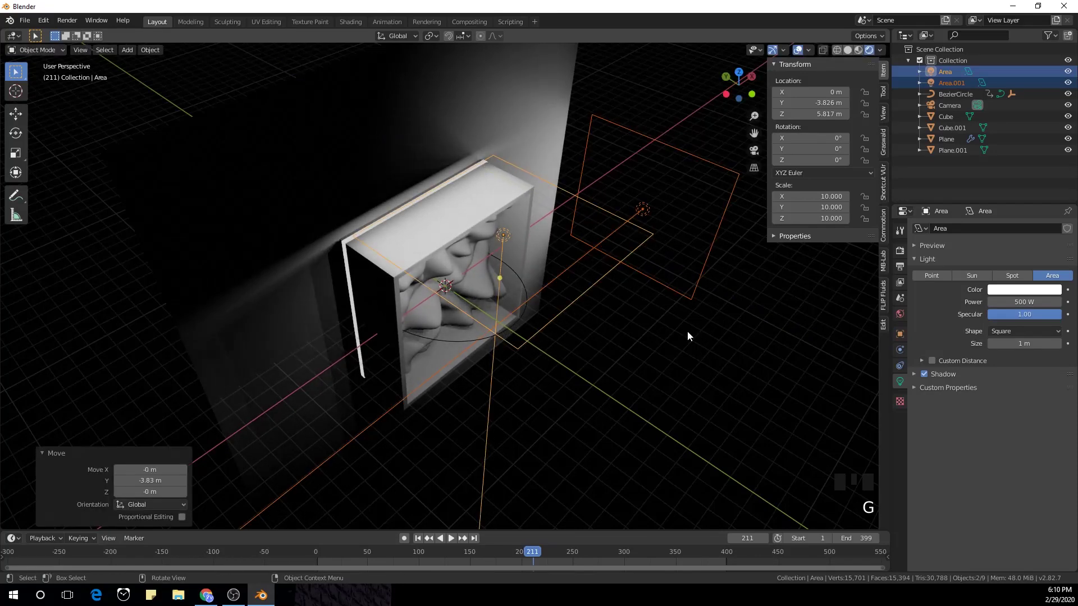
Step: Rotate the upper Area light 45° about the X axis
{"action": "key", "text": "KP_1"}
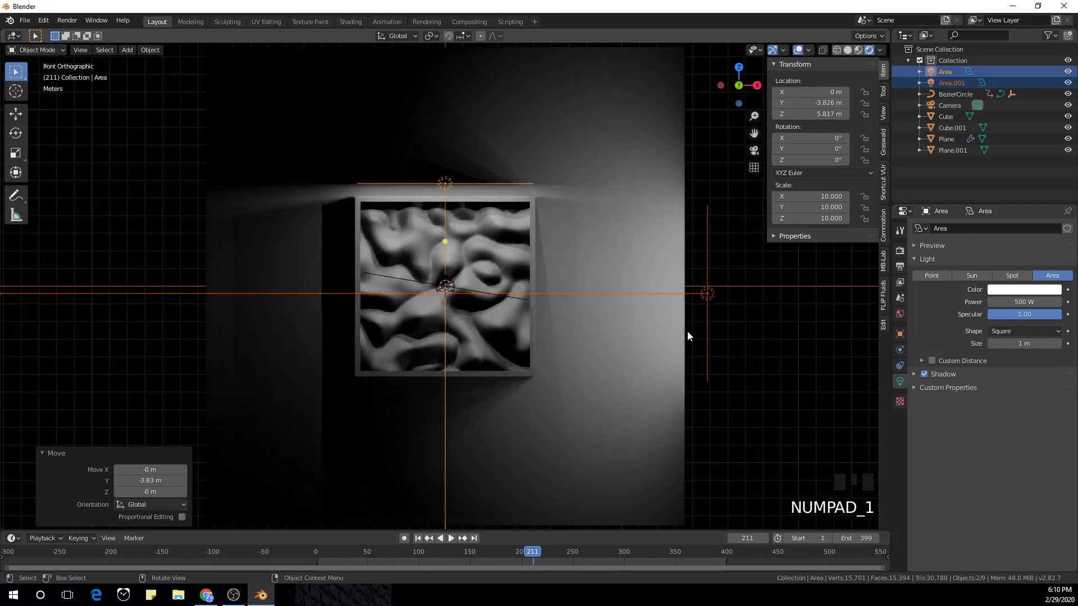
{"action": "left_click", "coordinate": [506, 180]}
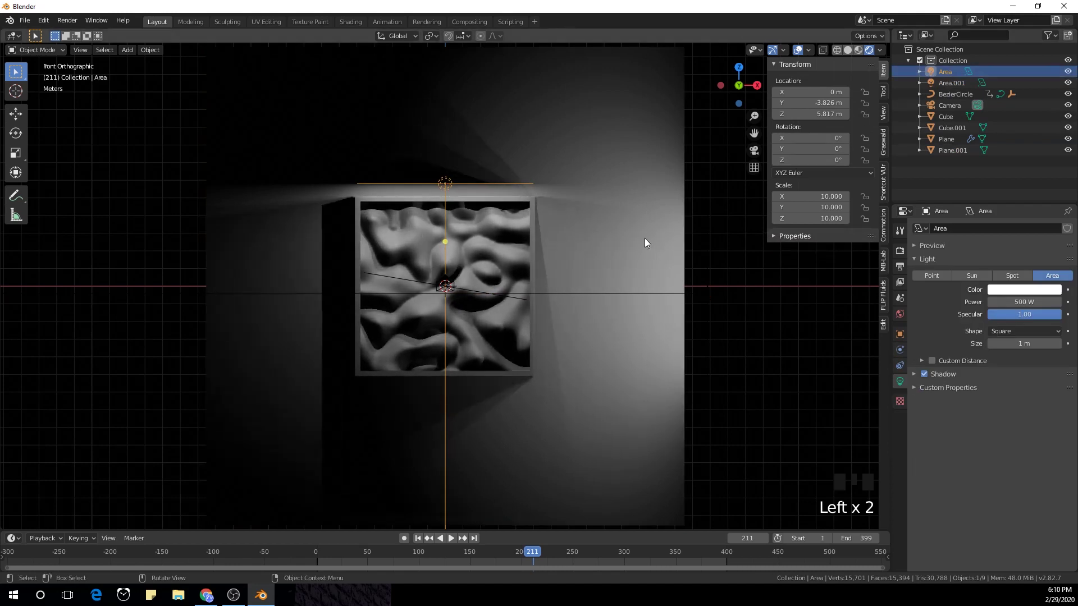
{"action": "key", "text": "r"}
{"action": "key", "text": "x"}
{"action": "key", "text": "4"}
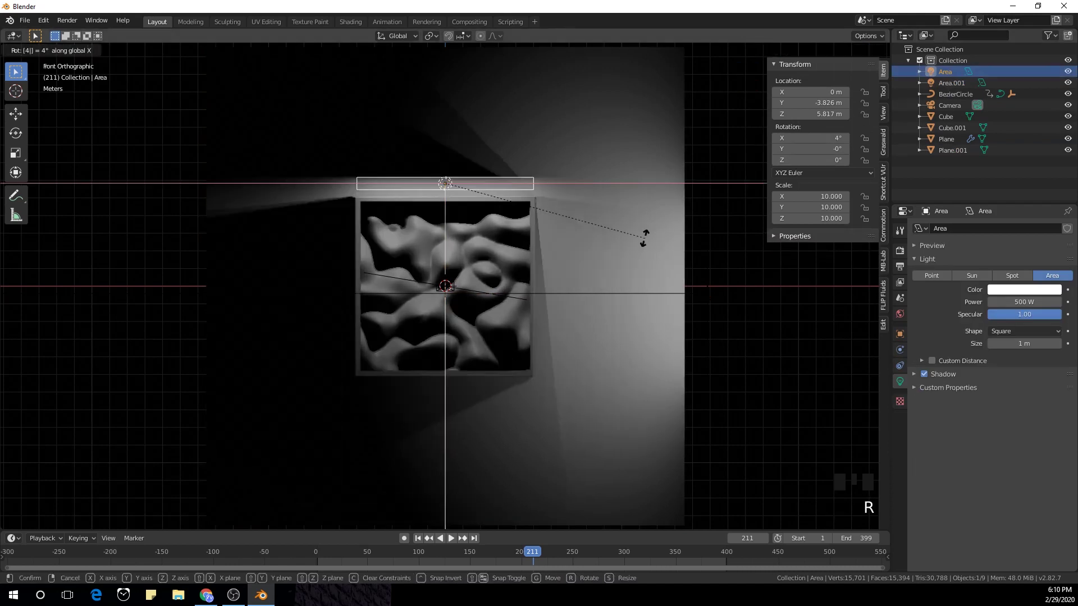
{"action": "key", "text": "5"}
{"action": "key", "text": "Return"}
Step: Move the tilted upper Area light about -1.1 m along Y, farther from the wall
{"action": "middle_click_drag", "start_coordinate": [644, 238], "coordinate": [598, 195]}
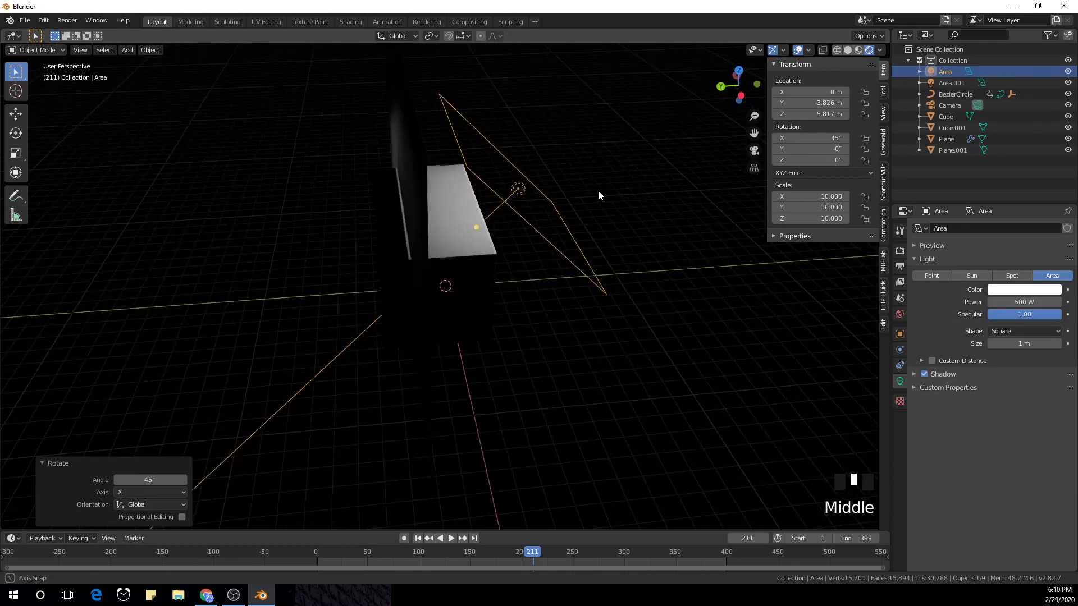
{"action": "key", "text": "g"}
{"action": "key", "text": "y"}
{"action": "left_click", "coordinate": [602, 204]}
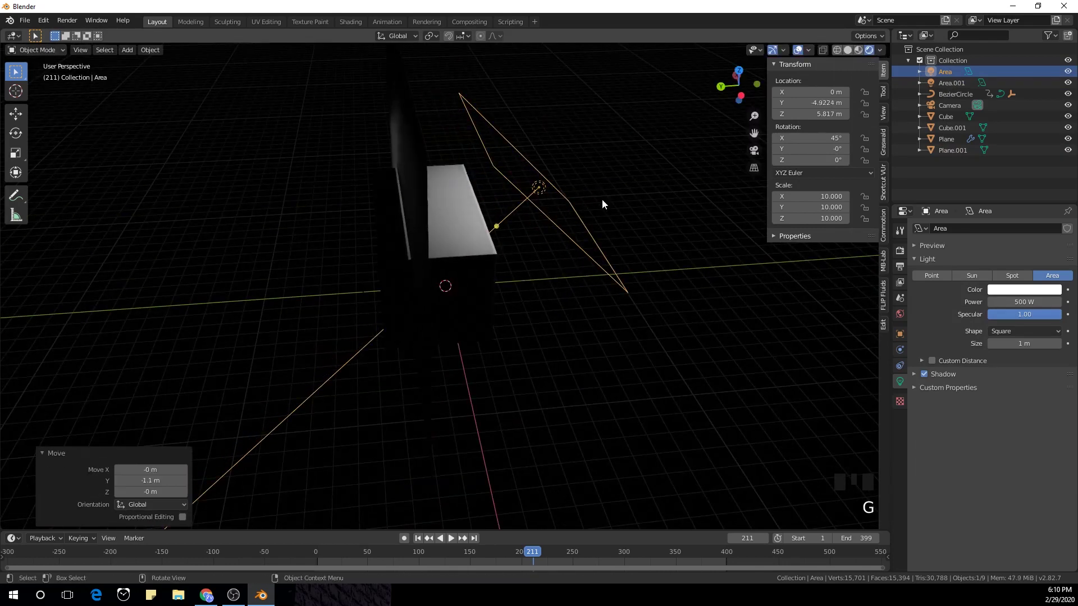
Step: Add a Point light and place it near the panel's upper-right corner, at about X 4.13 m and Z 3.81 m
{"action": "key", "text": "KP_1"}
{"action": "key", "text": "shift+a"}
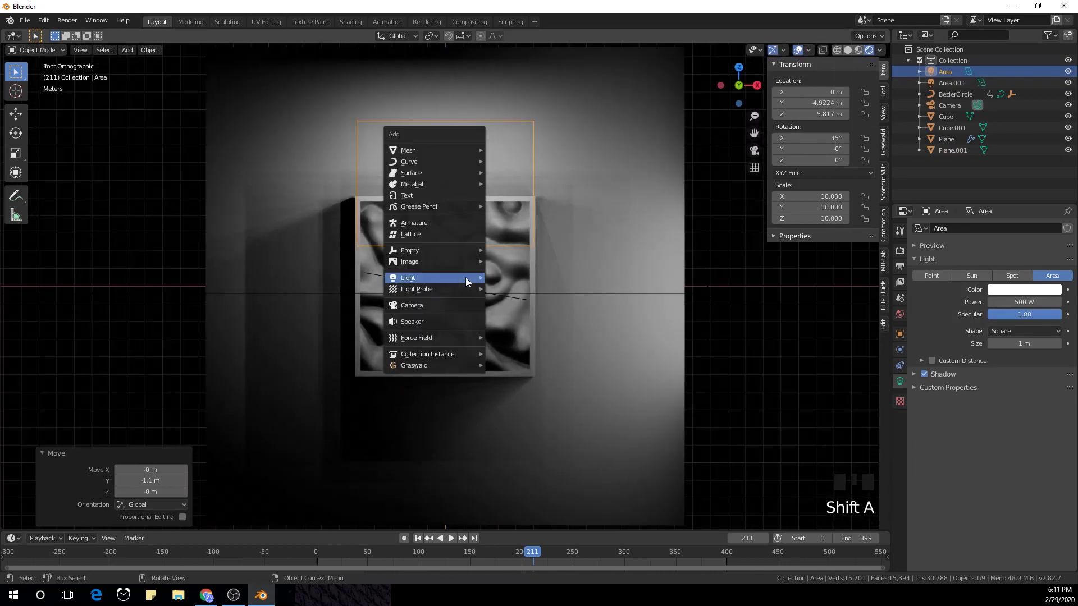
{"action": "mouse_move", "coordinate": [466, 278]}
{"action": "left_click", "coordinate": [519, 279]}
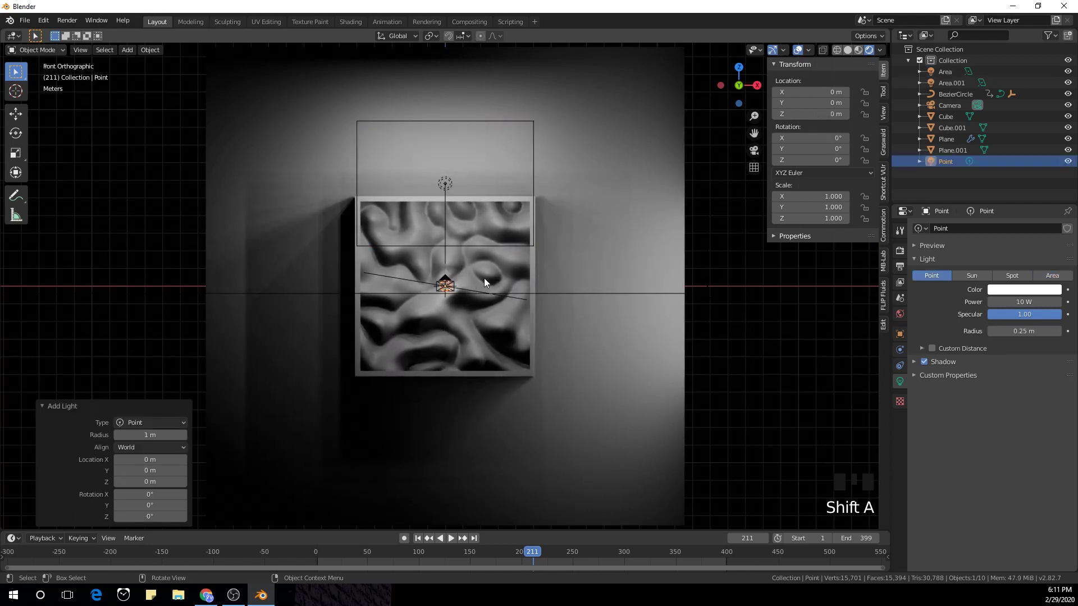
{"action": "key", "text": "g"}
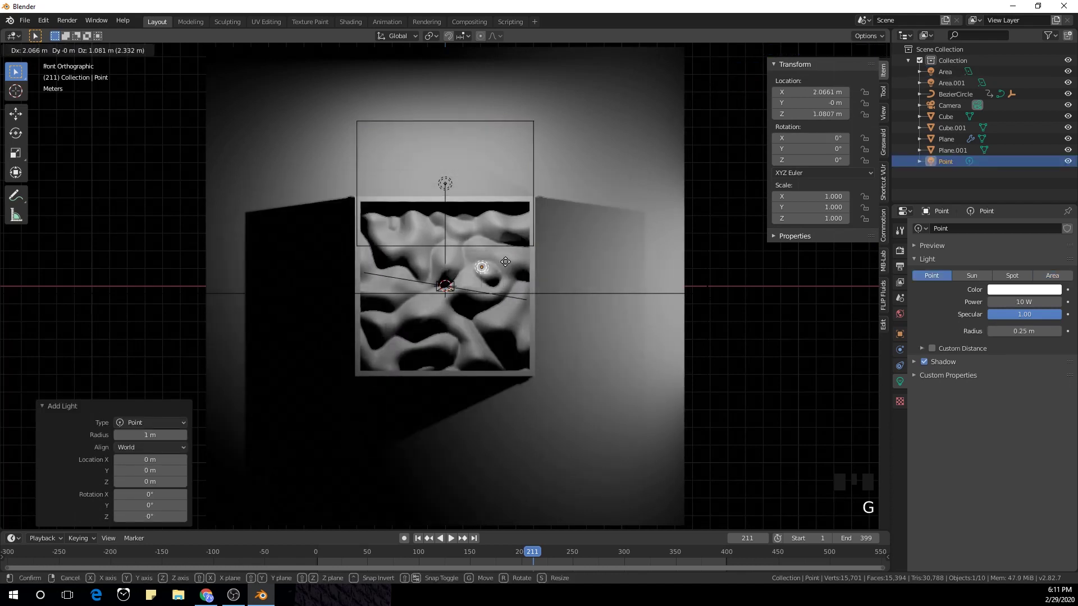
{"action": "left_click", "coordinate": [530, 220]}
Step: Move the Point light about -3.32 m along Y, in front of the panel
{"action": "middle_click_drag", "start_coordinate": [530, 220], "coordinate": [628, 315]}
{"action": "key", "text": "g"}
{"action": "key", "text": "y"}
{"action": "left_click", "coordinate": [674, 346]}
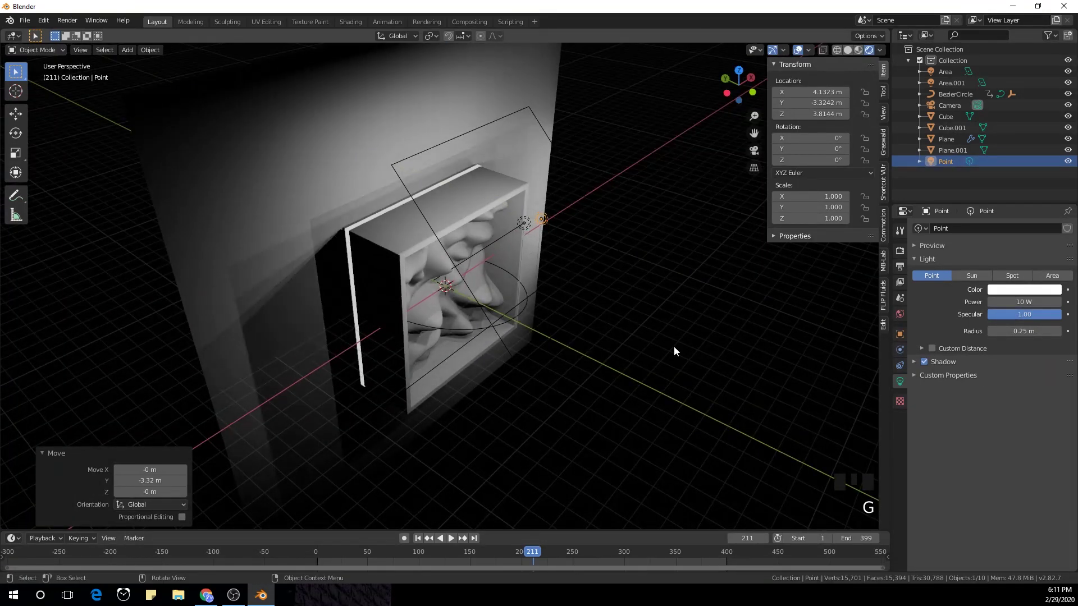
Step: Set the Point light's power to 500 W
{"action": "middle_click_drag", "start_coordinate": [674, 346], "coordinate": [981, 298]}
{"action": "left_click", "coordinate": [1005, 302]}
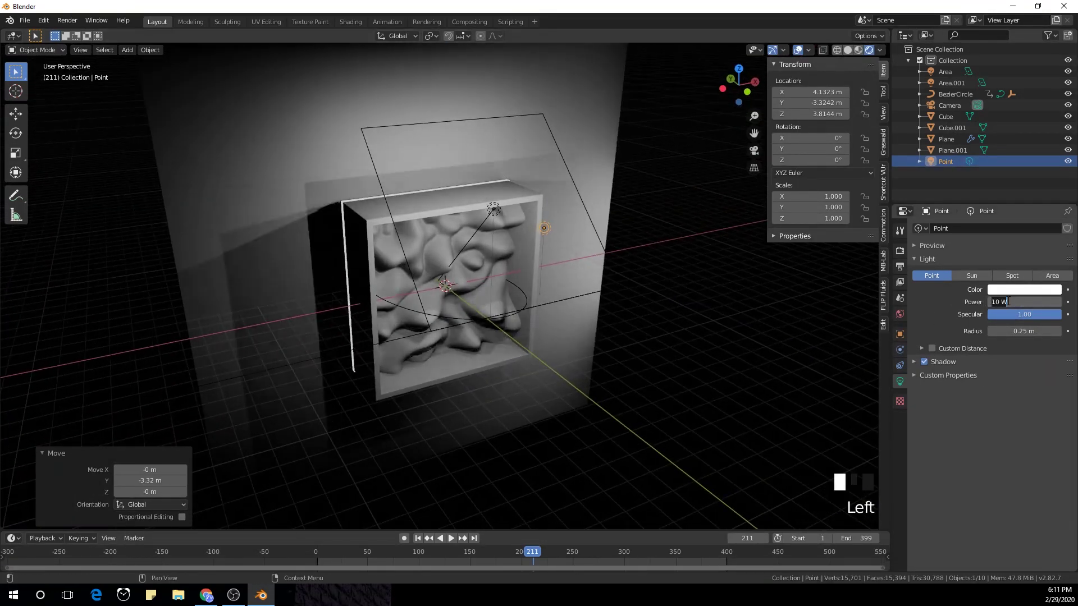
{"action": "type", "text": "500"}
{"action": "key", "text": "Return"}
Step: Give the displaced plane inside the frame a new material and set its roughness to 0.1
{"action": "key", "text": "KP_1"}
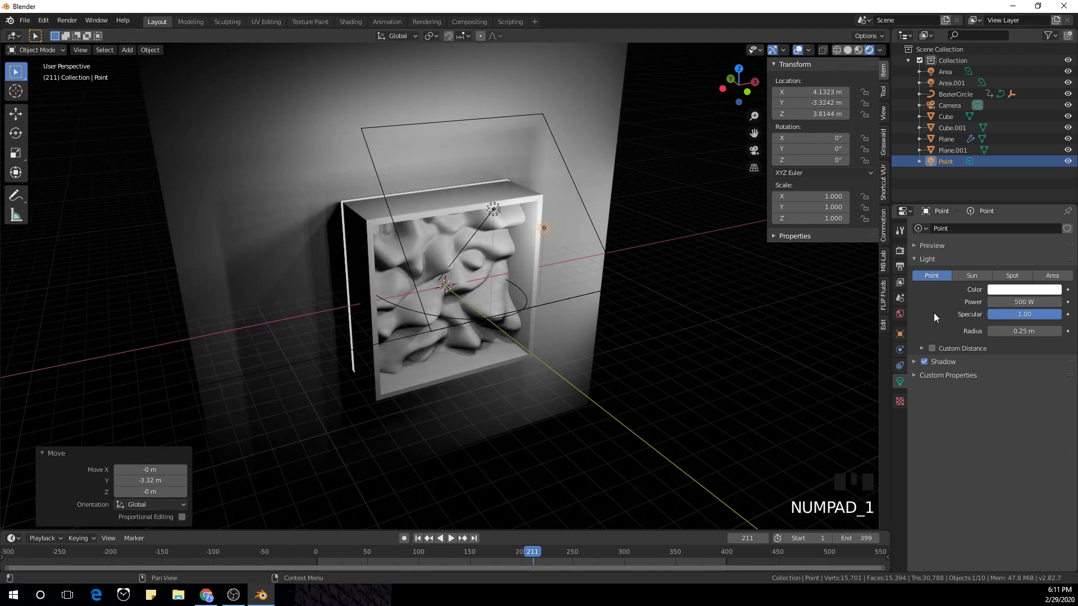
{"action": "left_click", "coordinate": [756, 343]}
{"action": "key", "text": "KP_1"}
{"action": "scroll", "coordinate": [538, 353], "scroll_direction": "up", "scroll_amount": 3}
{"action": "left_click", "coordinate": [527, 327]}
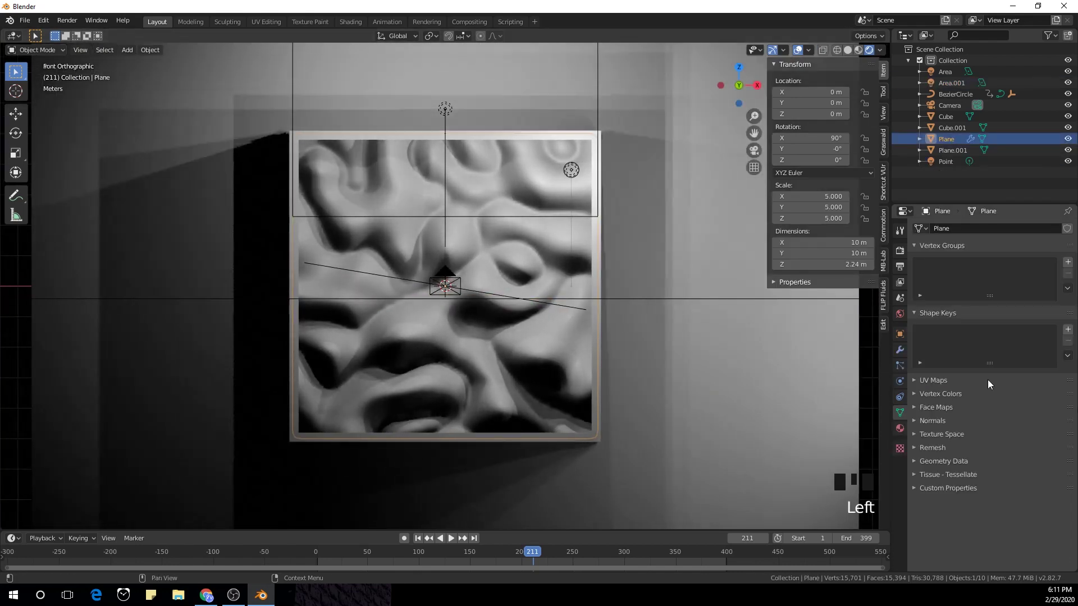
{"action": "key", "text": "g"}
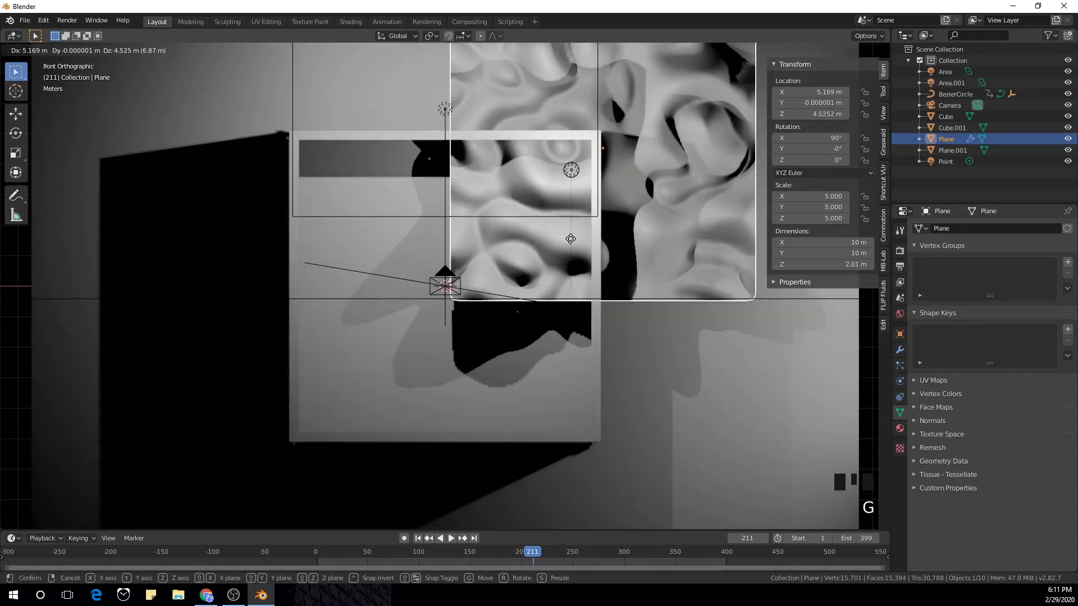
{"action": "right_click", "coordinate": [890, 410]}
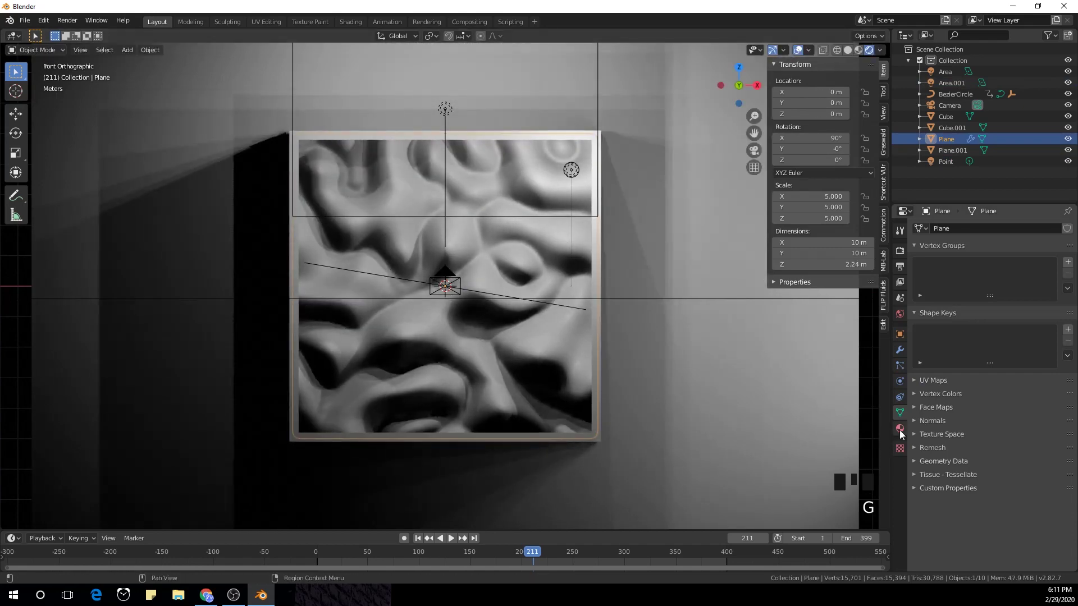
{"action": "left_click", "coordinate": [900, 430]}
{"action": "left_click", "coordinate": [990, 275]}
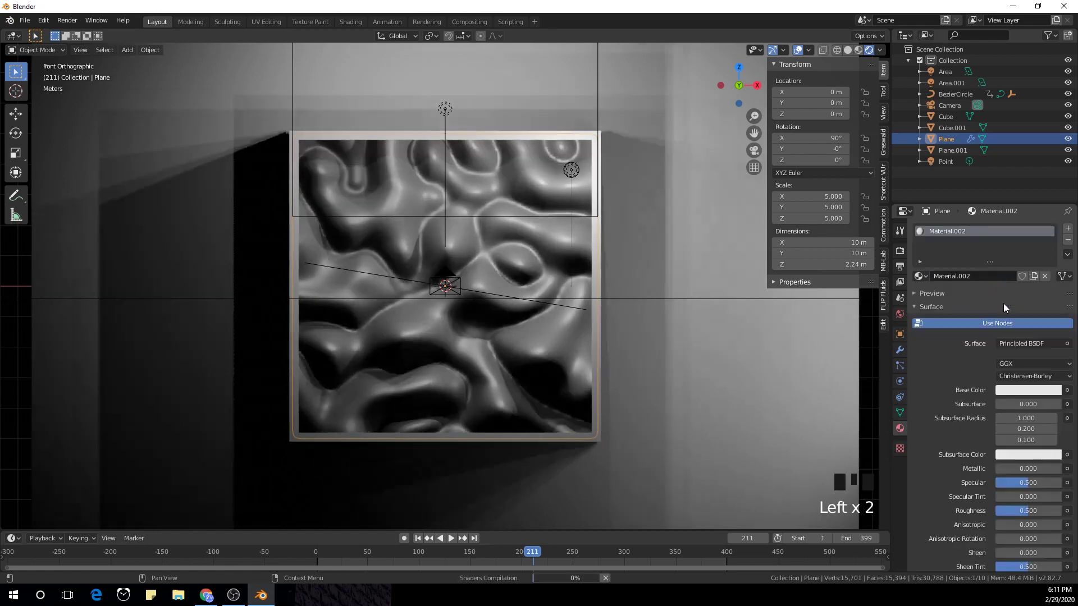
{"action": "left_click_drag", "start_coordinate": [1022, 510], "coordinate": [1018, 514]}
{"action": "left_click", "coordinate": [1018, 512]}
{"action": "type", "text": "0.1"}
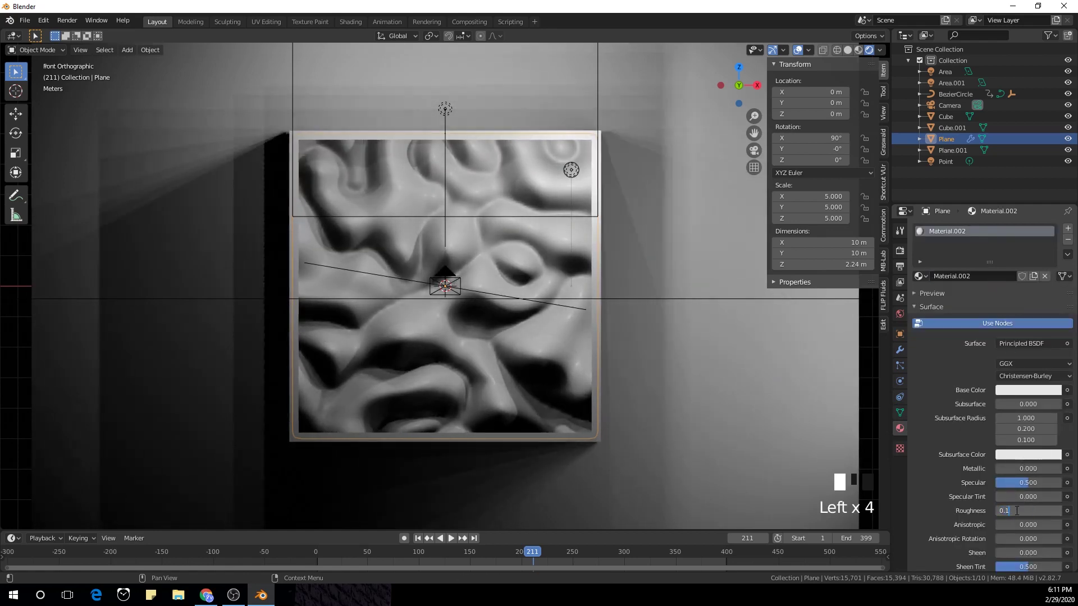
Step: Play the animation briefly to check the glossy displaced surface, and stop the playback
{"action": "scroll", "coordinate": [631, 350], "scroll_direction": "down", "scroll_amount": 4}
{"action": "key", "text": "space"}
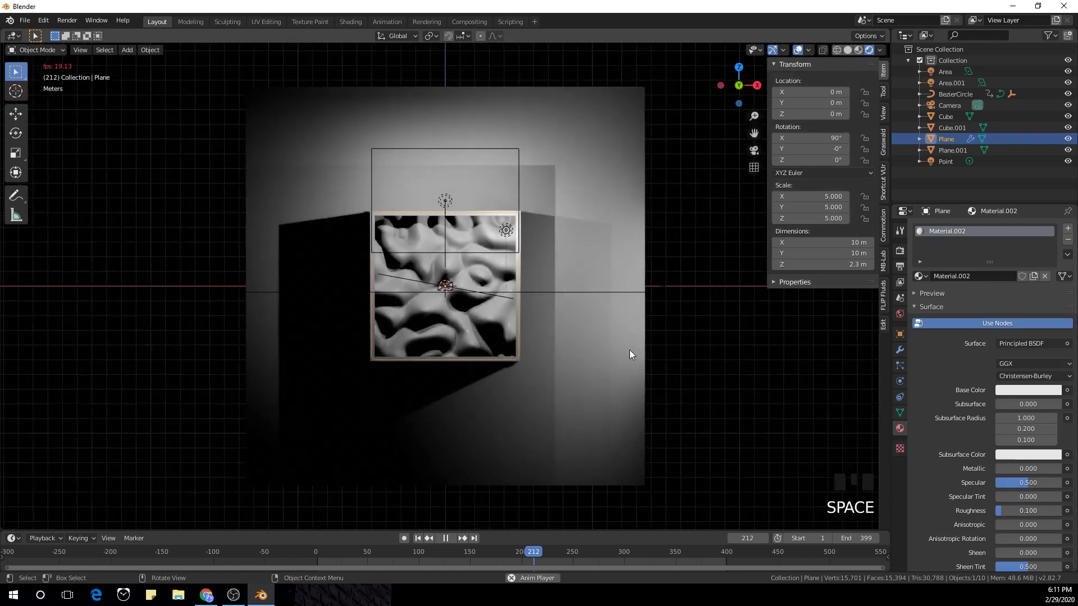
{"action": "scroll", "coordinate": [555, 328], "scroll_direction": "up", "scroll_amount": 2}
{"action": "key", "text": "space"}
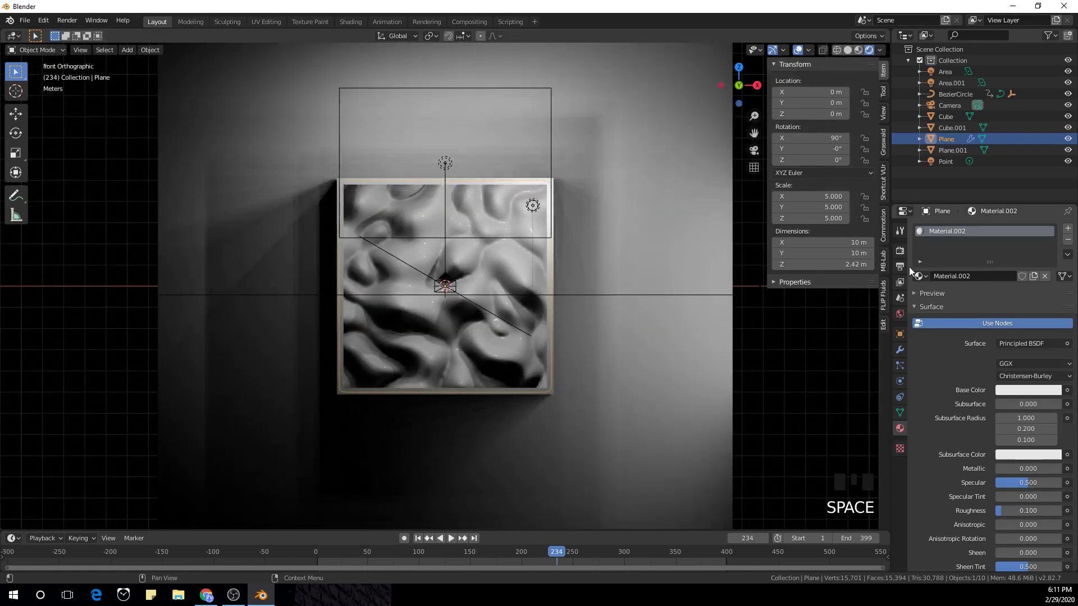
Step: Enable Ambient Occlusion, Bloom and Screen Space Reflections in the Eevee render settings
{"action": "left_click", "coordinate": [900, 252]}
{"action": "left_click", "coordinate": [929, 304]}
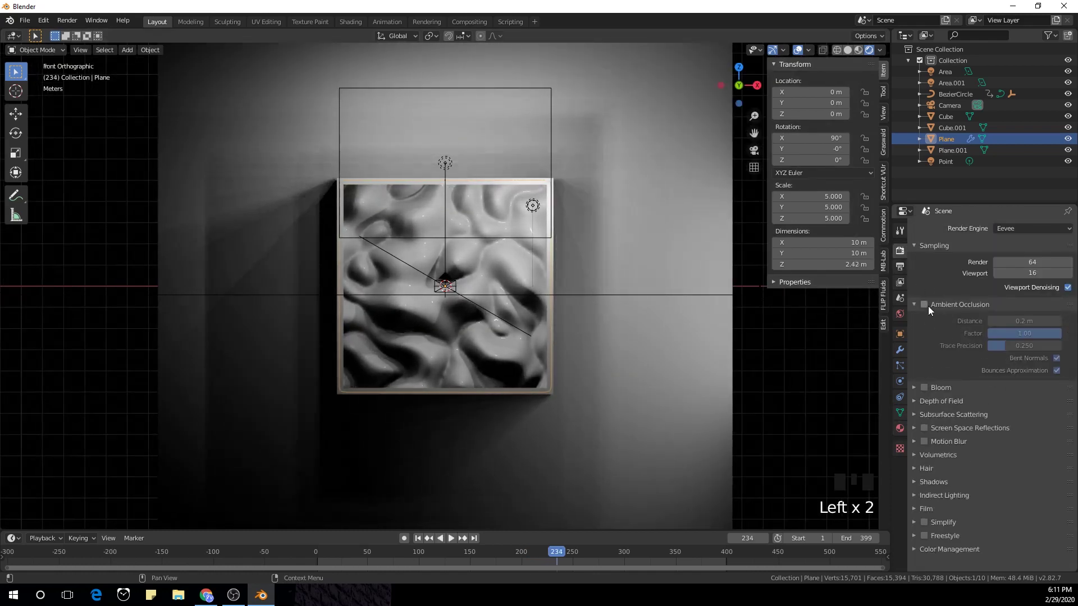
{"action": "left_click", "coordinate": [924, 304]}
{"action": "left_click", "coordinate": [914, 305]}
{"action": "left_click", "coordinate": [924, 318]}
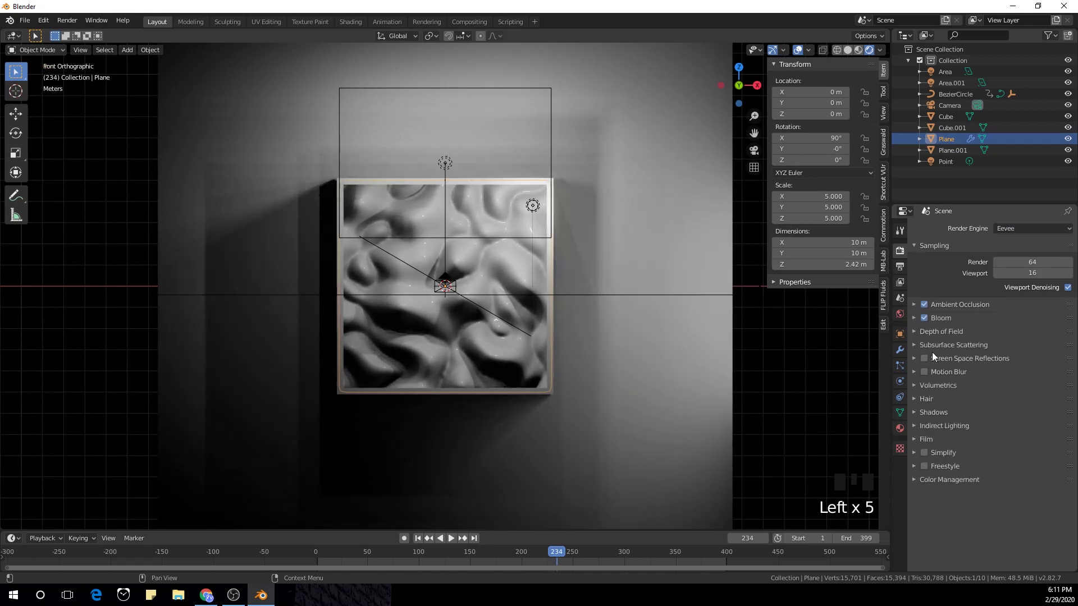
{"action": "left_click", "coordinate": [925, 359]}
Step: Enable High Bitdepth for the Eevee shadows
{"action": "left_click", "coordinate": [954, 412]}
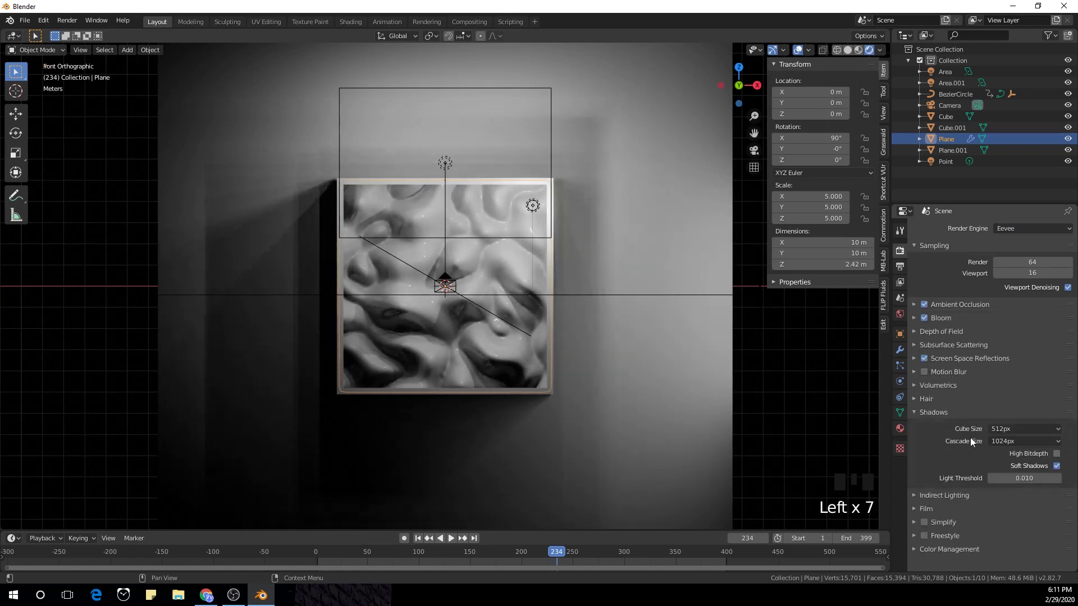
{"action": "left_click", "coordinate": [1055, 454]}
{"action": "scroll", "coordinate": [625, 267], "scroll_direction": "up", "scroll_amount": 2}
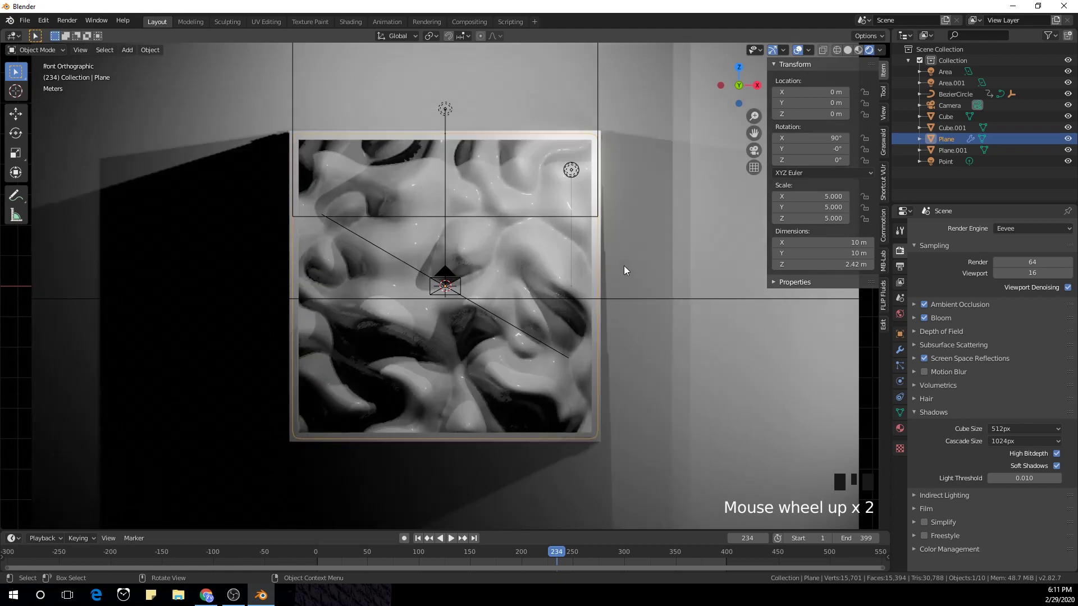
{"action": "scroll", "coordinate": [624, 265], "scroll_direction": "up", "scroll_amount": 1}
Step: Brighten the world background color to a dark grey with a value of about 0.127 and view the scene through the camera
{"action": "left_click", "coordinate": [901, 314]}
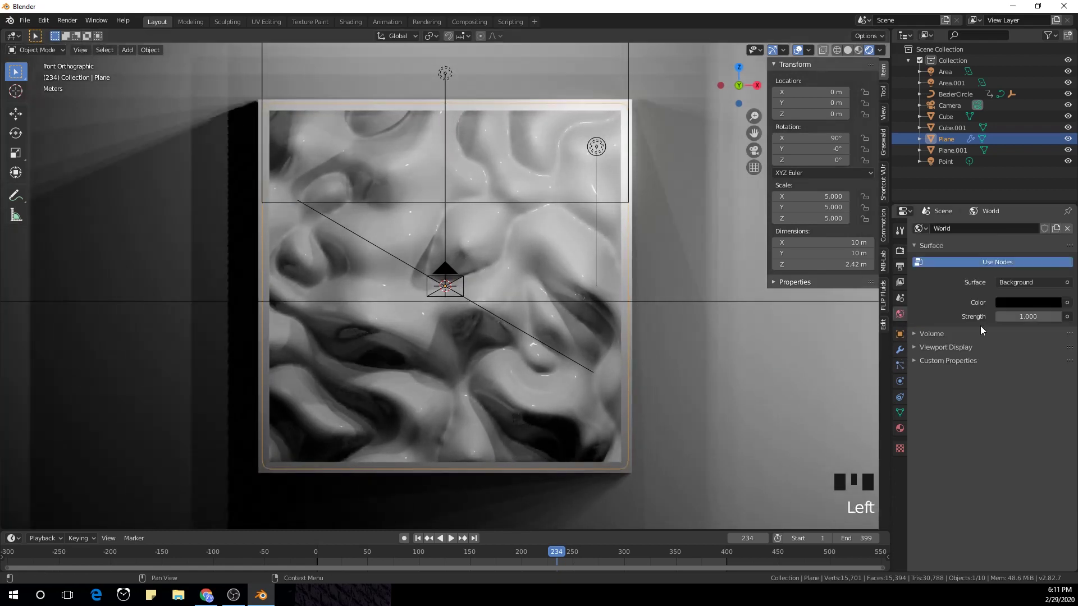
{"action": "left_click", "coordinate": [1039, 303]}
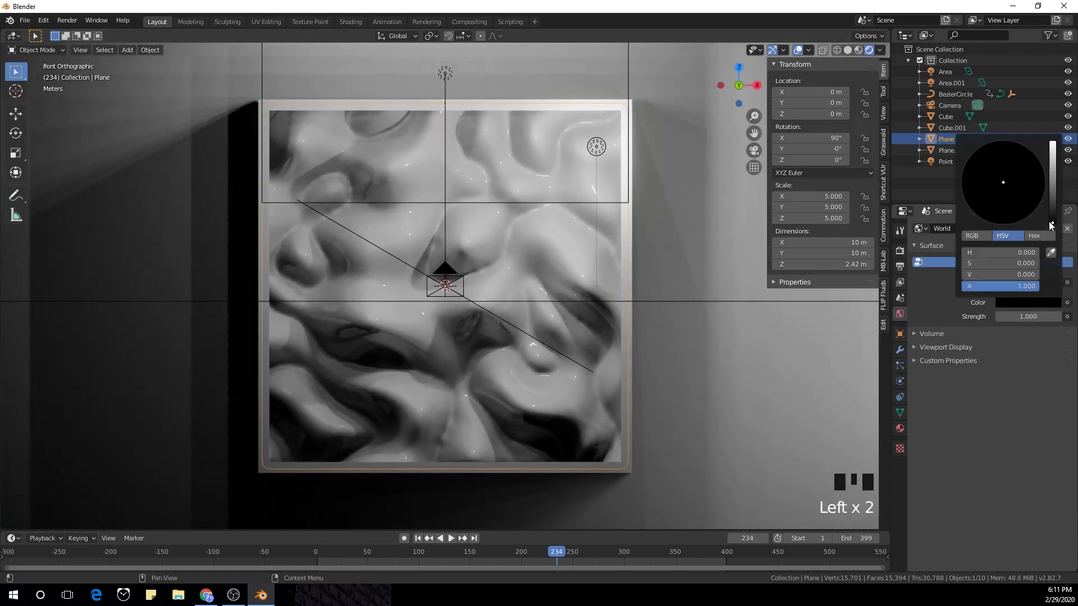
{"action": "scroll", "coordinate": [999, 162], "scroll_direction": "up", "scroll_amount": 3}
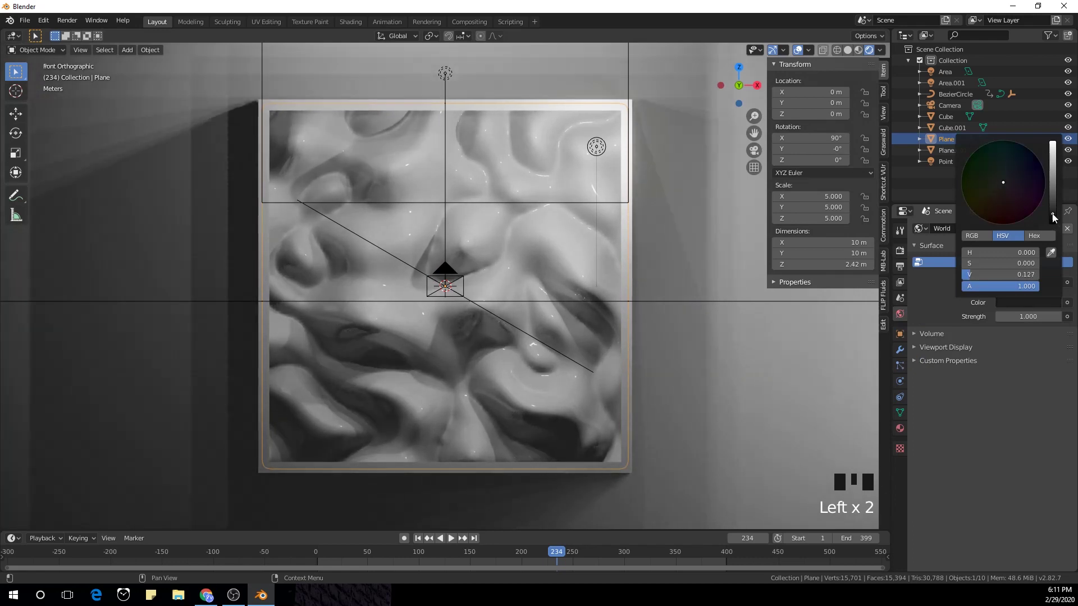
{"action": "scroll", "coordinate": [742, 369], "scroll_direction": "down", "scroll_amount": 5}
{"action": "scroll", "coordinate": [734, 375], "scroll_direction": "up", "scroll_amount": 5}
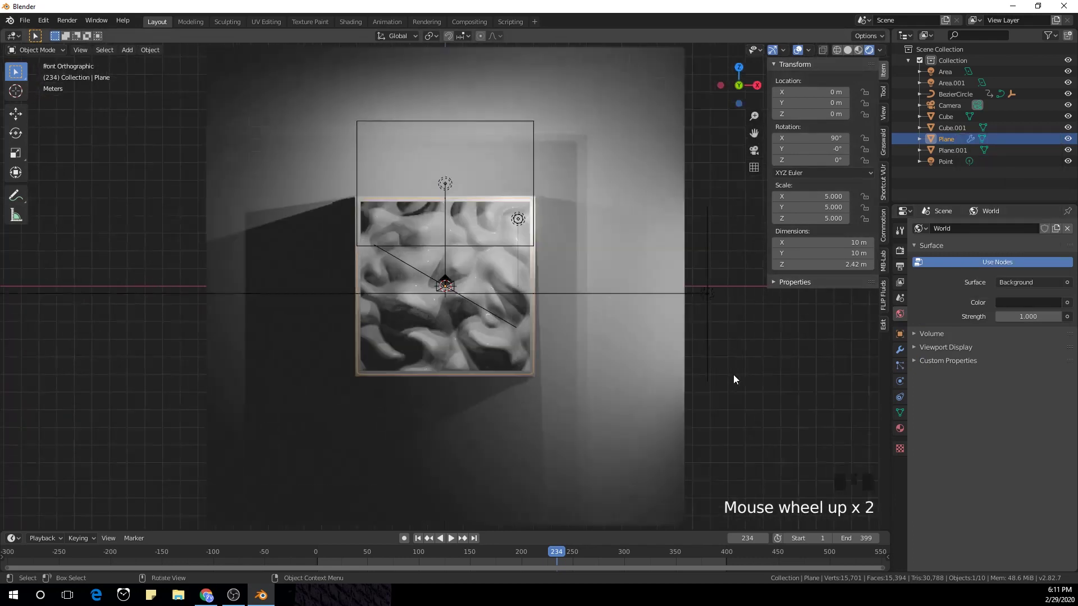
{"action": "key", "text": "KP_0"}
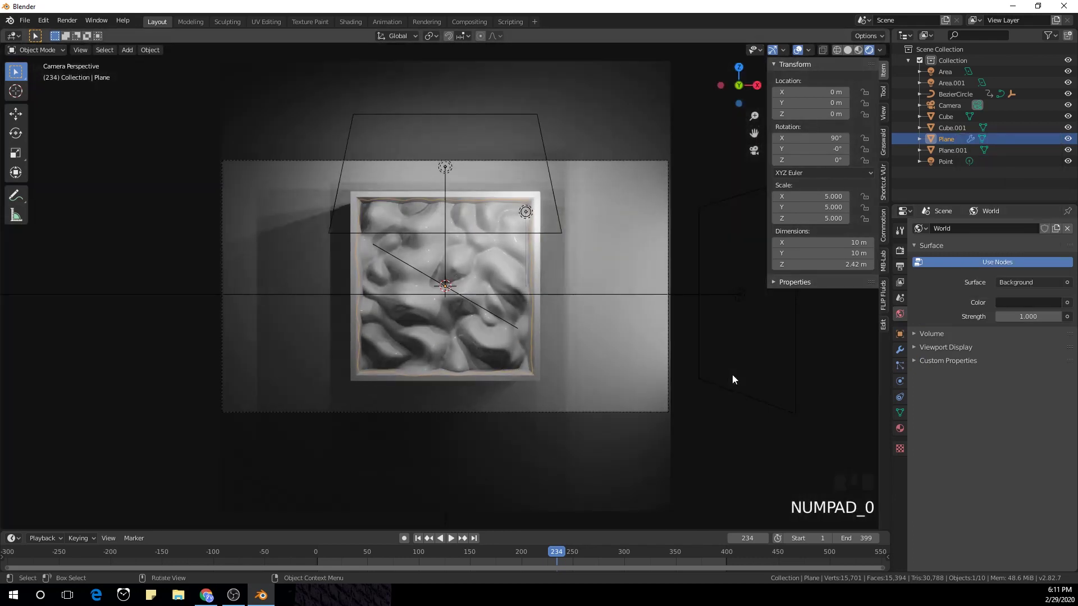
Step: Return to the render properties of the scene and look at the available render engines
{"action": "left_click", "coordinate": [900, 251]}
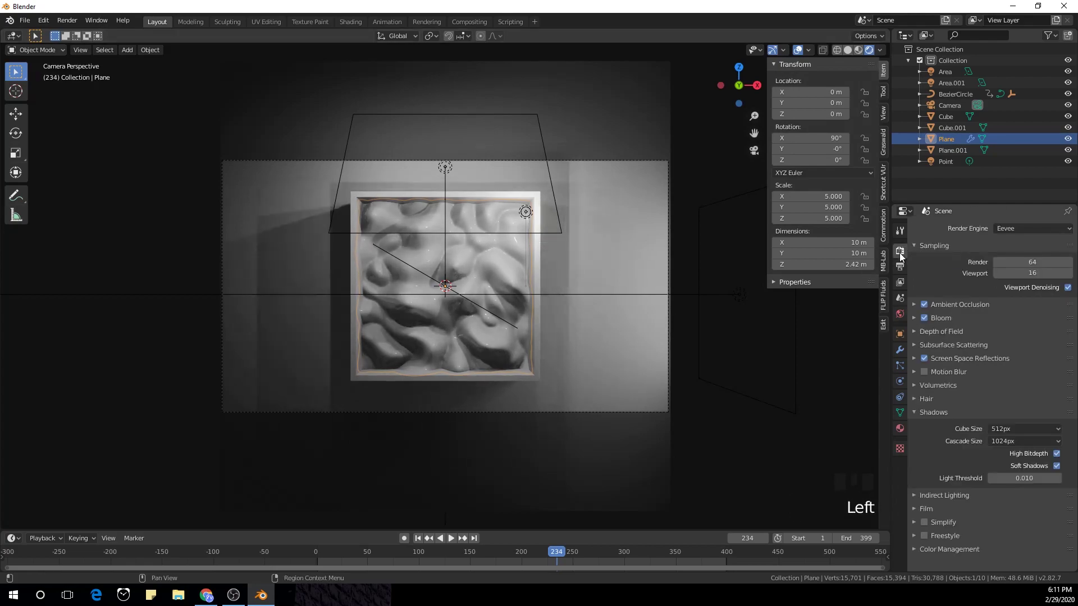
{"action": "left_click_drag", "start_coordinate": [1033, 228], "coordinate": [1027, 268]}
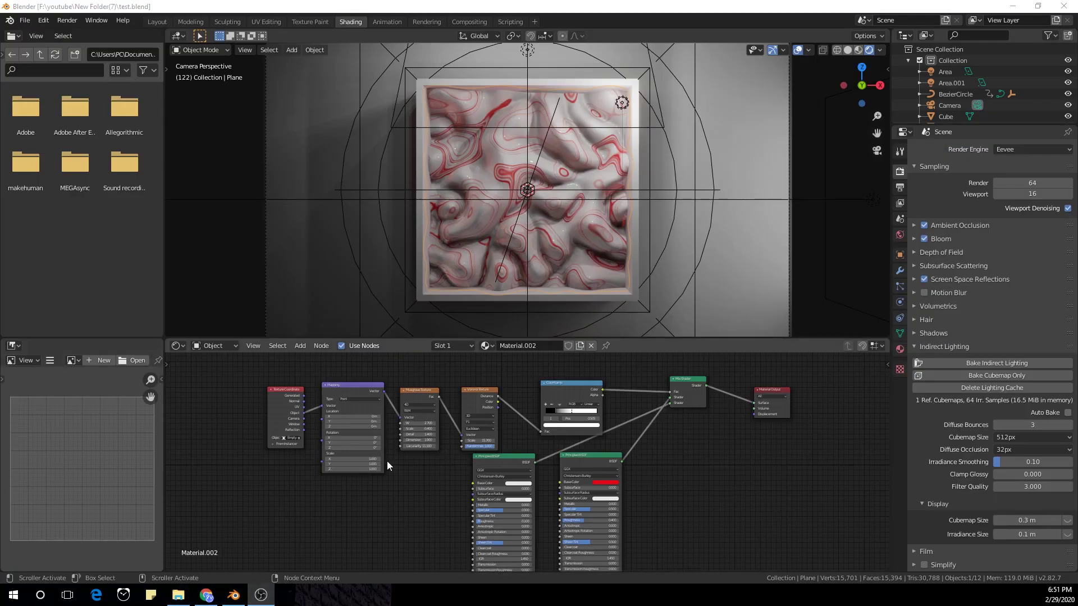
Step: Examine the Material.002 node setup from Texture Coordinate and Mapping through Musgrave, Voronoi and ColorRamp to the mixed Principled BSDF shaders
{"action": "scroll", "coordinate": [343, 492], "scroll_direction": "up", "scroll_amount": 2}
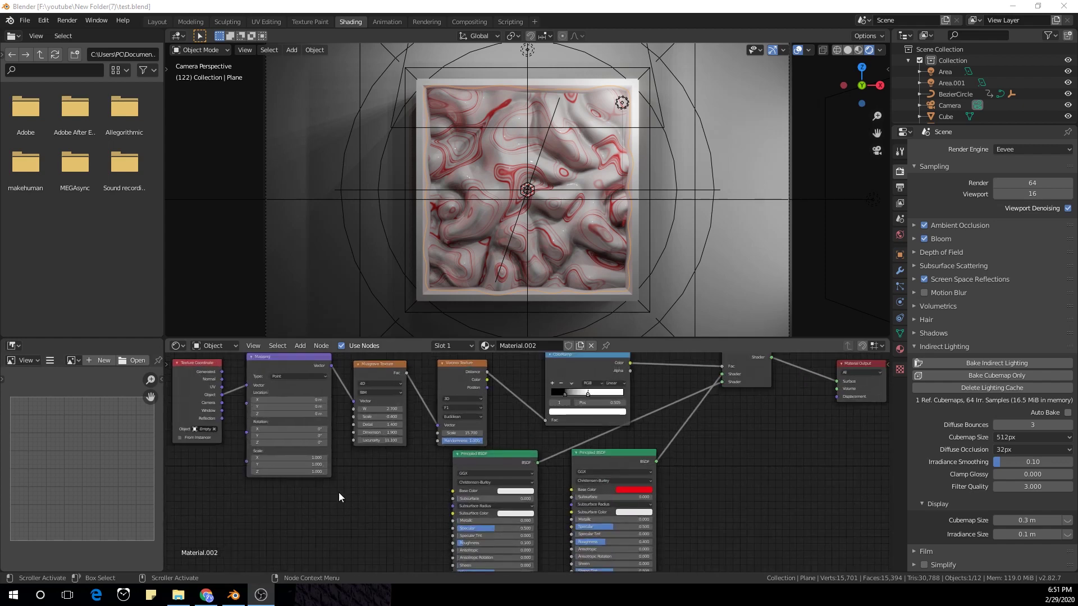
{"action": "scroll", "coordinate": [323, 482], "scroll_direction": "down", "scroll_amount": 3}
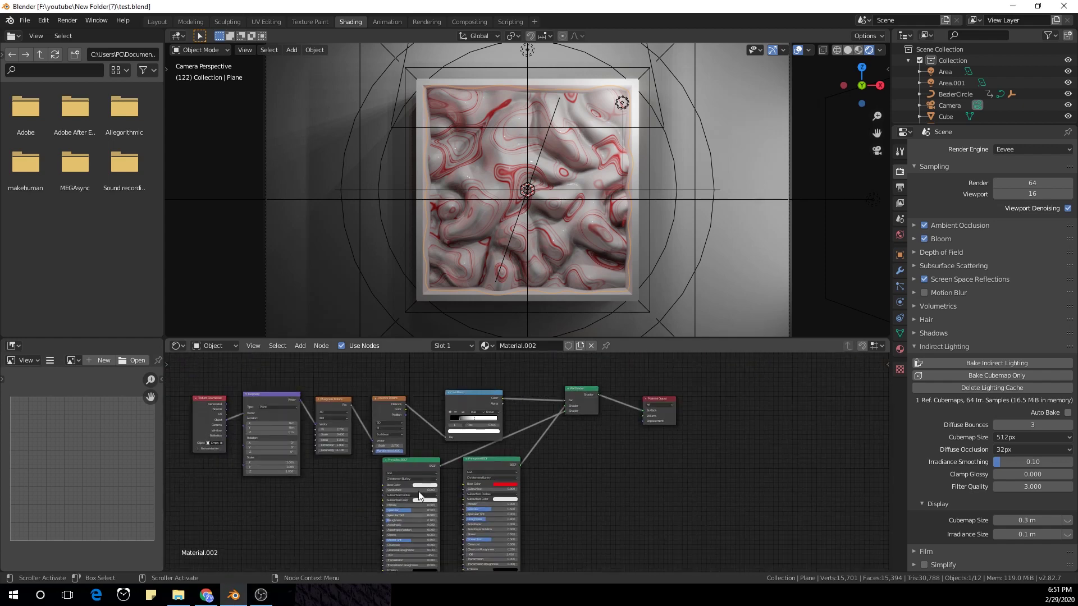
{"action": "middle_click_drag", "start_coordinate": [431, 465], "coordinate": [602, 449]}
{"action": "middle_click_drag", "start_coordinate": [466, 441], "coordinate": [347, 481]}
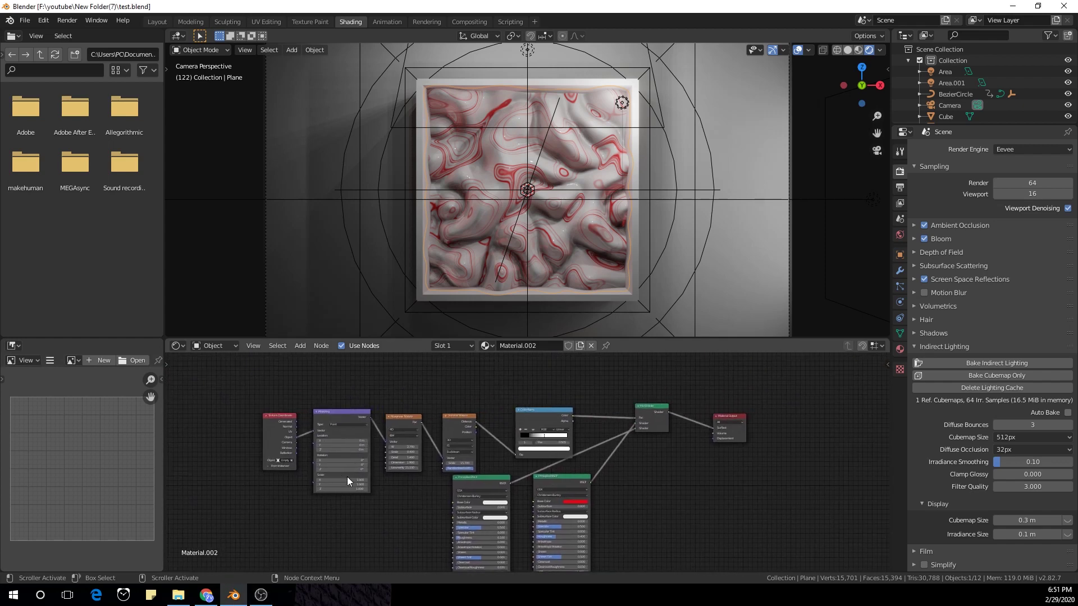
{"action": "scroll", "coordinate": [361, 504], "scroll_direction": "up", "scroll_amount": 2}
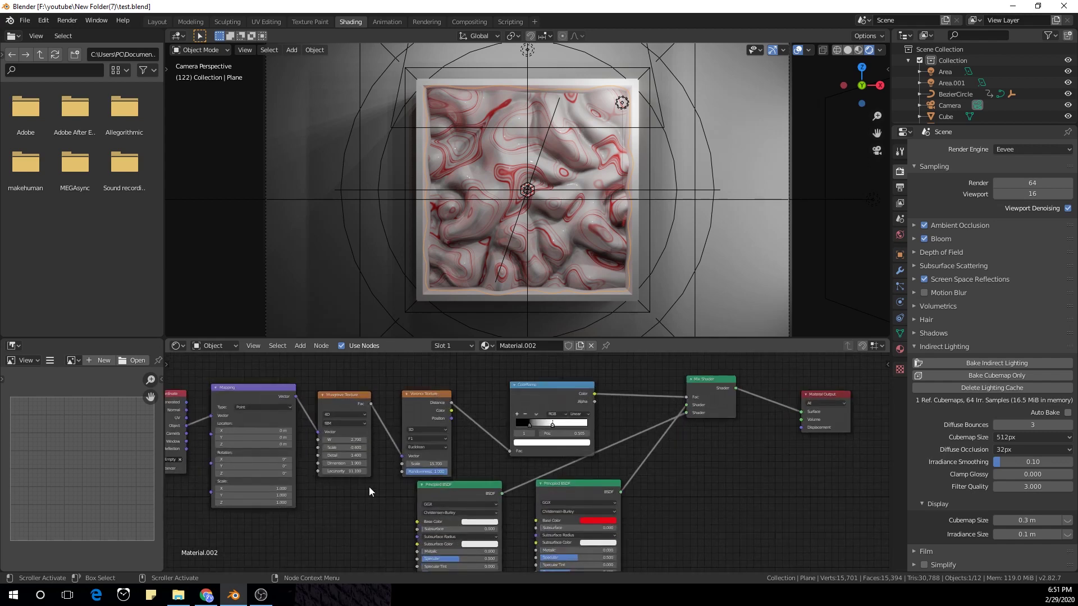
{"action": "scroll", "coordinate": [407, 449], "scroll_direction": "up", "scroll_amount": 1}
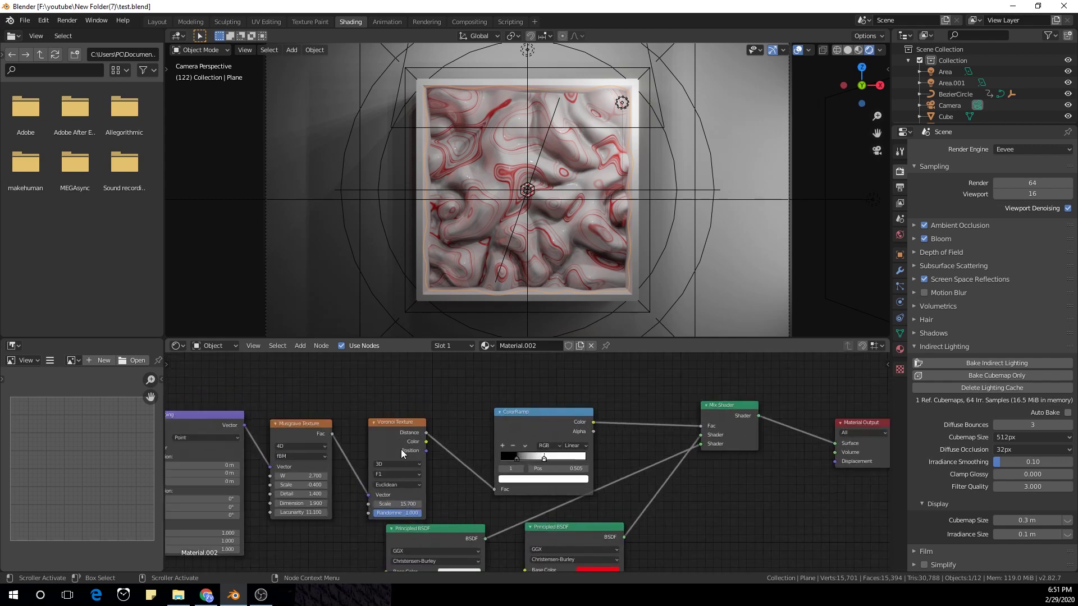
{"action": "middle_click_drag", "start_coordinate": [731, 505], "coordinate": [734, 443]}
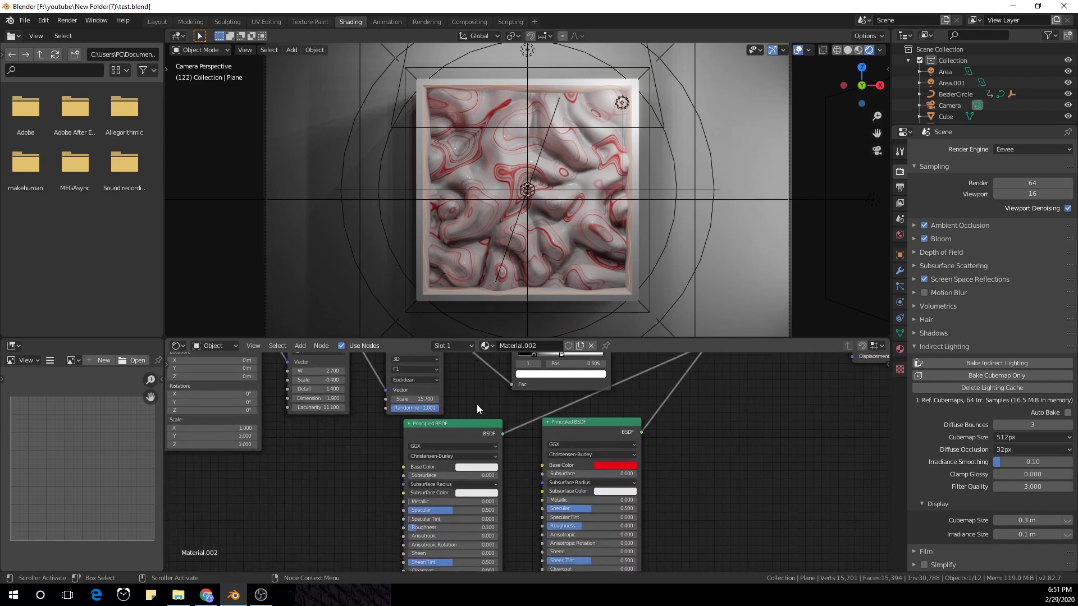
{"action": "middle_click_drag", "start_coordinate": [672, 374], "coordinate": [615, 479]}
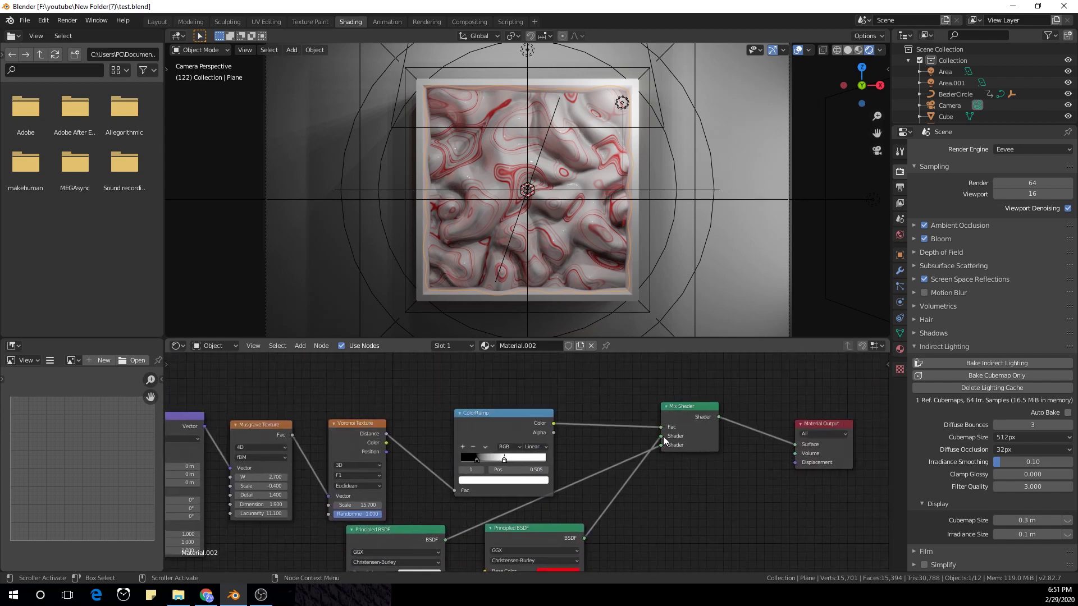
{"action": "middle_click_drag", "start_coordinate": [665, 440], "coordinate": [760, 448]}
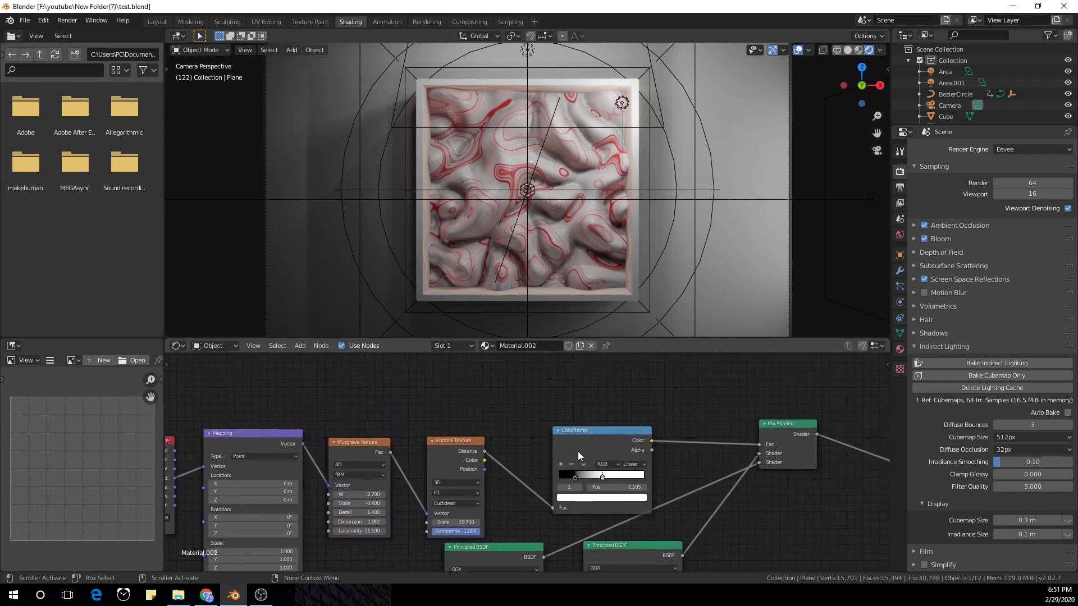
{"action": "middle_click_drag", "start_coordinate": [452, 449], "coordinate": [564, 431]}
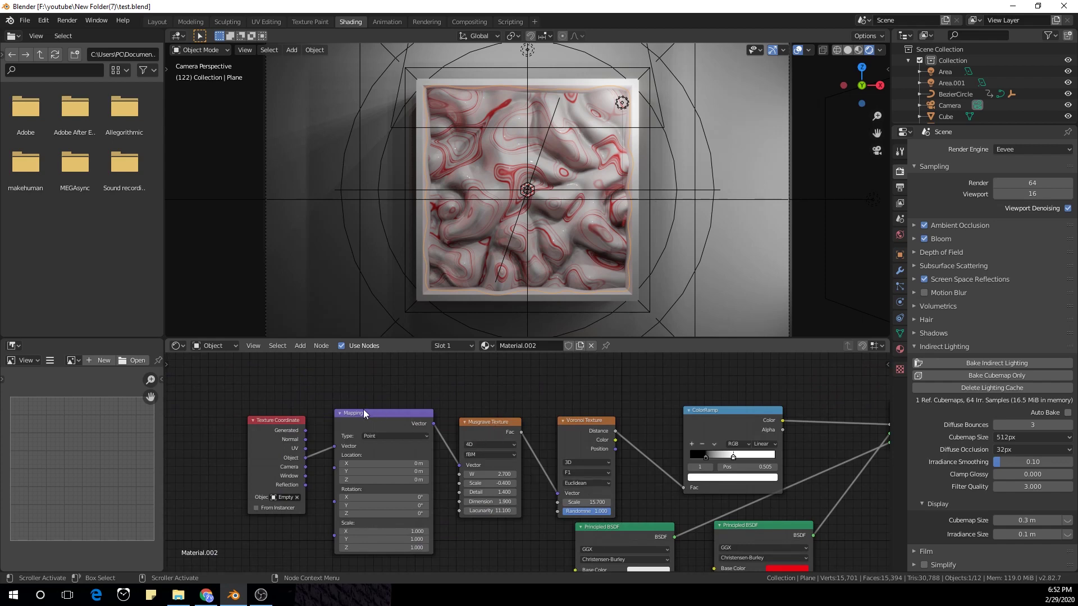
{"action": "middle_click_drag", "start_coordinate": [352, 422], "coordinate": [432, 409]}
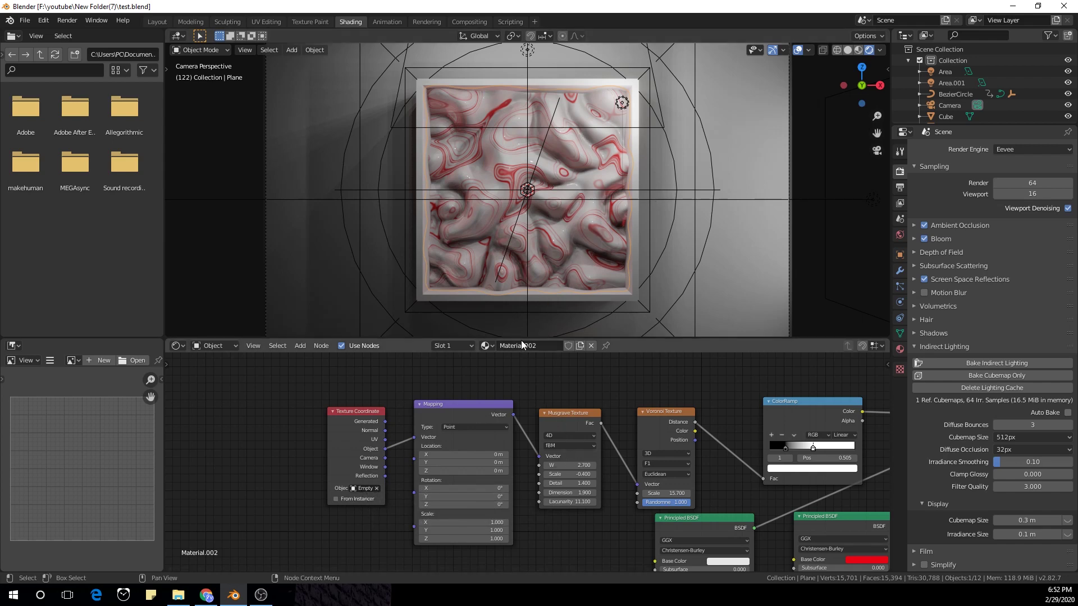
Step: Play the animation through the camera to review the moving panel with the current lighting and Eevee settings
{"action": "key", "text": "space"}
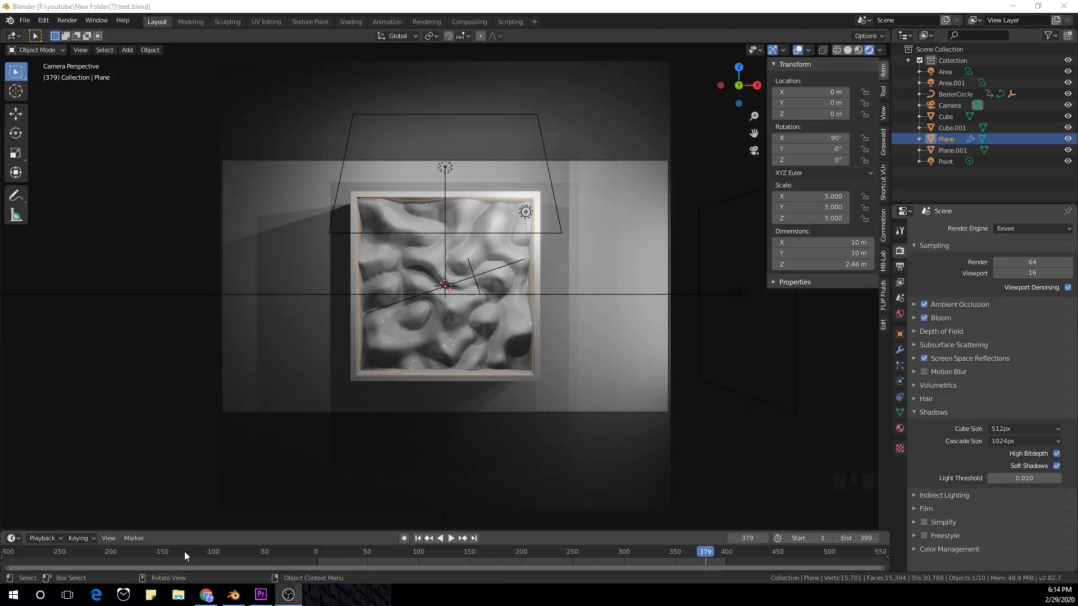
{"action": "left_click", "coordinate": [452, 539]}
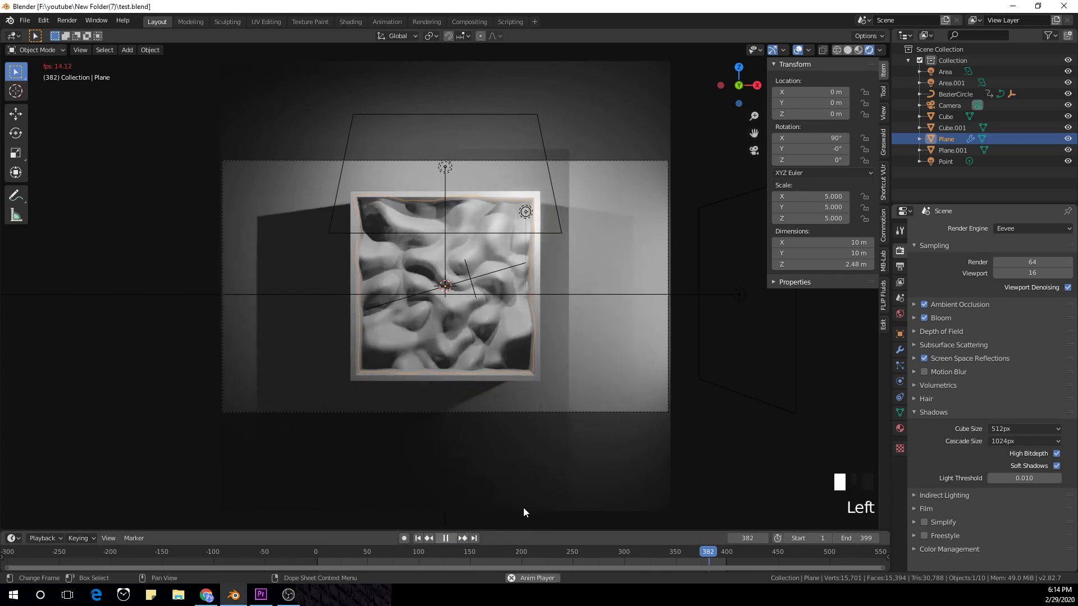